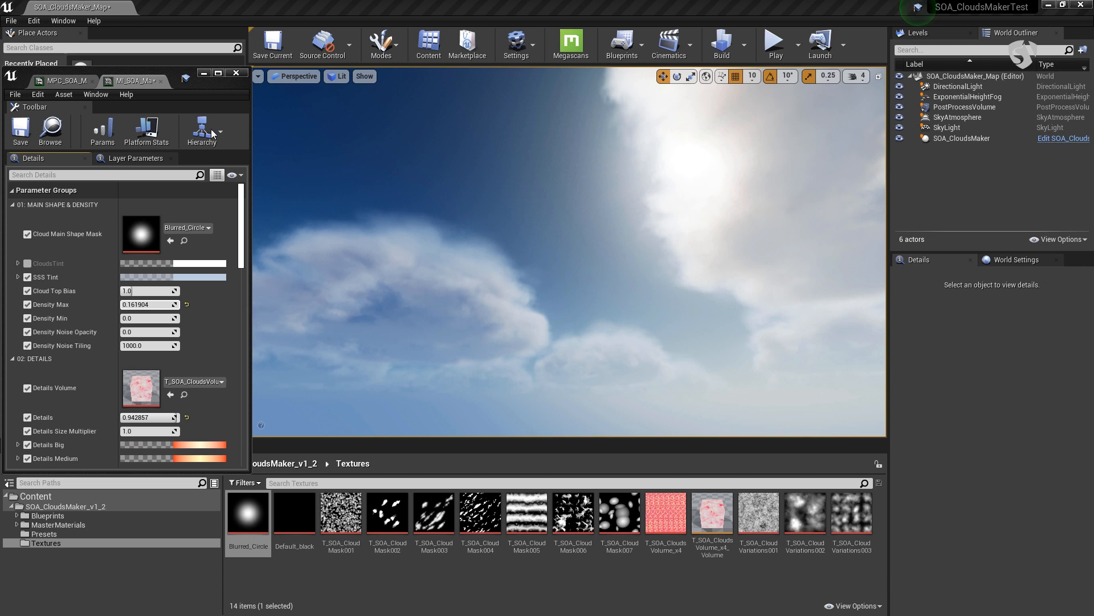
- Locate the SOA_CloudsMaker_Map level in the SOA_CloudsMaker_v1_2 content folder
left_click_drag(192, 88, 214, 87)
right_click_drag(568, 219, 569, 219)
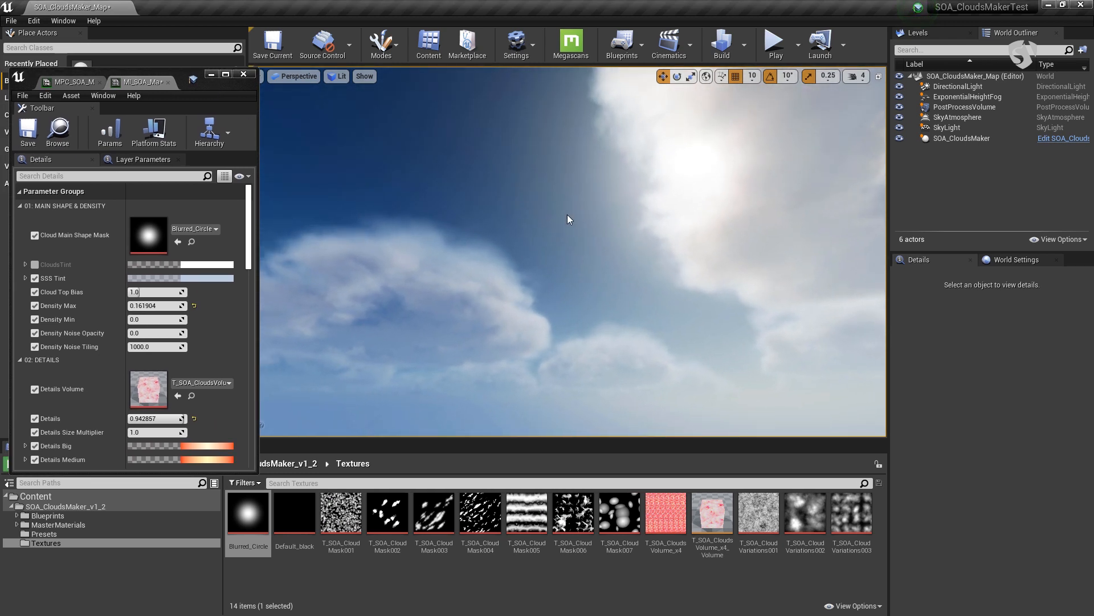
left_click(41, 508)
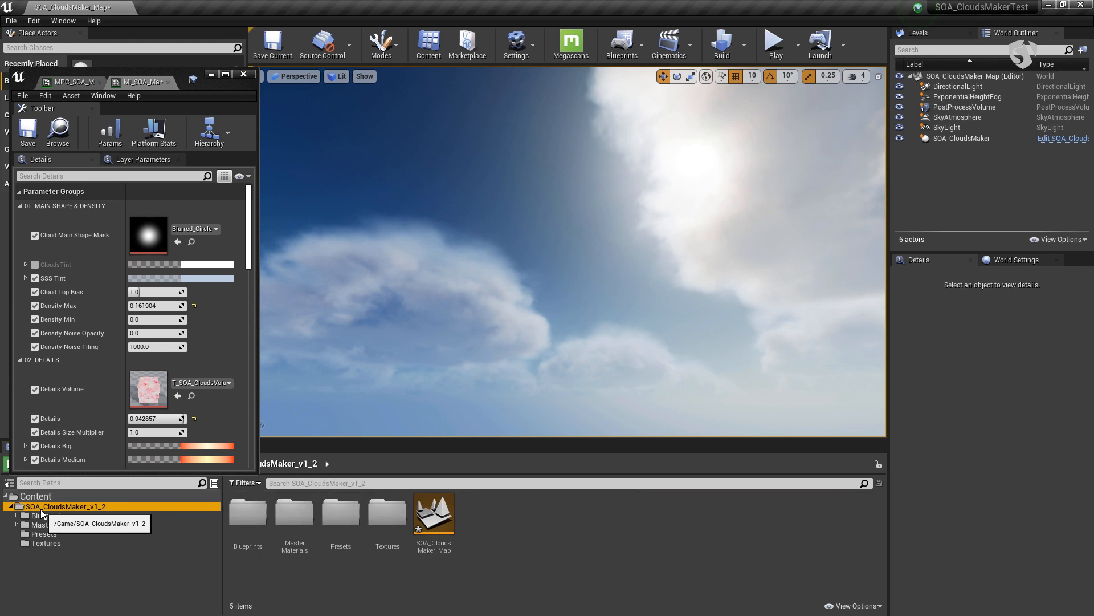
left_click(438, 515)
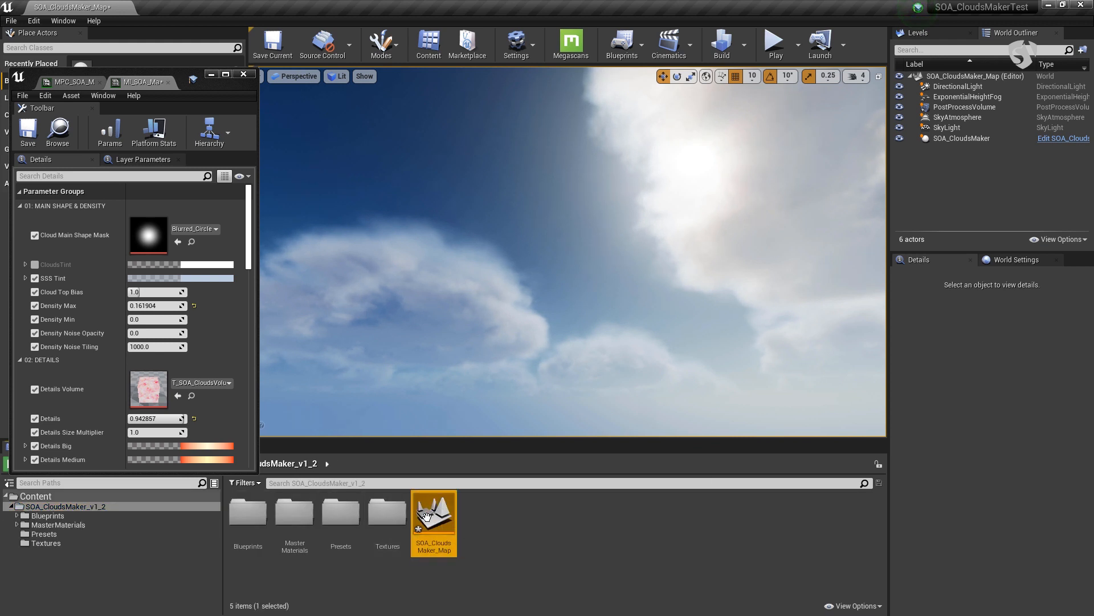
right_click_drag(560, 320, 559, 320)
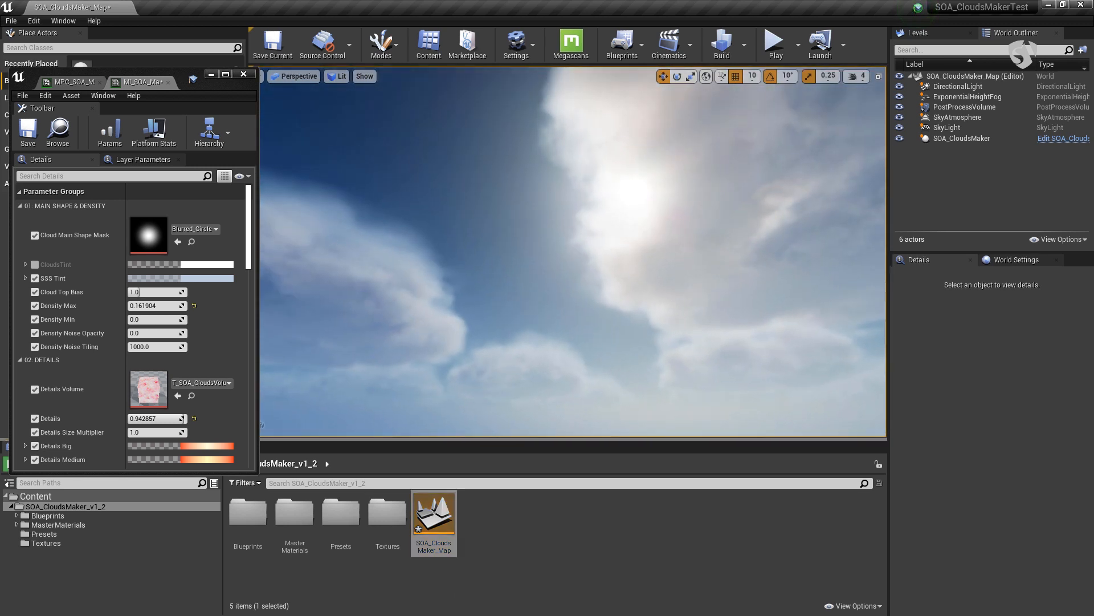
- Inspect the DirectionalLight, SkyLight and ExponentialHeightFog actors, hiding the fog briefly and showing it again to compare the sky
left_click(956, 87)
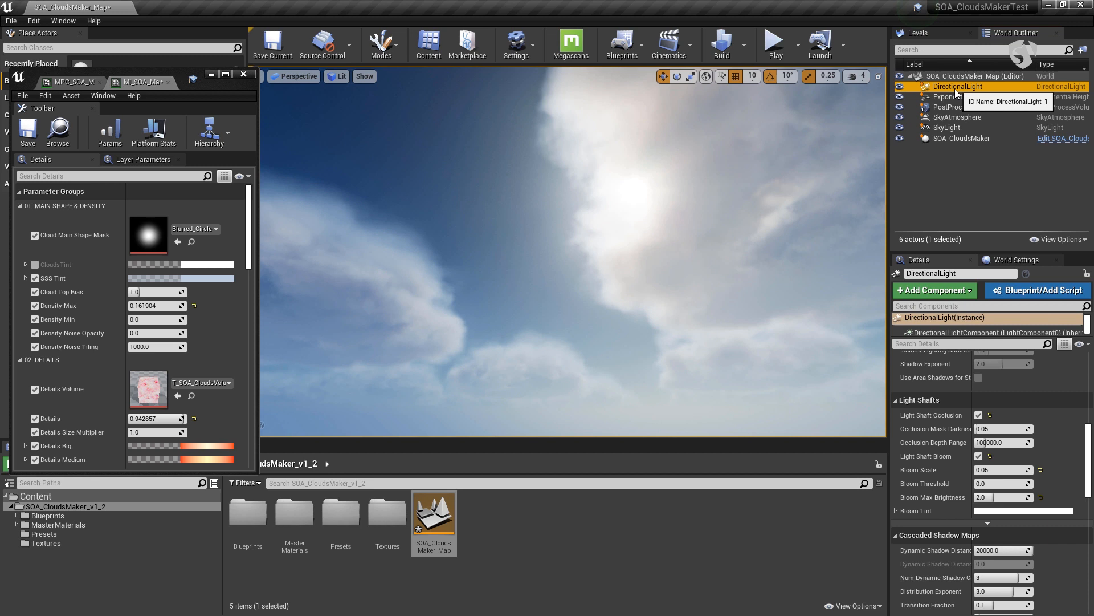
left_click(955, 120)
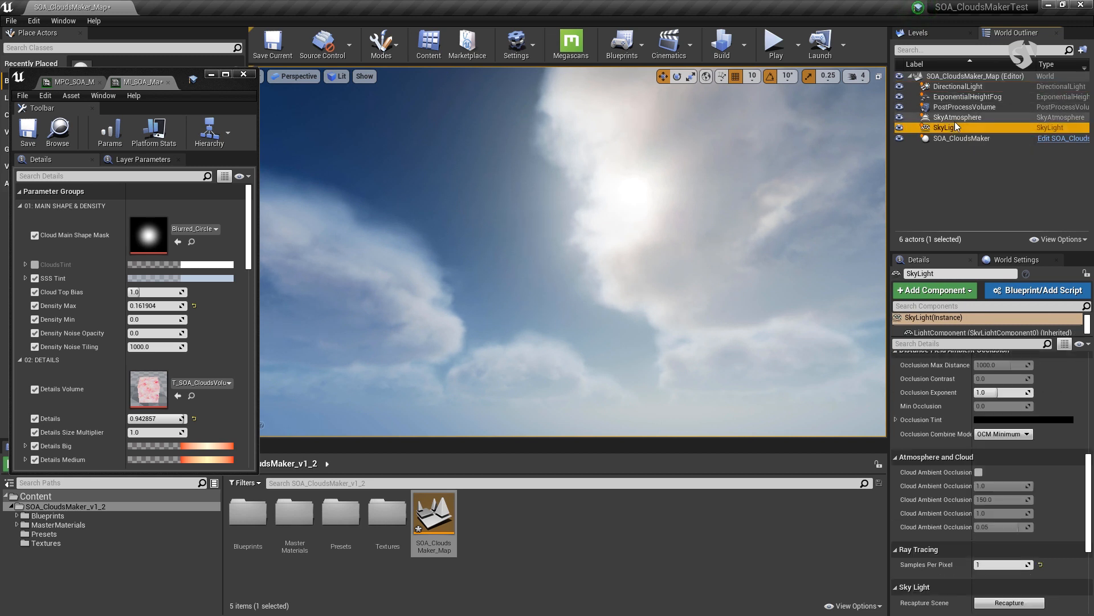
left_click(956, 97)
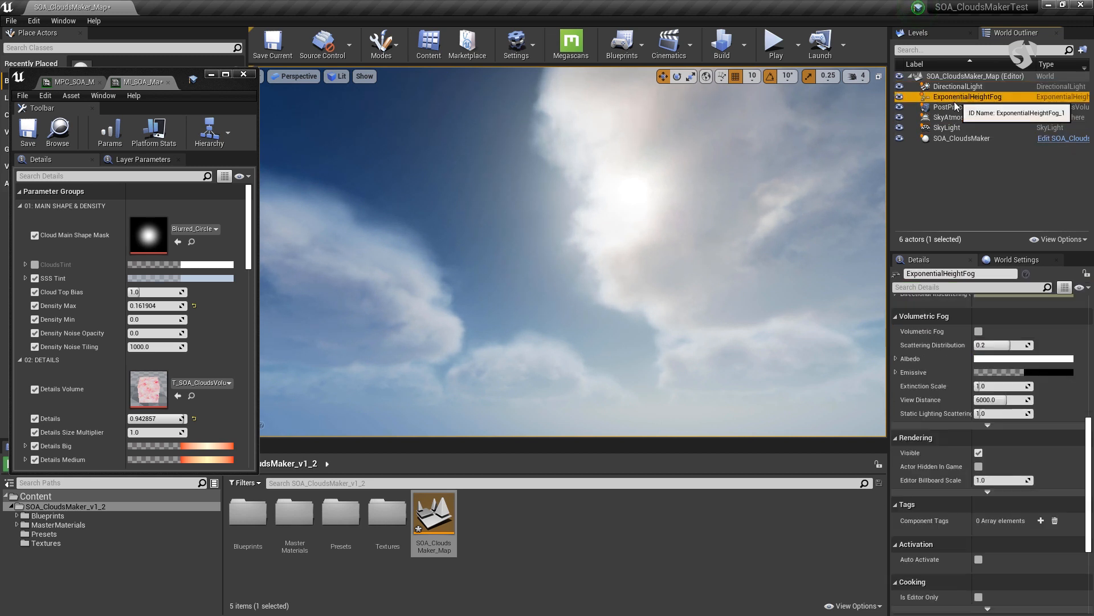
left_click(899, 96)
left_click(899, 96)
right_click_drag(692, 178, 633, 160)
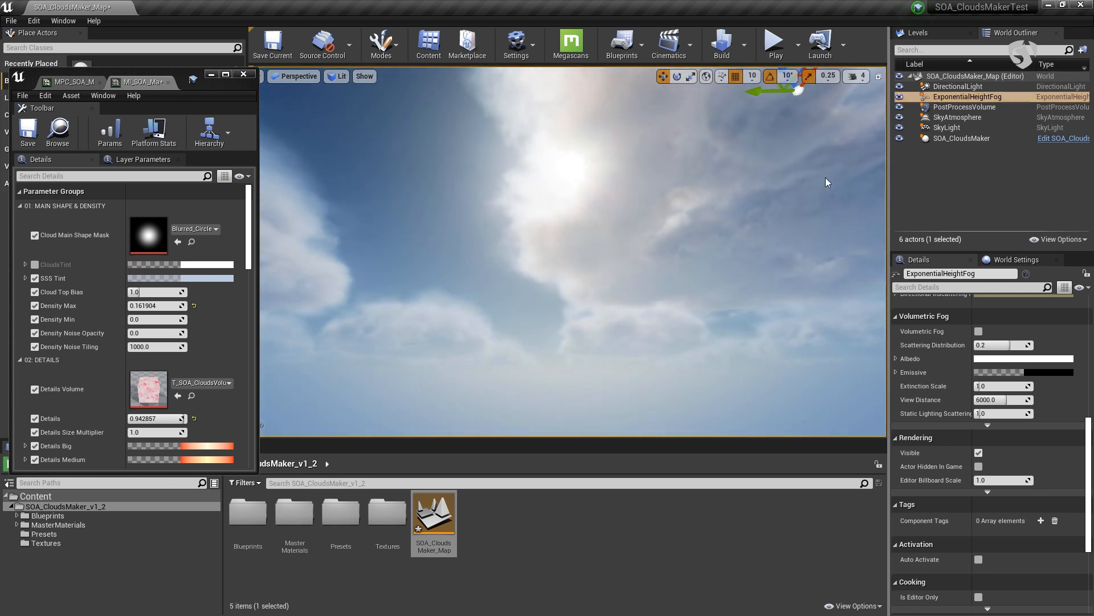
- Examine the PostProcessVolume's global color grading, switching the Contrast and Gamma overrides off and back on to compare their effect
left_click(952, 108)
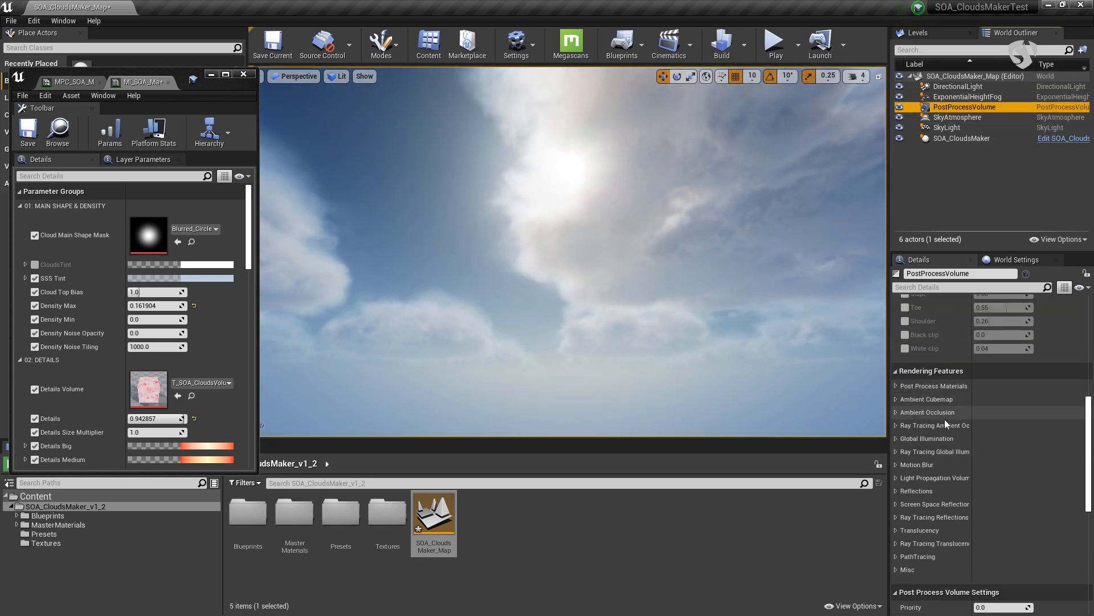
scroll(945, 419, "up", 3)
scroll(950, 416, "down", 3)
scroll(946, 403, "up", 3)
left_click(896, 336)
left_click(896, 335)
scroll(946, 364, "up", 4)
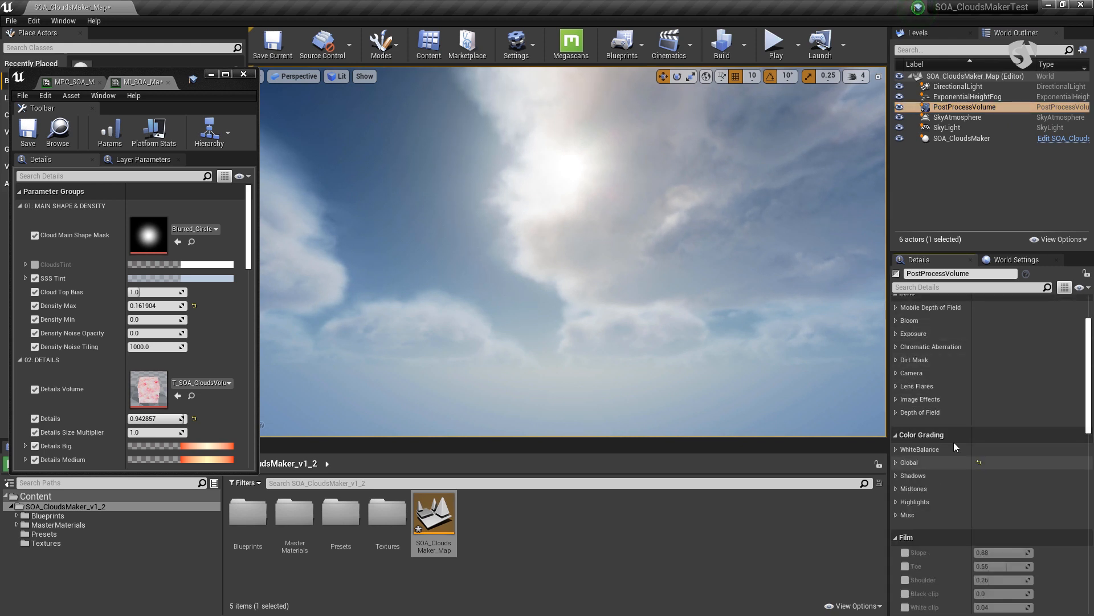
left_click(896, 531)
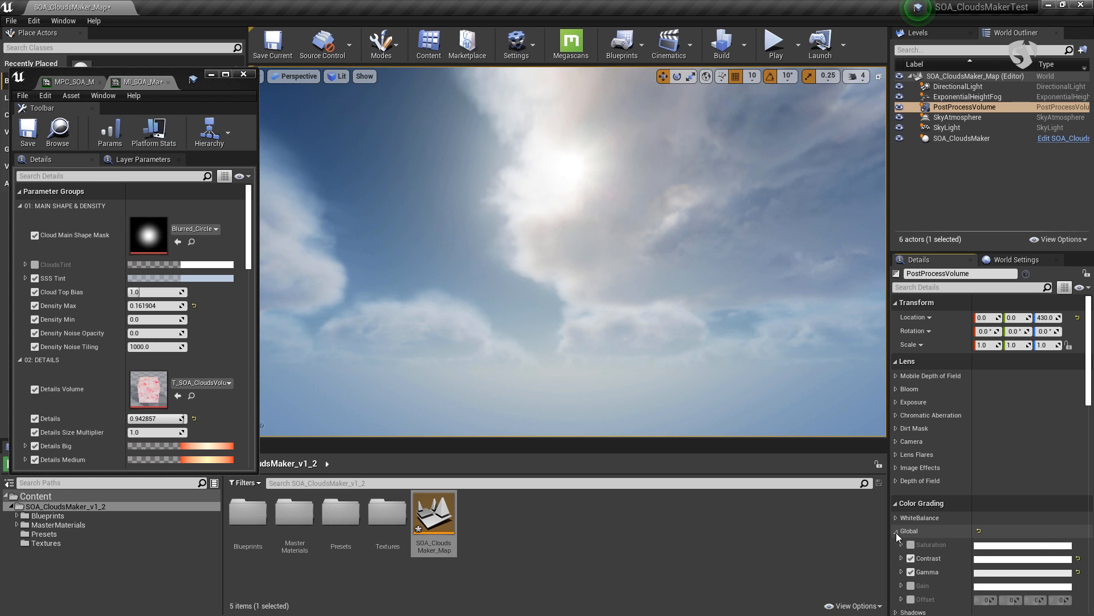
left_click(910, 558)
left_click(911, 559)
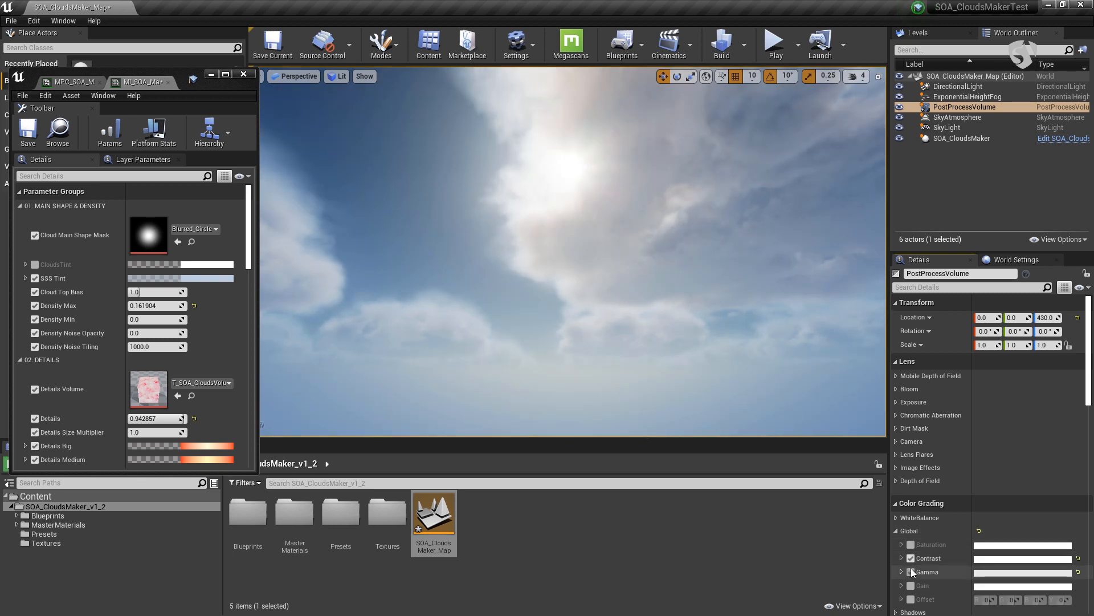
left_click(911, 570)
left_click(911, 569)
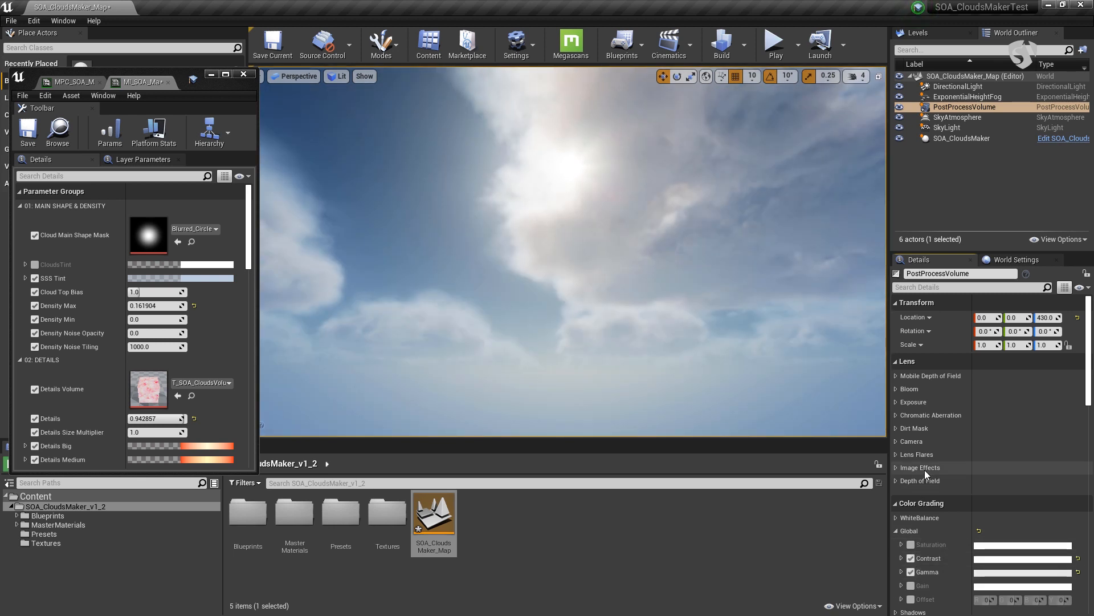
- Examine the PostProcessVolume's Bloom settings and the effect of the Convolution method on the sun
left_click(896, 389)
left_click(912, 402)
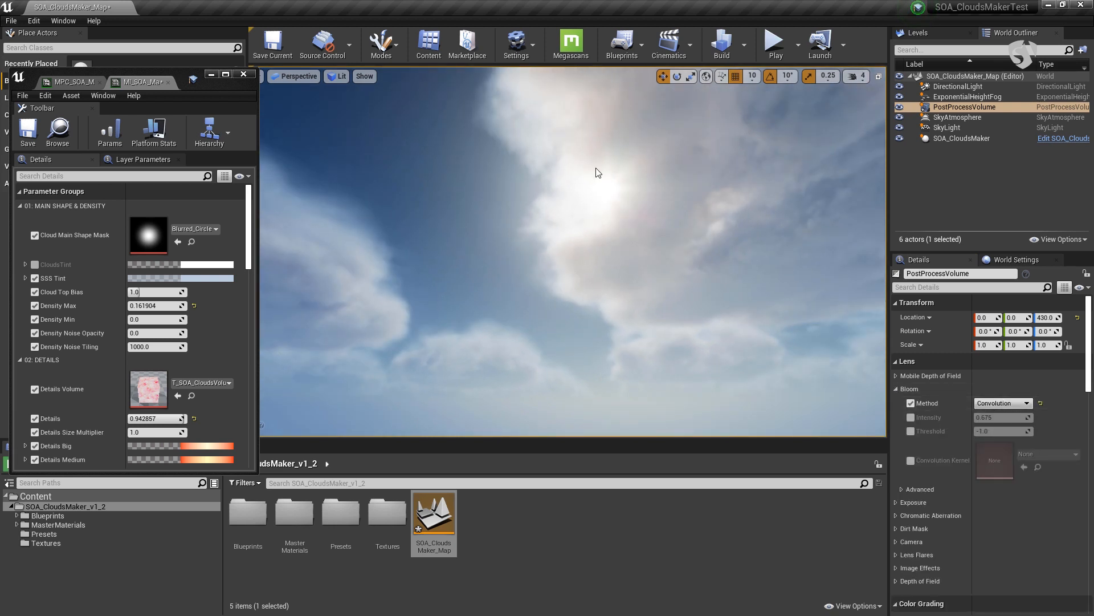
right_click_drag(573, 251, 717, 230)
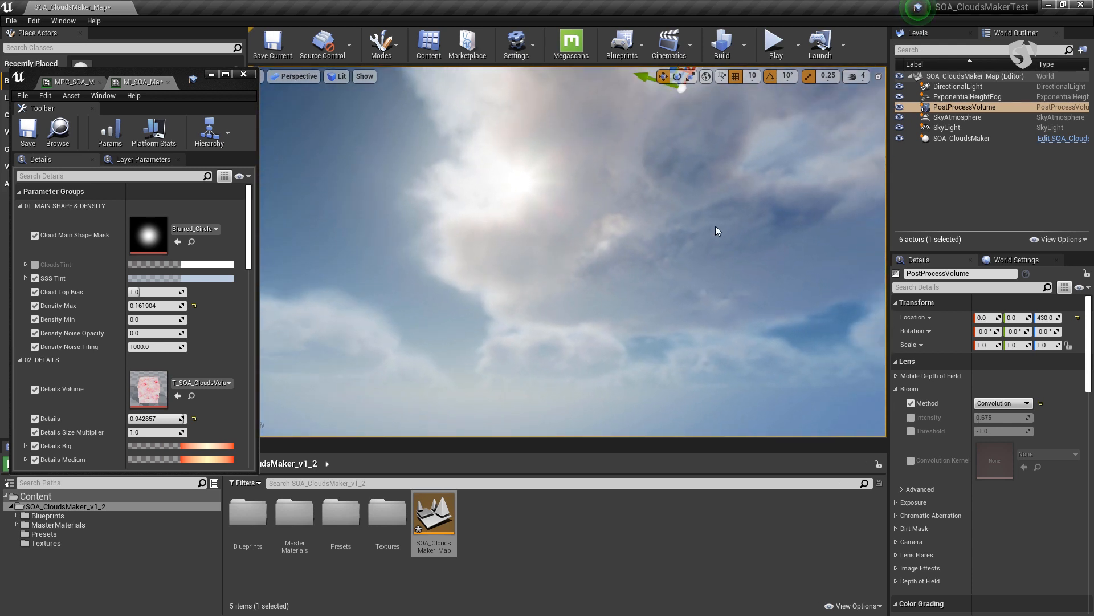
- Select the SOA_CloudsMaker actor and locate its source blueprint in the Blueprints folder
left_click(963, 140)
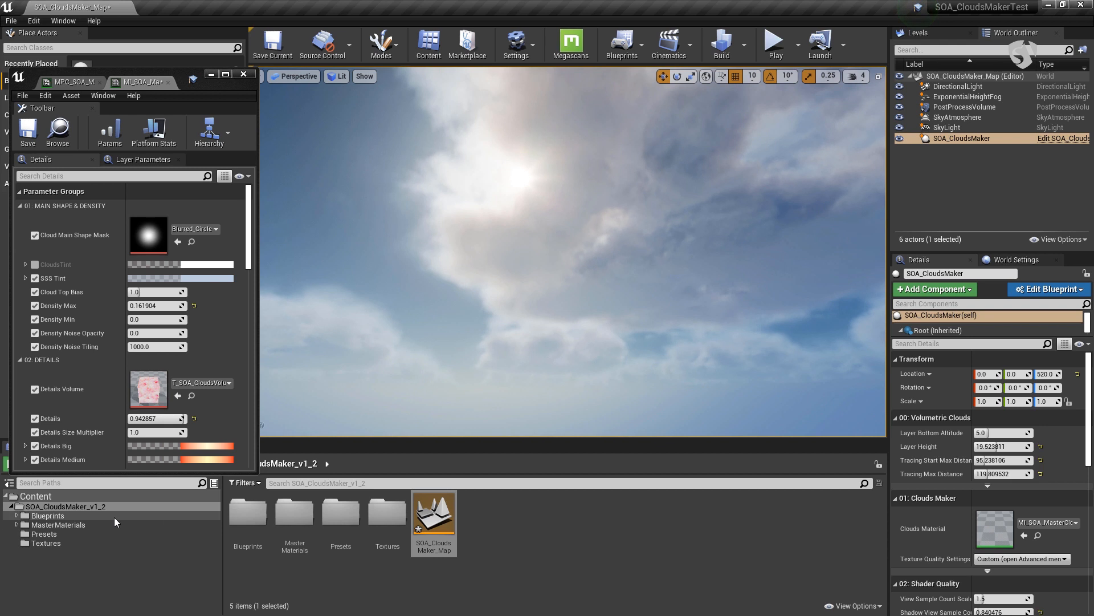
left_click(48, 517)
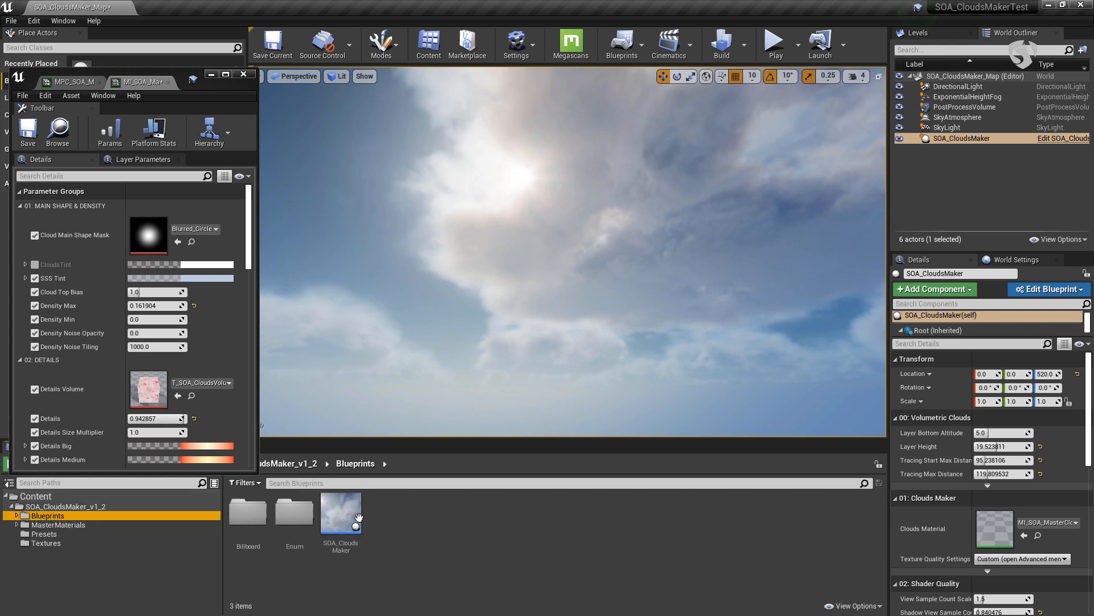
left_click(340, 541)
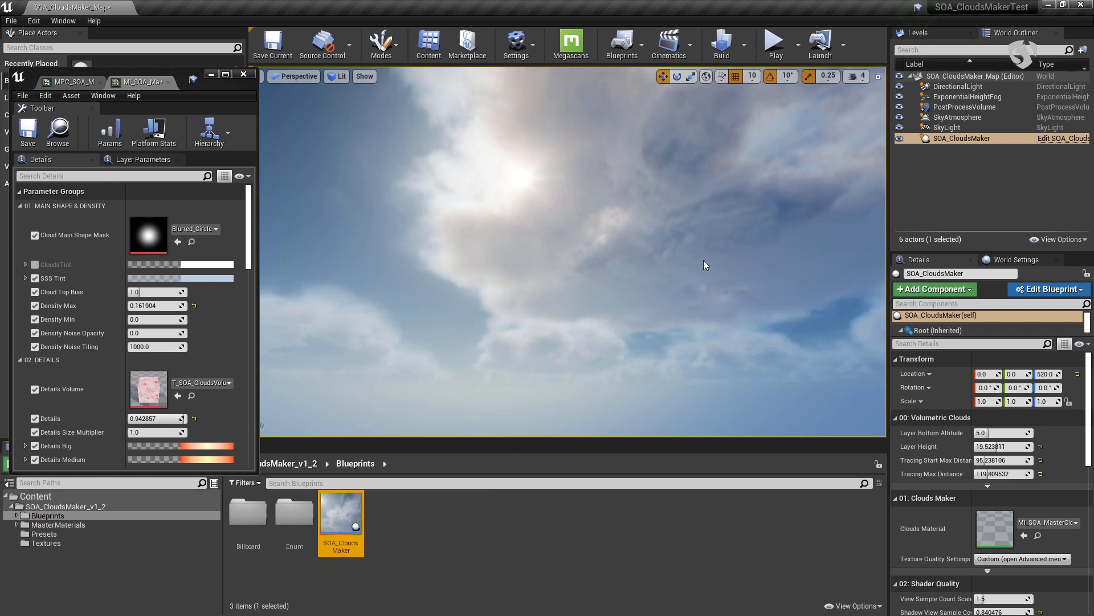
mouse_move(707, 336)
right_mouse_down()
mouse_move(706, 320)
mouse_move(702, 339)
right_mouse_up()
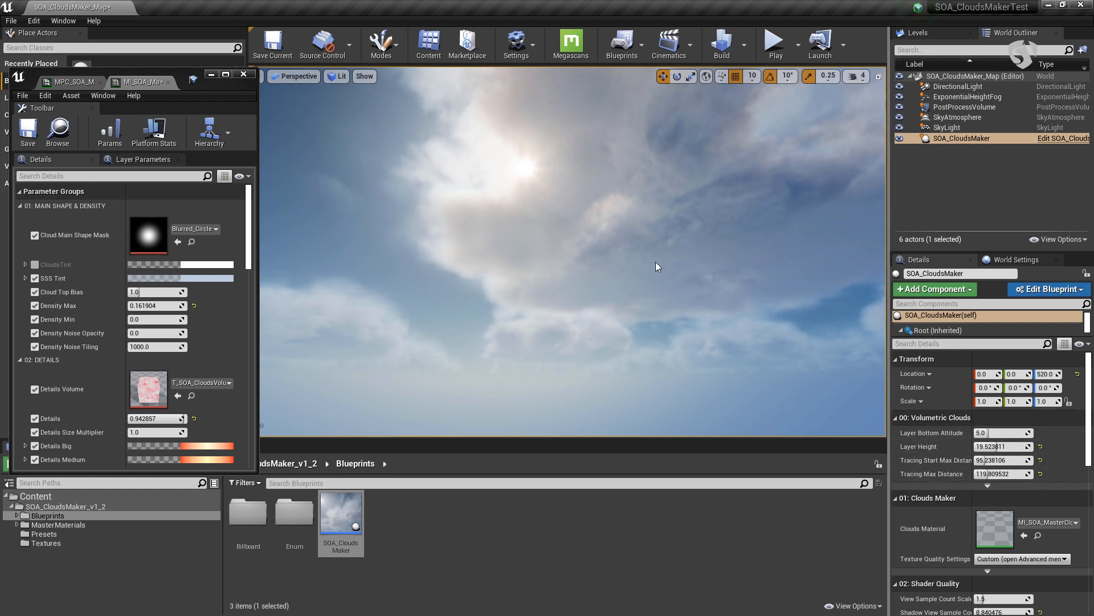
right_click_drag(689, 331, 650, 334)
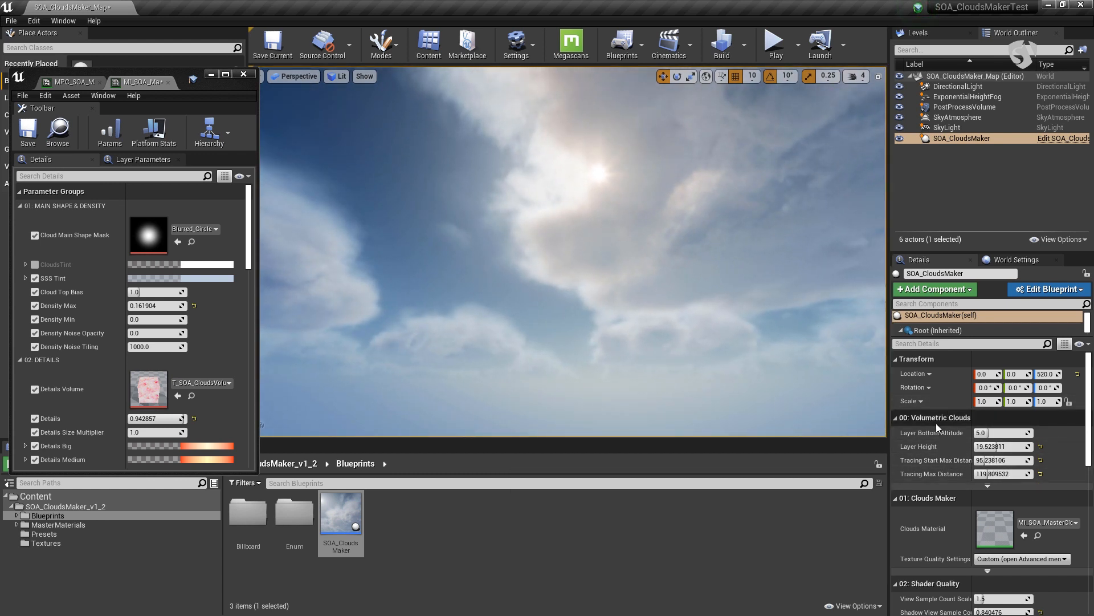
- Increase the Layer Height of the SOA_CloudsMaker volumetric clouds to about 32.86
left_click_drag(973, 417, 976, 419)
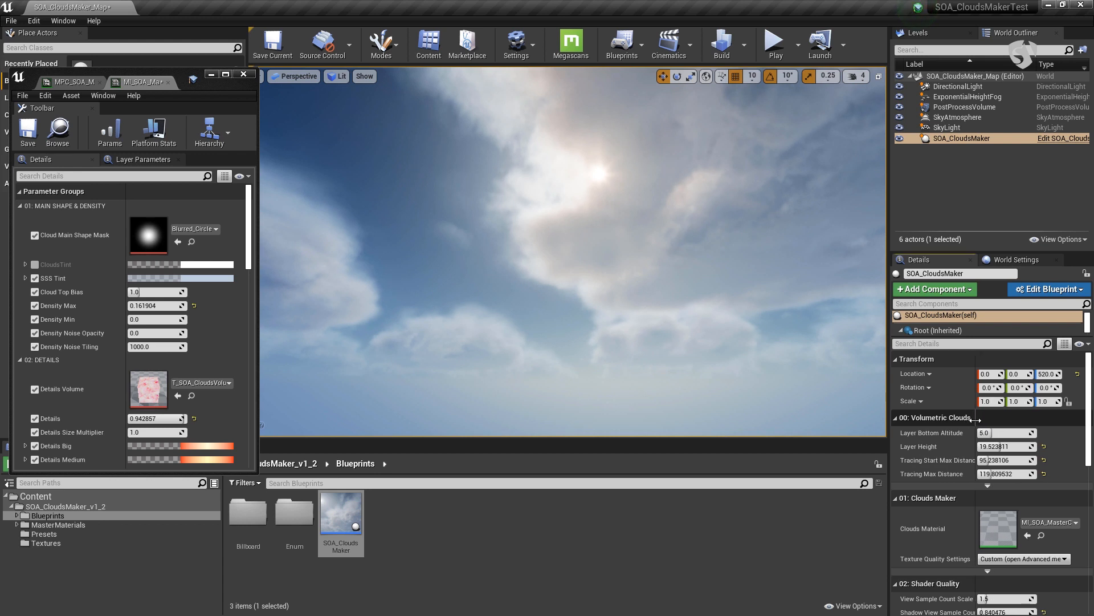
mouse_move(212, 81)
left_mouse_down()
mouse_move(214, 280)
mouse_move(203, 90)
left_mouse_up()
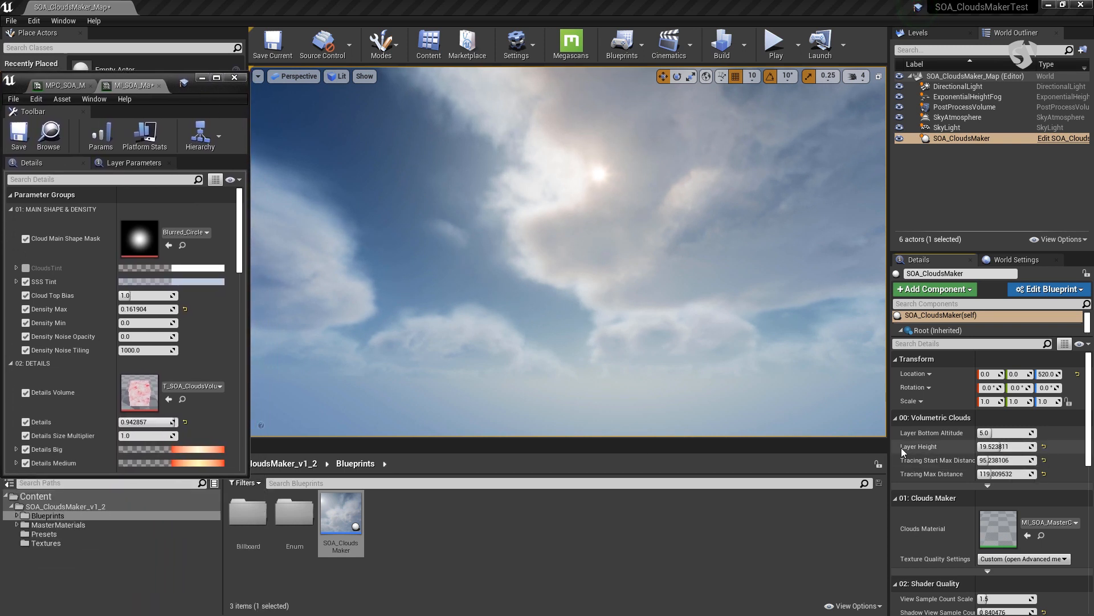
mouse_move(1001, 447)
left_mouse_down()
mouse_move(1038, 447)
mouse_move(1002, 446)
left_mouse_up()
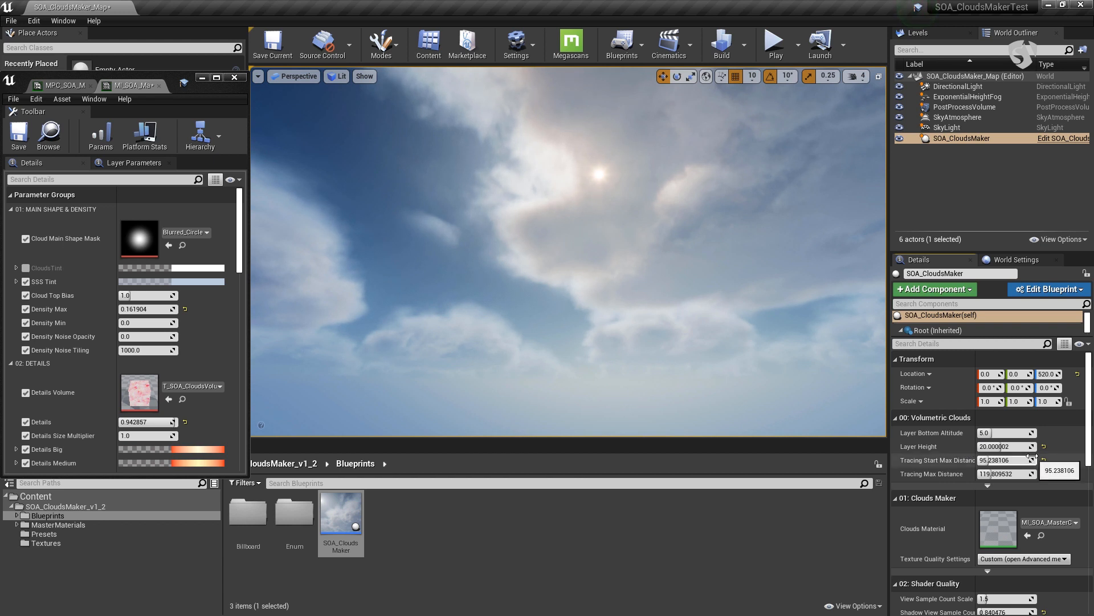
scroll(1046, 459, "down", 6)
scroll(1046, 456, "up", 5)
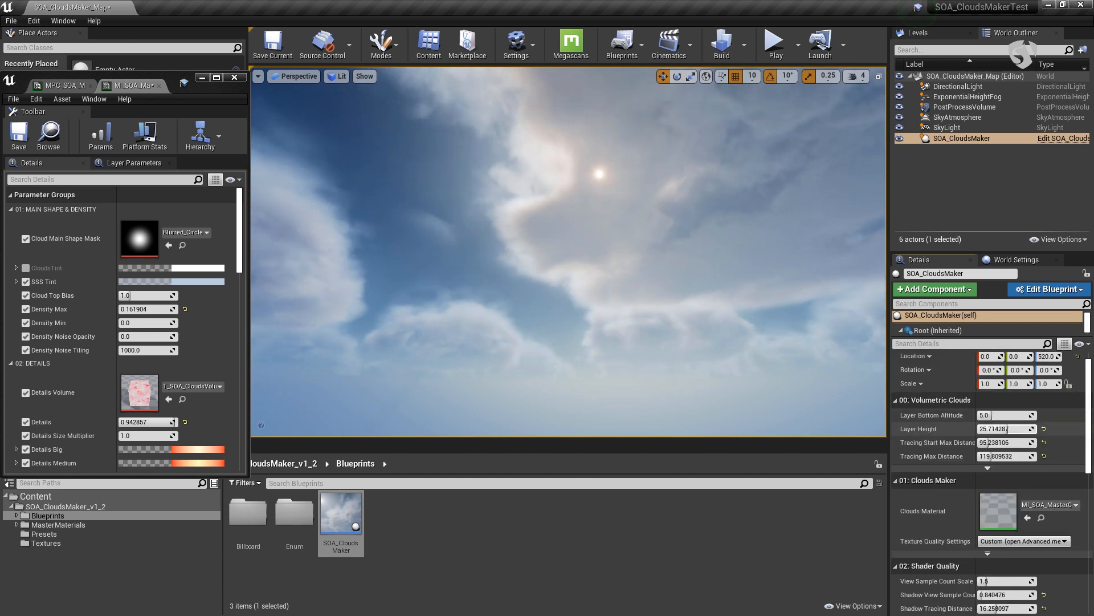
scroll(1020, 422, "down", 3)
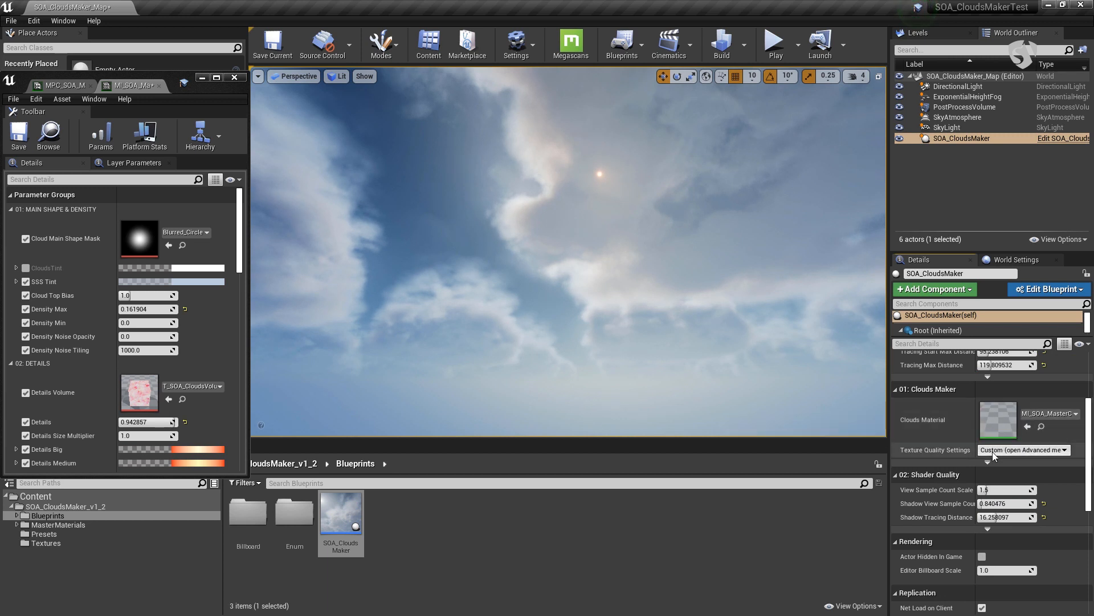
scroll(1017, 433, "up", 1)
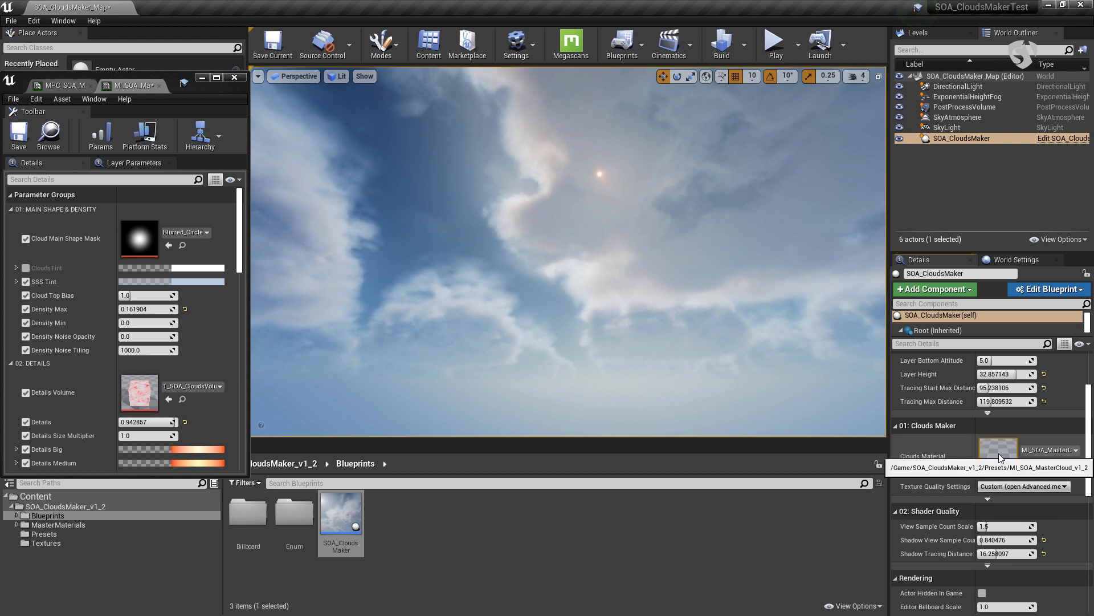
- Review the cloud material instance's shape and detail parameters and locate that asset in the Presets folder
left_click(175, 102)
scroll(164, 336, "down", 5)
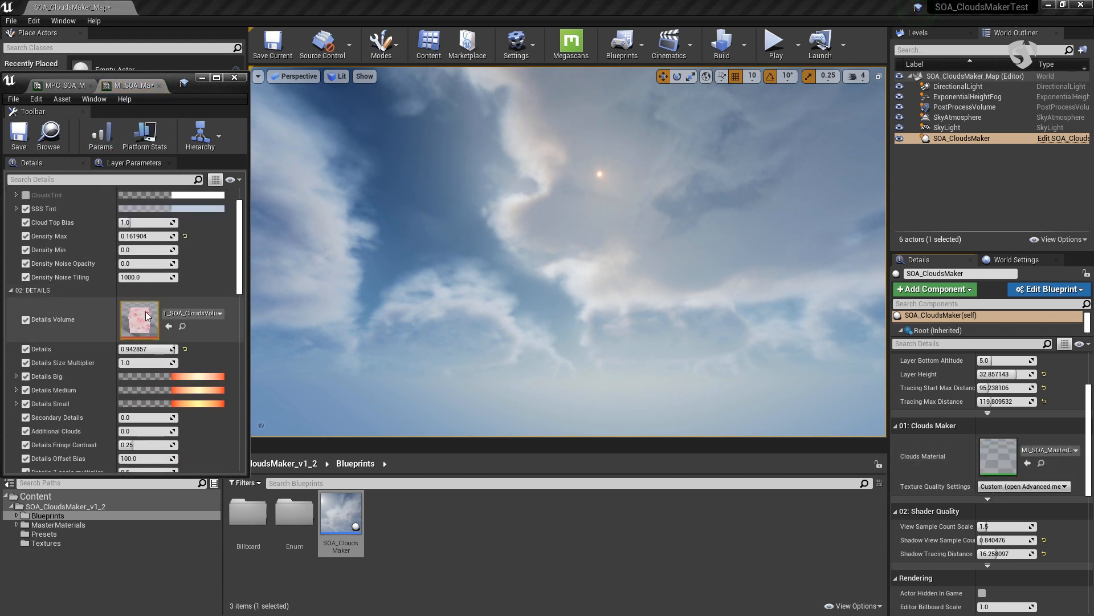
scroll(163, 335, "up", 5)
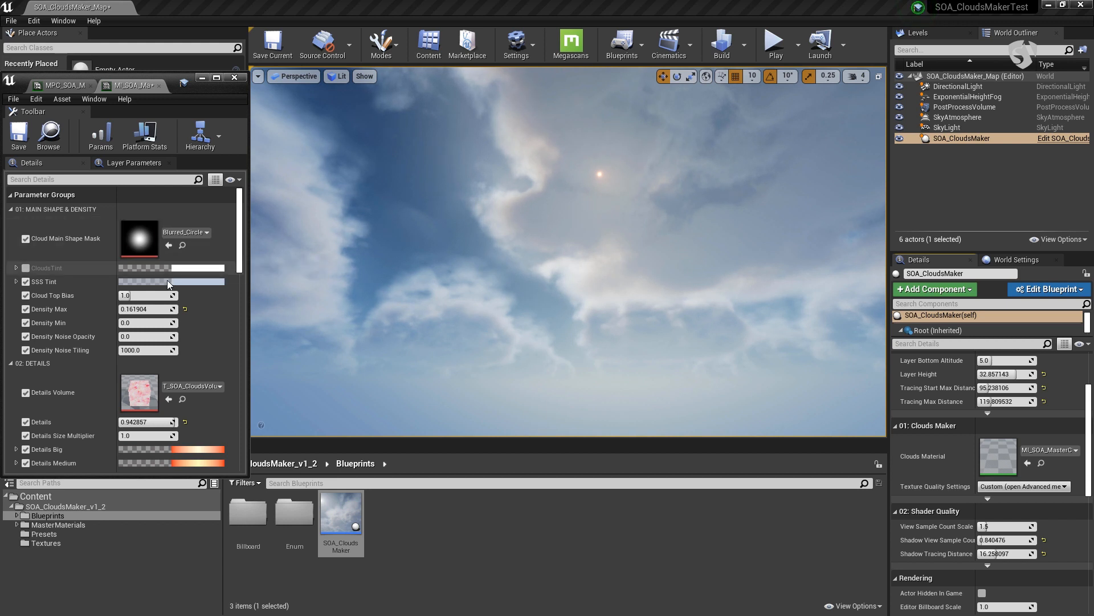
left_click(51, 143)
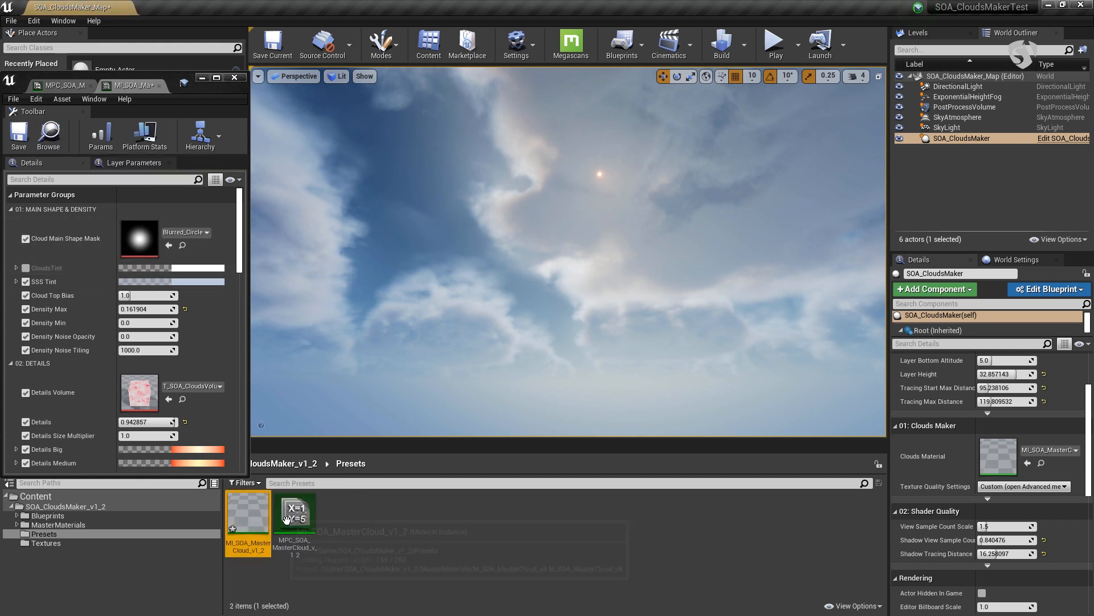
- Open the MPC_SOA_MasterCloud_v_1_2 parameter collection, collapse its Main Shape Size entry and review the remaining scalar parameters
left_click(303, 516)
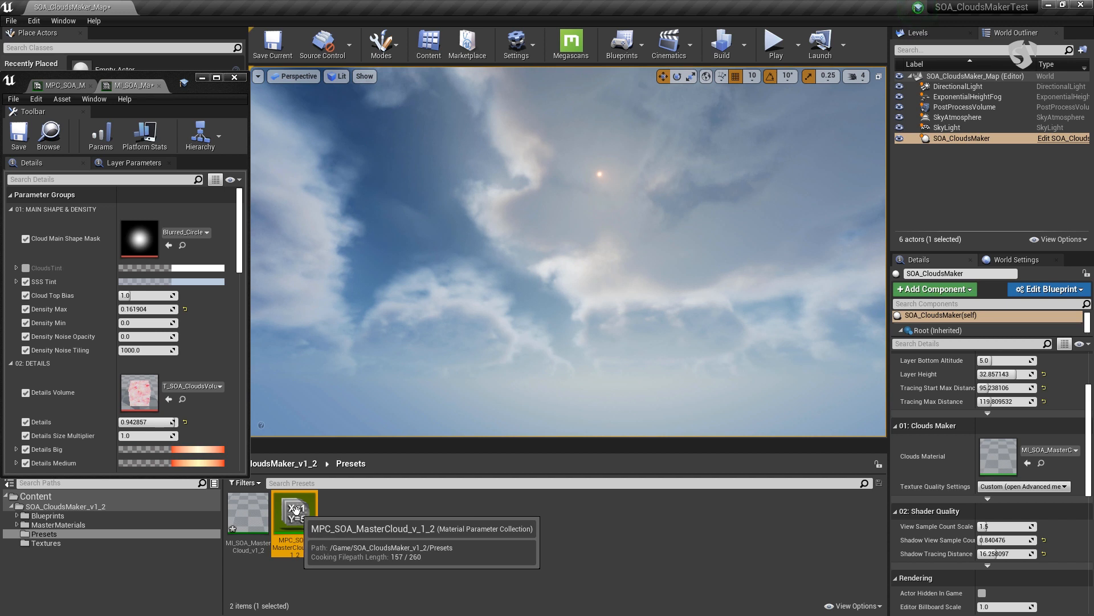
double_click(295, 516)
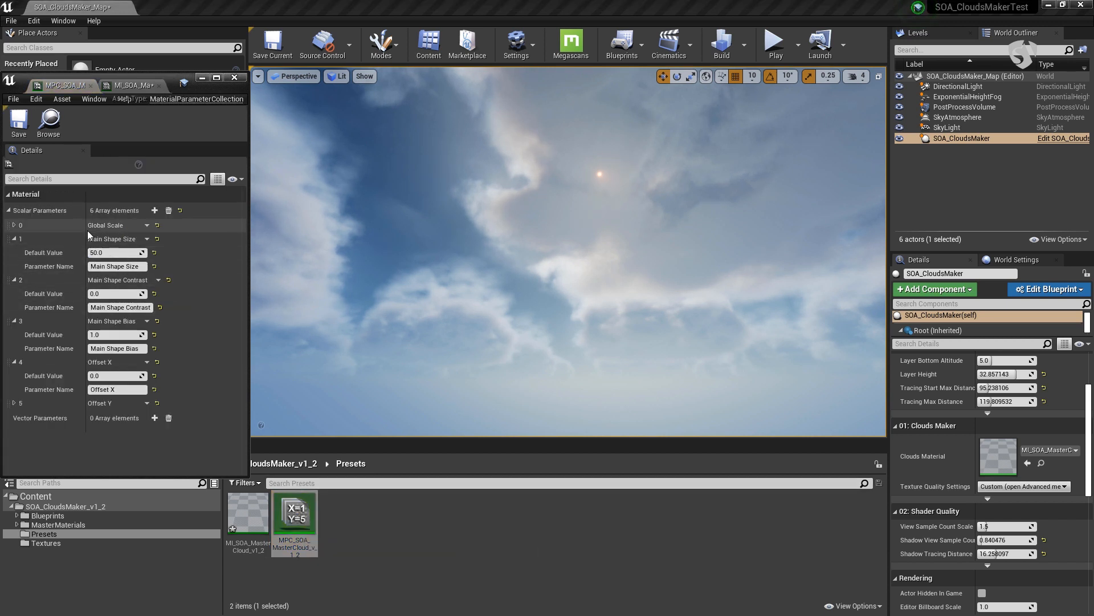
left_click(15, 239)
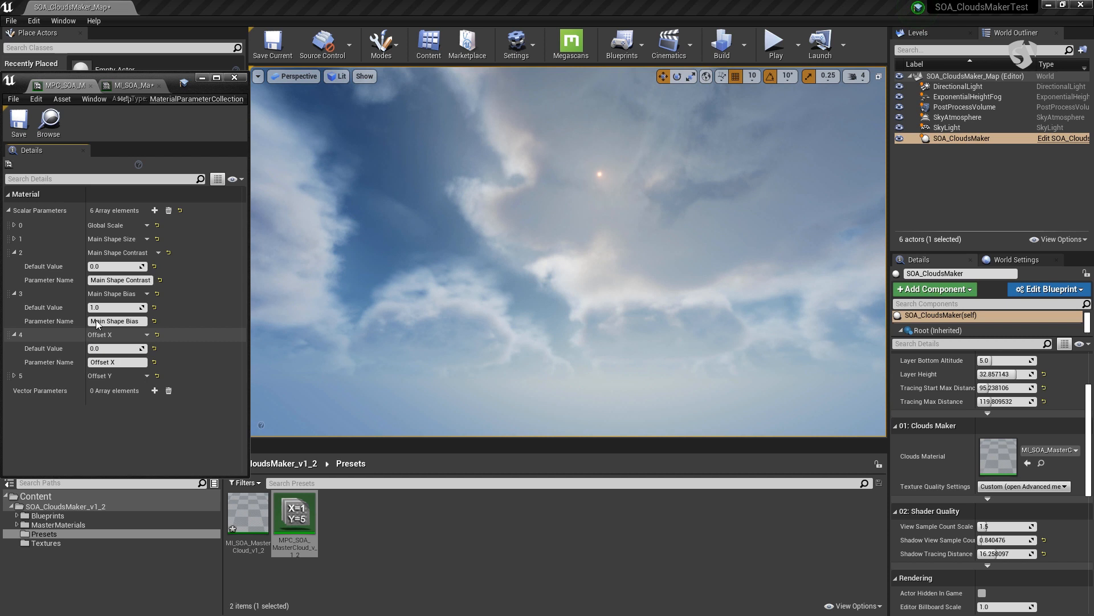
right_click_drag(436, 291, 393, 288)
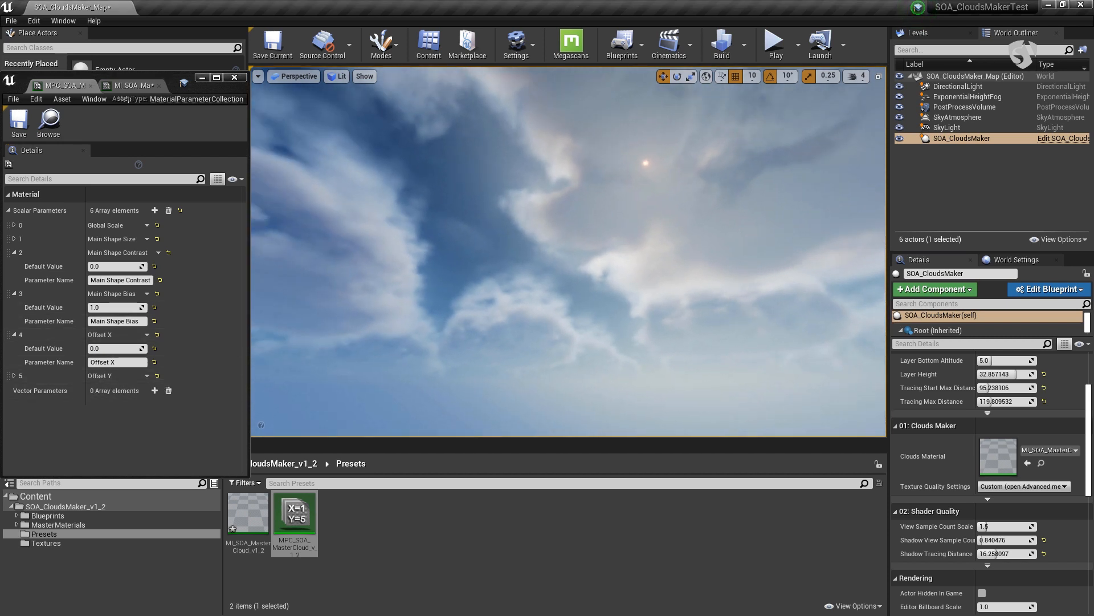
right_click_drag(337, 230, 293, 230)
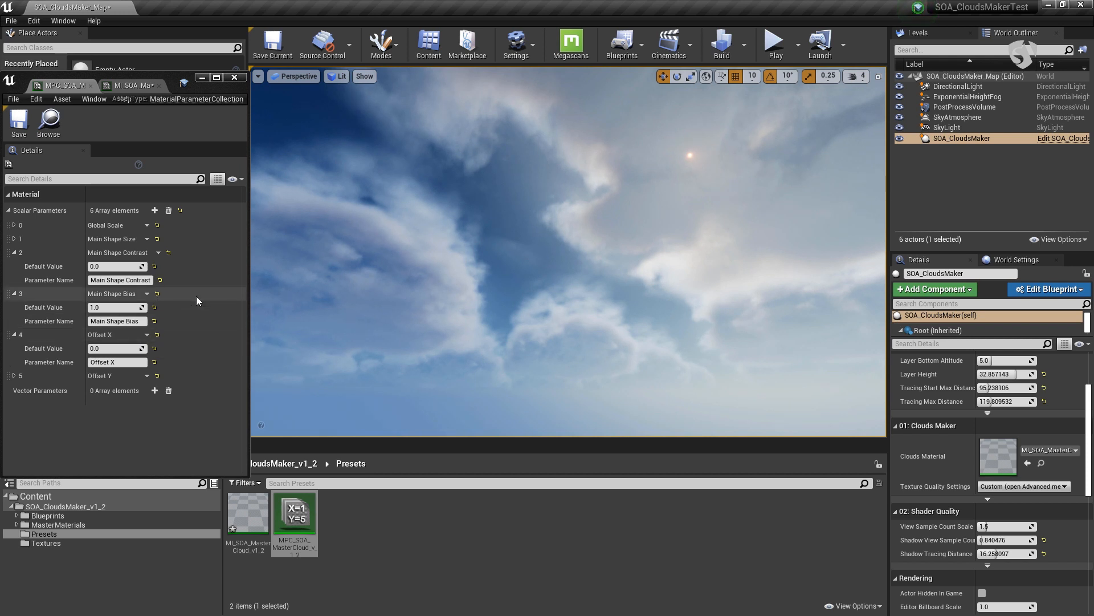
- Review the level sequence creation options and select the MPC_SOA_MasterCloud_v_1_2 asset in the Presets folder
left_click(655, 52)
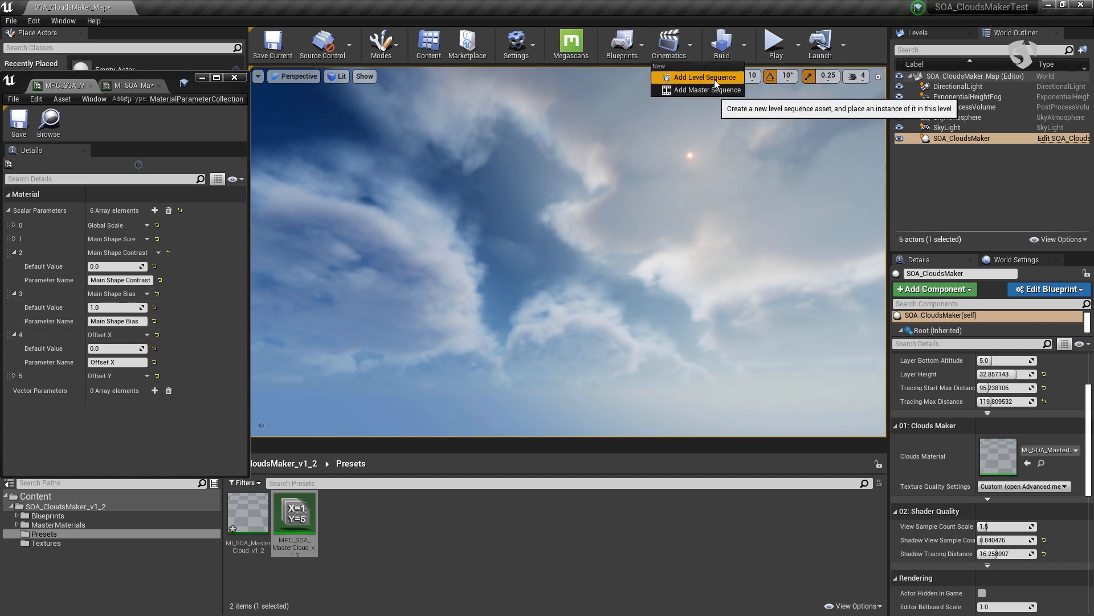
left_click(367, 542)
left_click(285, 507)
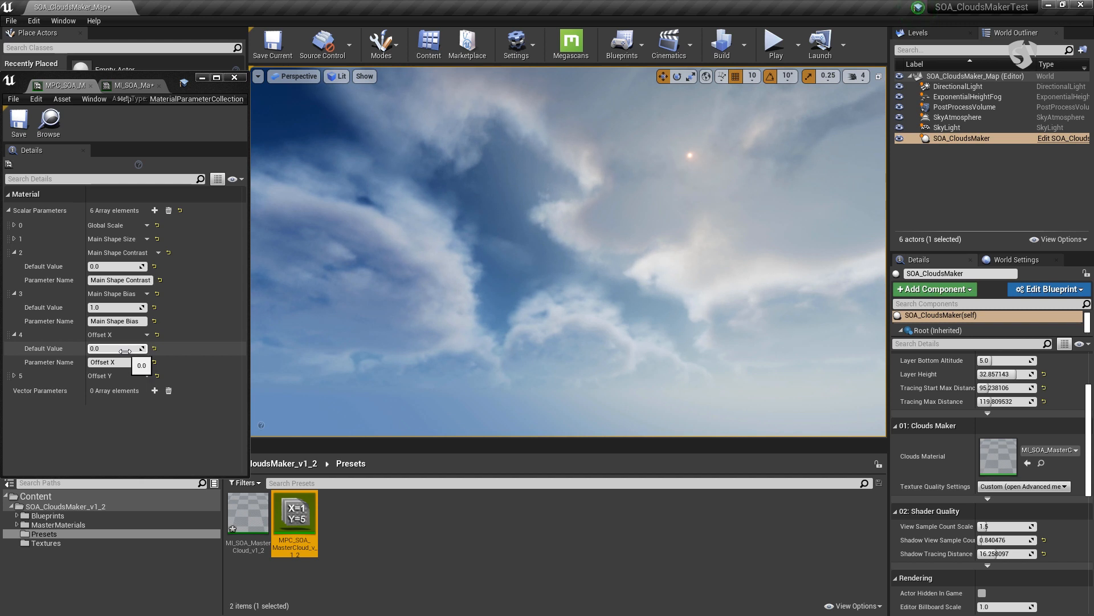
- Set the parameter collection's Offset X default value to about 11.07 and its Main Shape Bias to about 0.63
left_click_drag(126, 348, 159, 349)
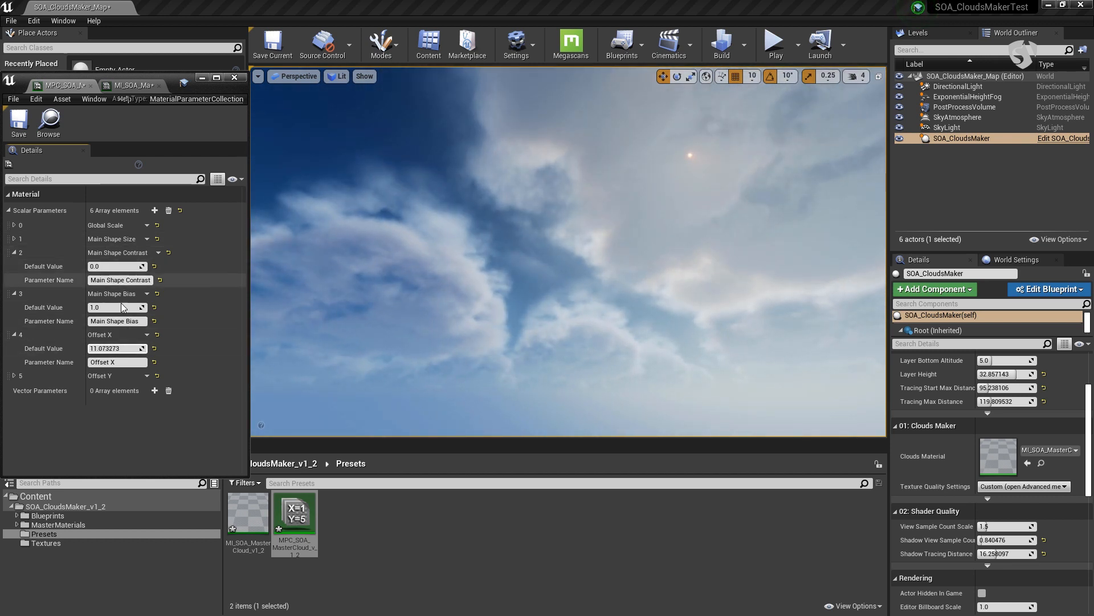
left_click_drag(117, 307, 116, 307)
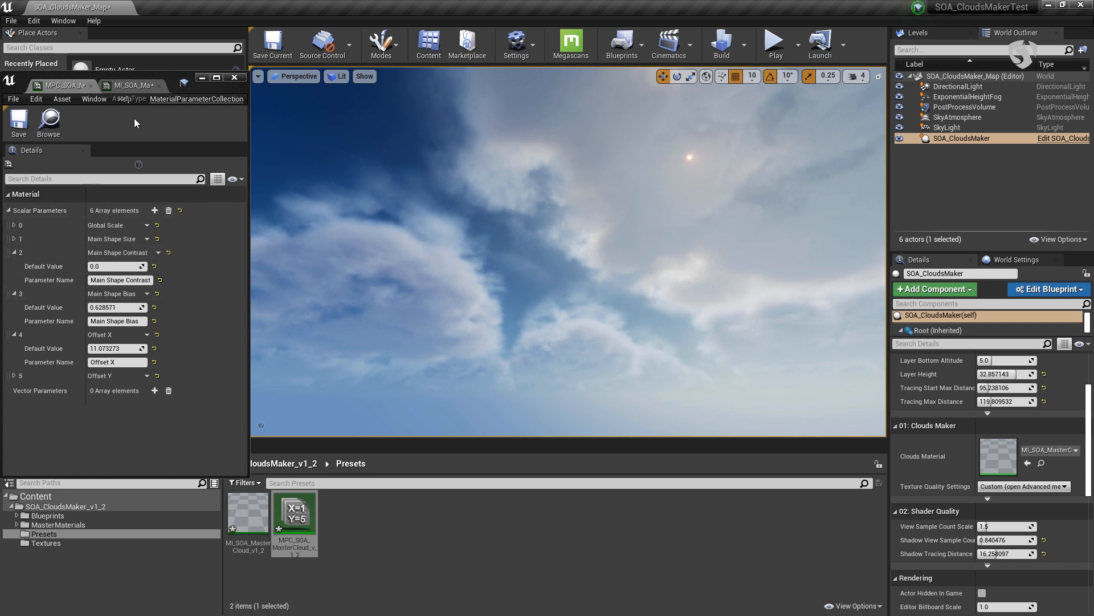
- Open the parent material of the cloud material instance and maximize the editor window
left_click(134, 87)
left_click(67, 85)
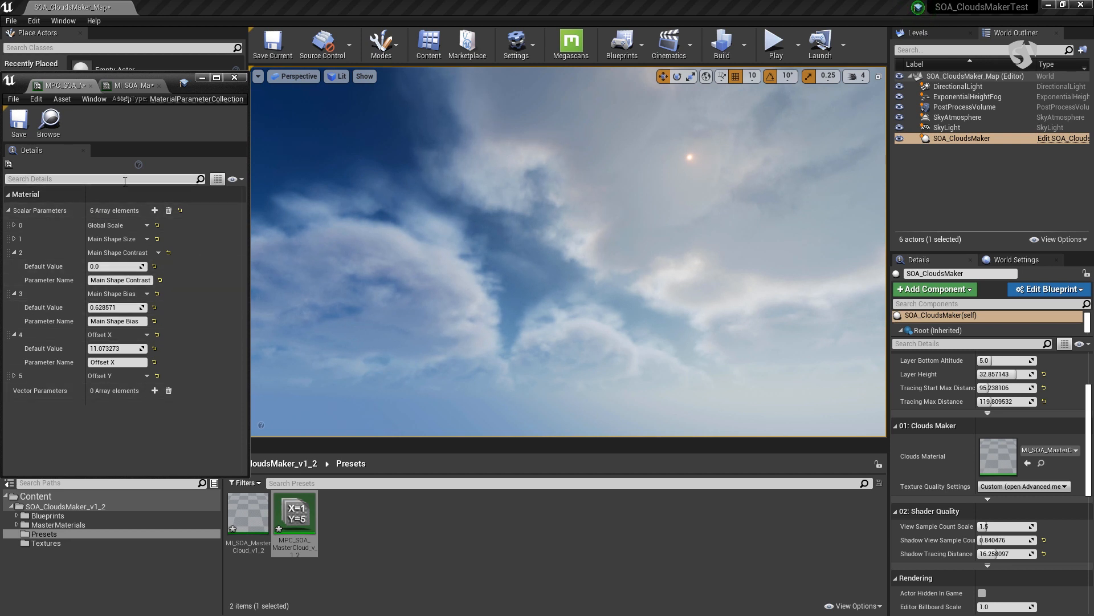
left_click(131, 85)
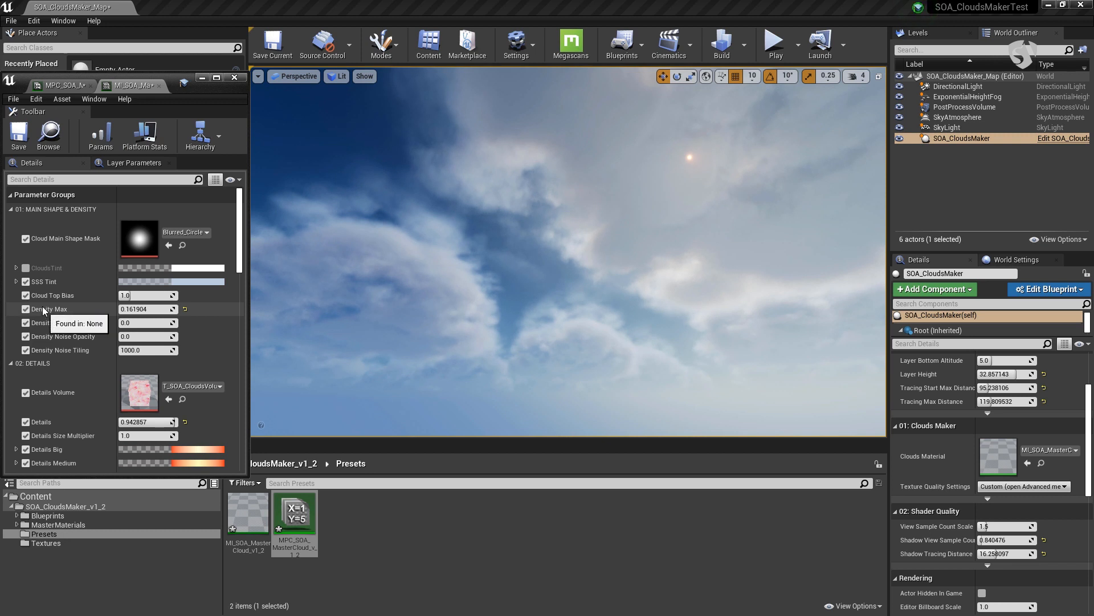
scroll(155, 420, "down", 15)
scroll(155, 420, "down", 2)
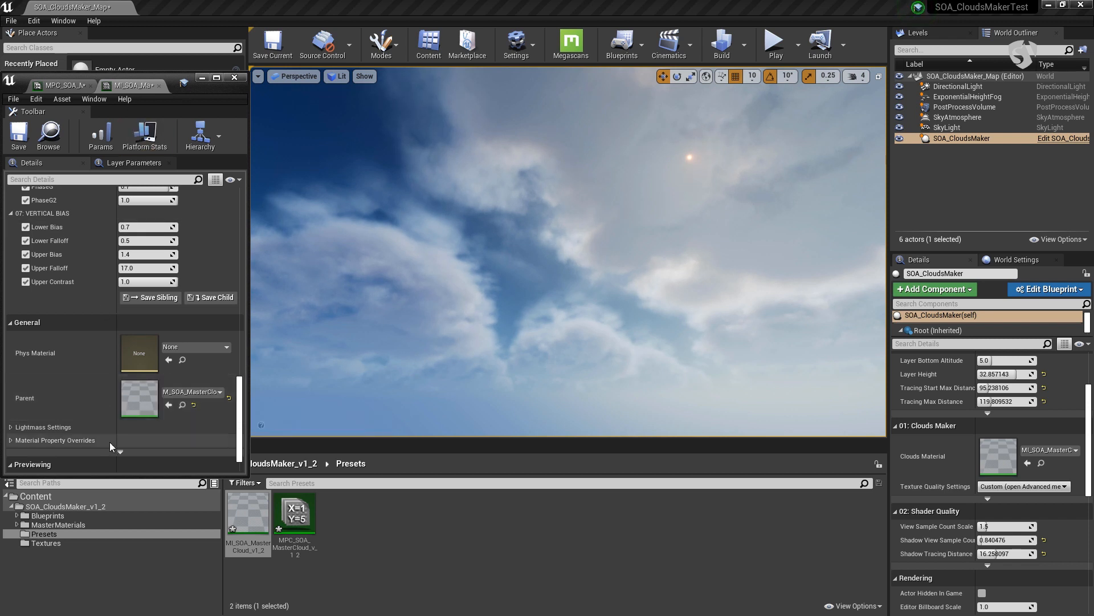
double_click(139, 398)
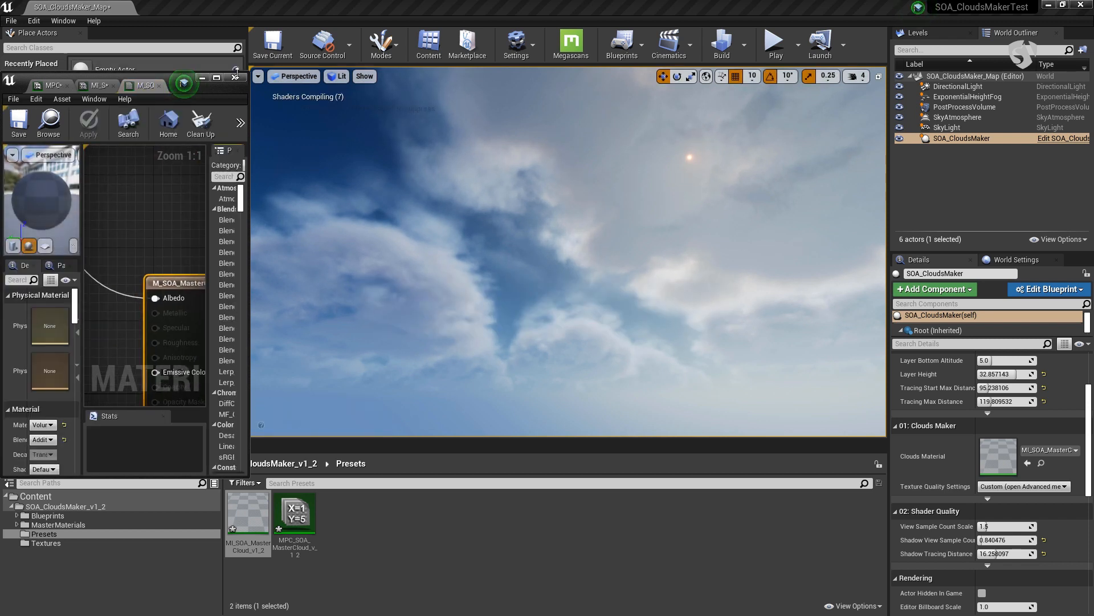
left_click(217, 77)
- Open the MF_CloudMainShape1 function from the material graph, examine its Offset and Cloud Movement node groups, and close it
scroll(779, 301, "down", 1)
right_click_drag(536, 298, 788, 311)
right_click_drag(432, 350, 792, 198)
right_click_drag(574, 208, 622, 212)
left_click_drag(622, 214, 792, 393)
double_click(700, 307)
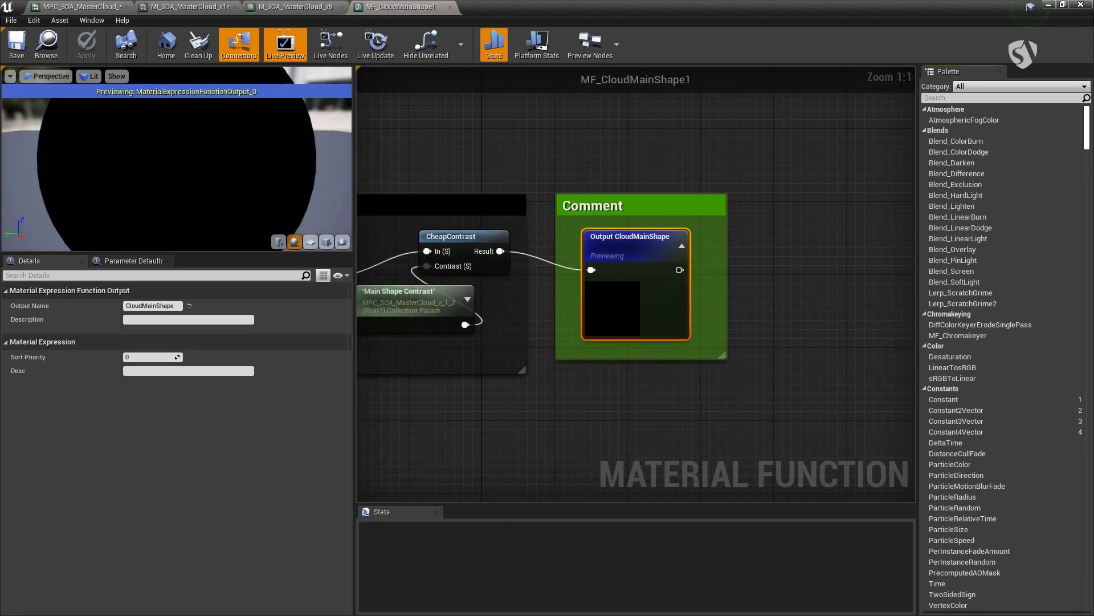
right_click_drag(498, 338, 786, 323)
right_click_drag(603, 344, 835, 330)
scroll(791, 363, "down", 5)
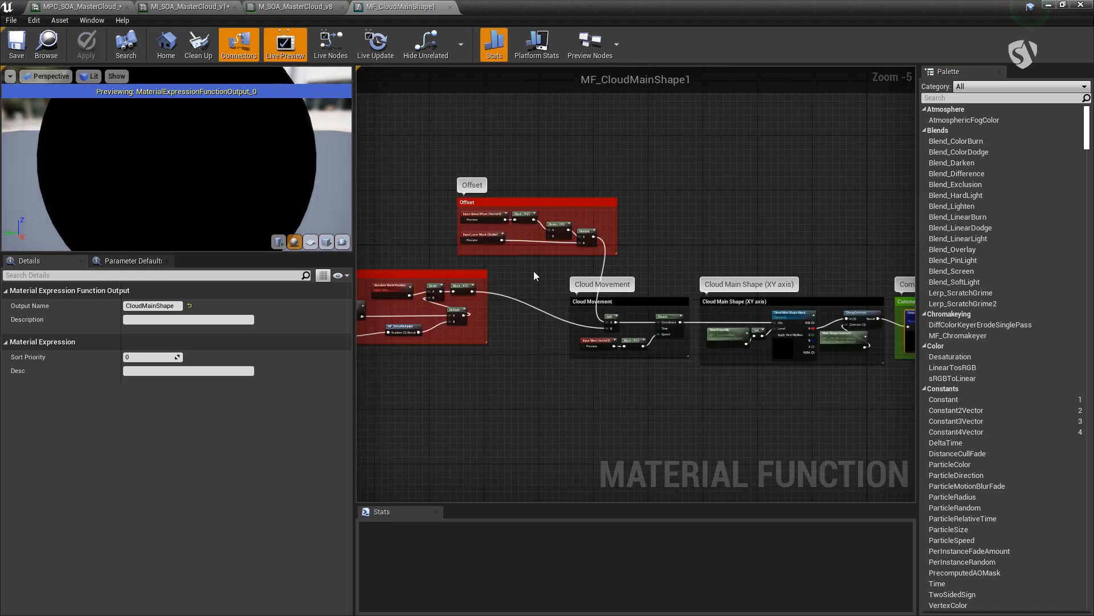
scroll(524, 274, "up", 3)
scroll(562, 313, "down", 1)
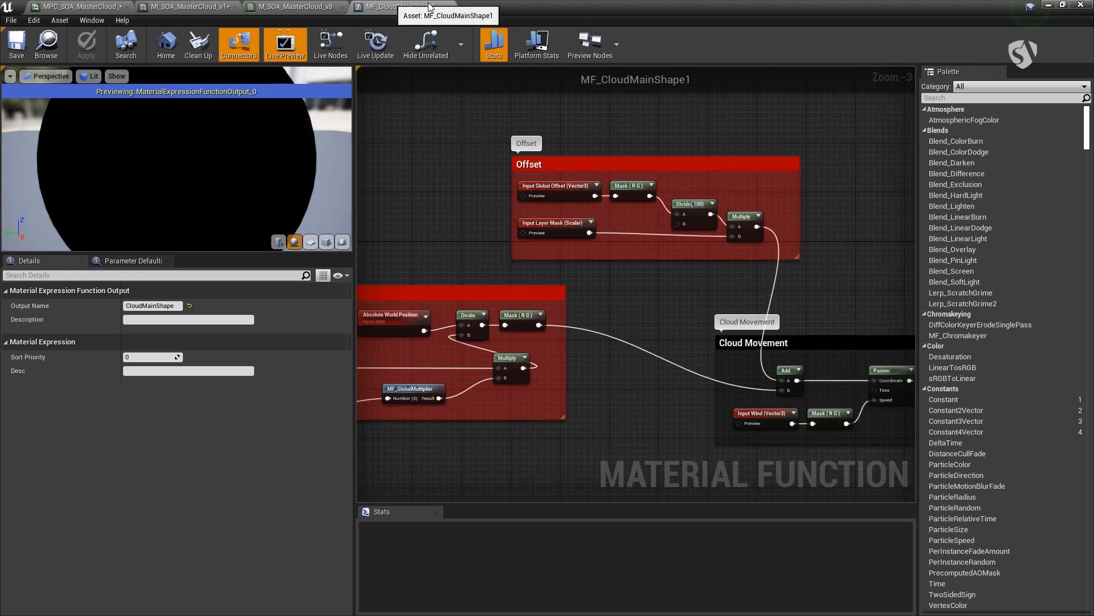
left_click(448, 6)
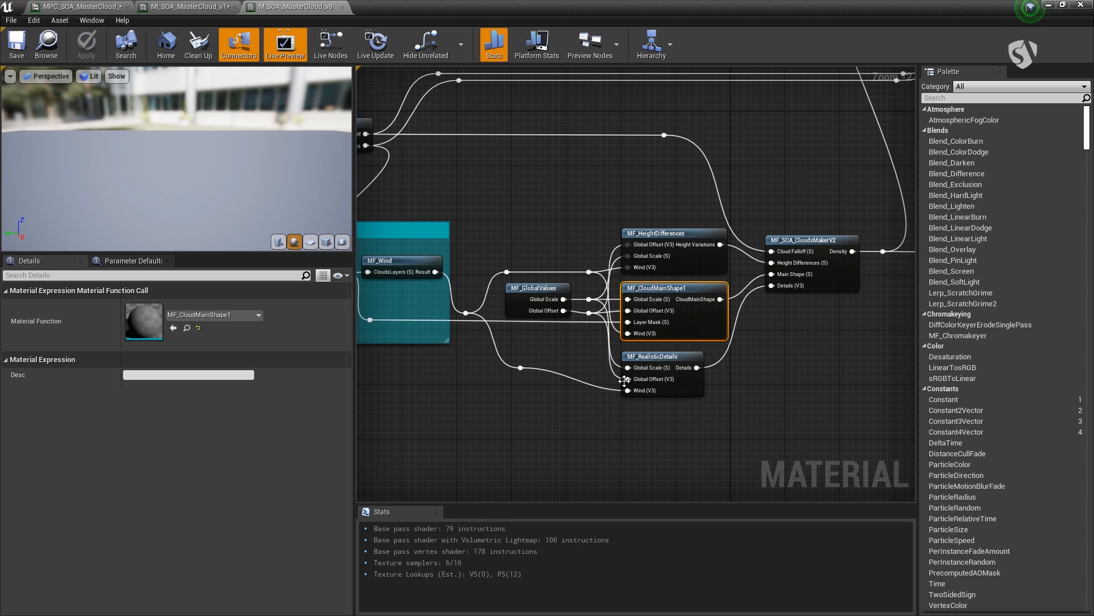
- Open the MF_RealisticDetails function, examine its Secondary Details parameter and the connected Lerp node, and close it
double_click(644, 391)
right_click_drag(528, 421, 729, 316)
scroll(537, 368, "down", 2)
right_click_drag(638, 315, 547, 335)
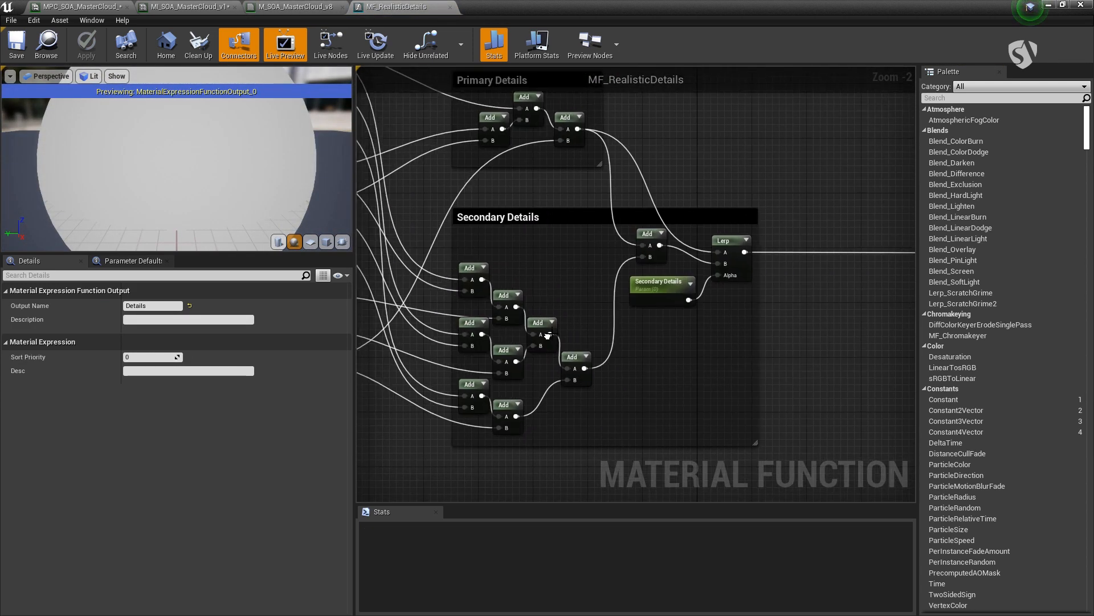
left_click(661, 292)
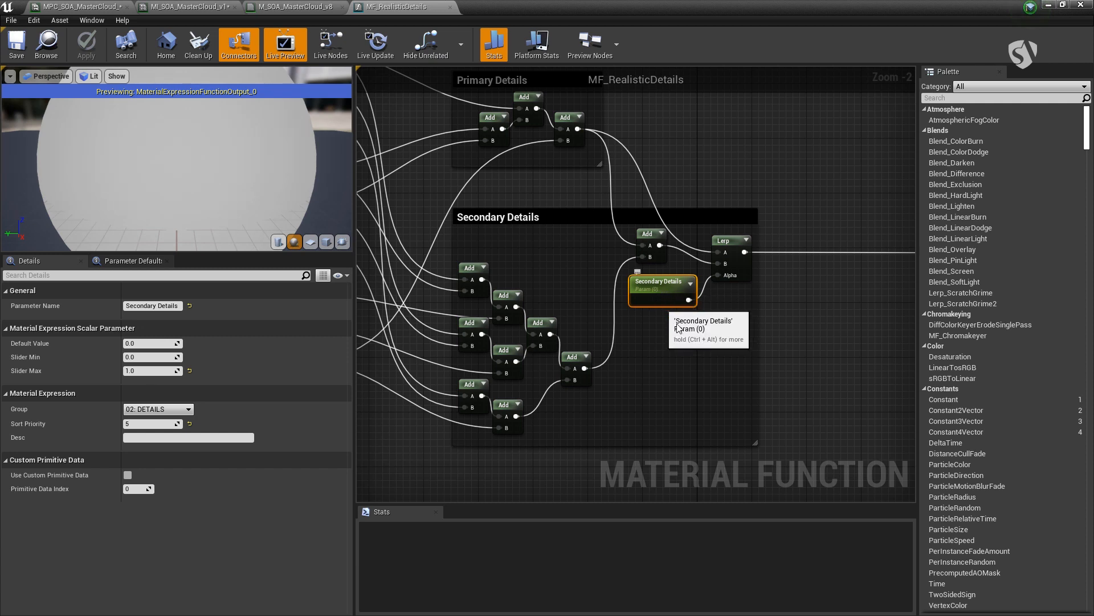
right_click_drag(787, 333, 669, 333)
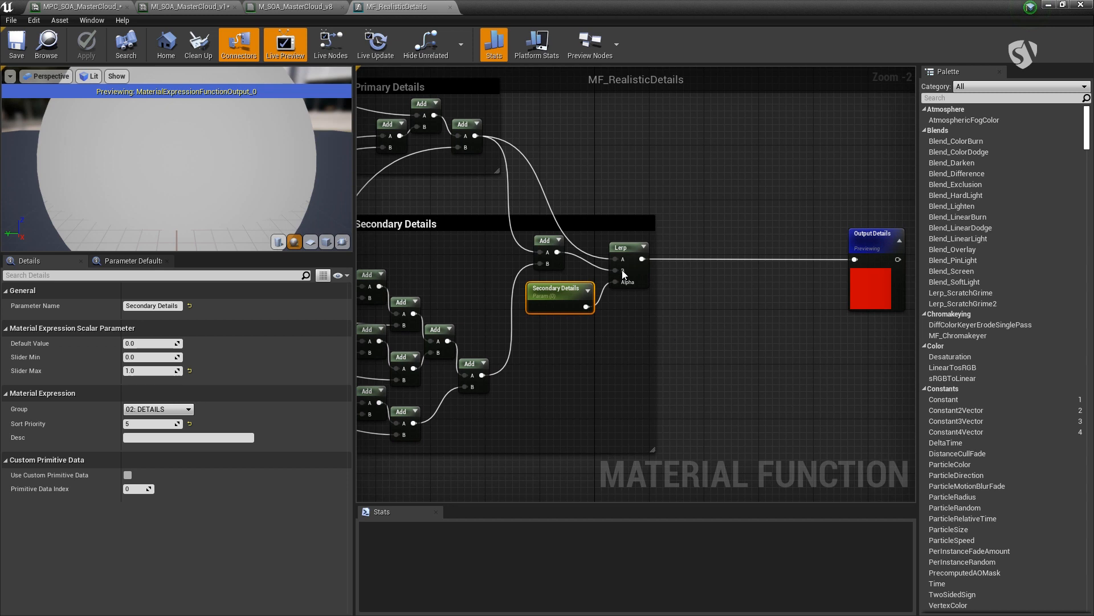
left_click(451, 7)
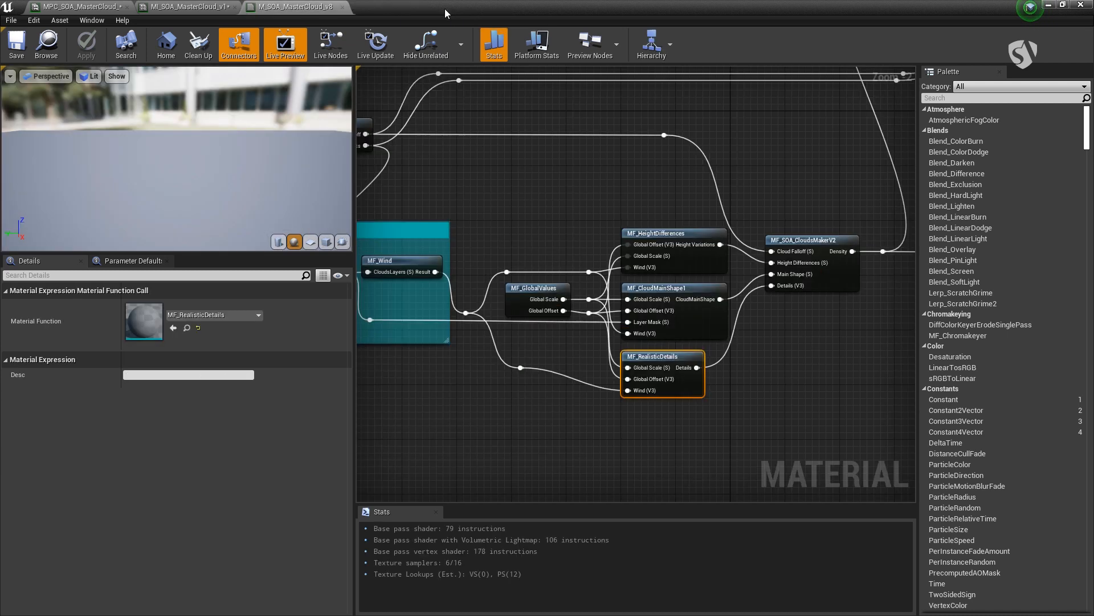
- Close the M_SOA_MasterCloud_v8 material, restore the editor to a floating window, and return to the instance's Main Shape & Density parameters
left_click(344, 8)
left_click_drag(328, 5, 128, 66)
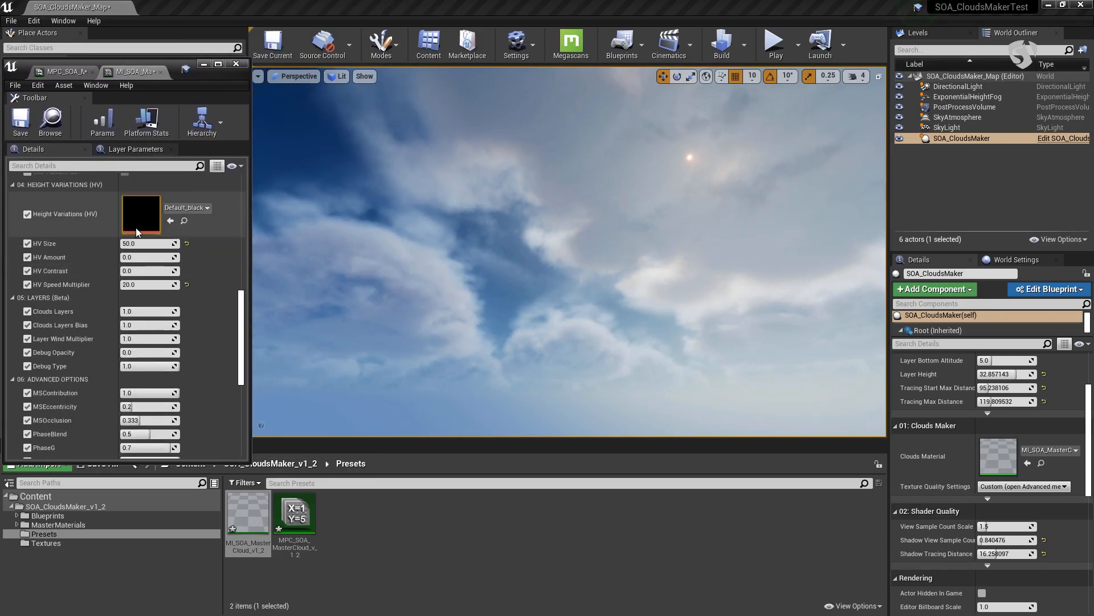
scroll(135, 227, "up", 10)
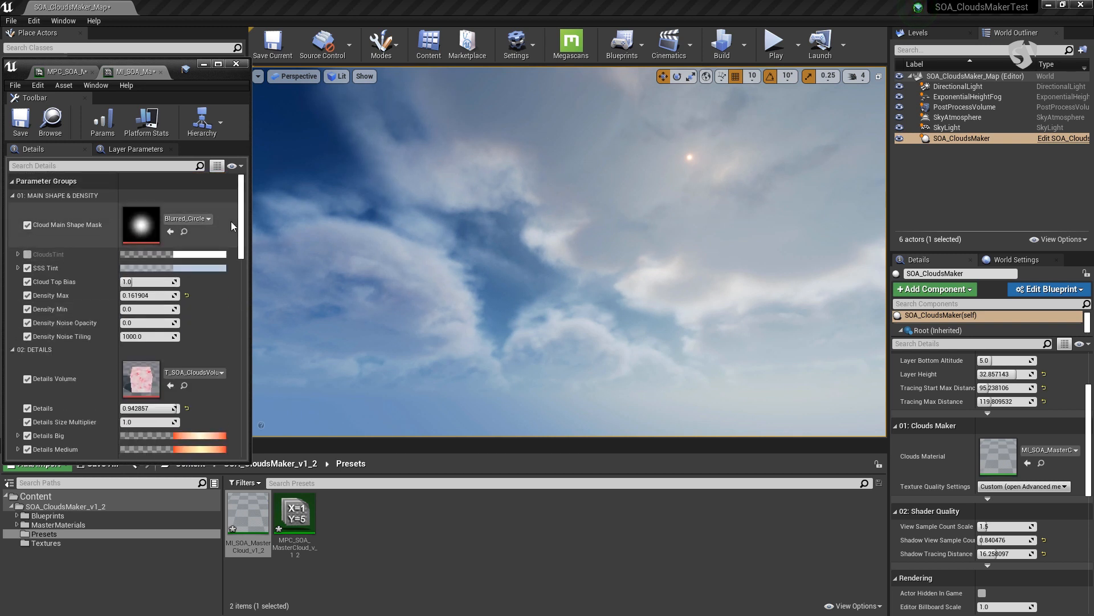
- Assign the T_SOA_CloudMask005 texture from the Textures folder as the material instance's Cloud Main Shape Mask
right_click_drag(557, 204, 587, 247)
right_click_drag(464, 237, 297, 215)
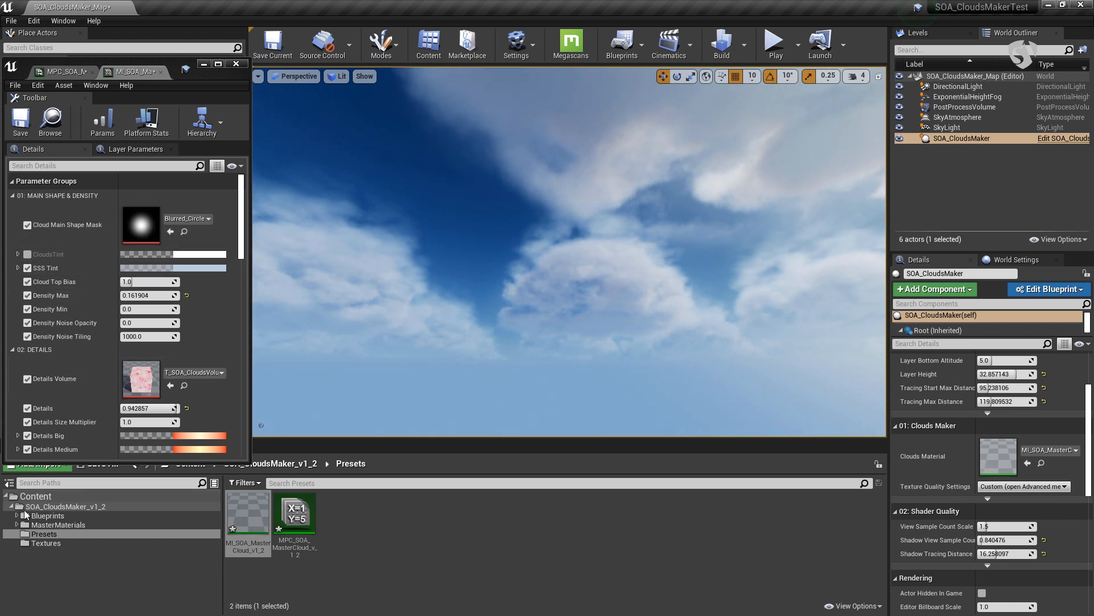
left_click(46, 542)
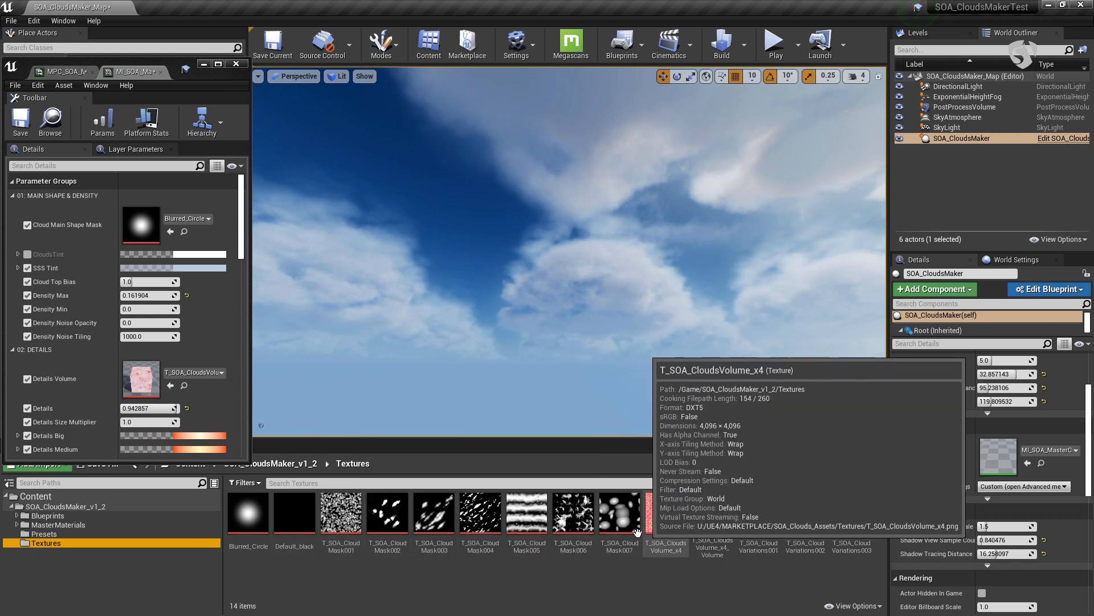
mouse_move(536, 520)
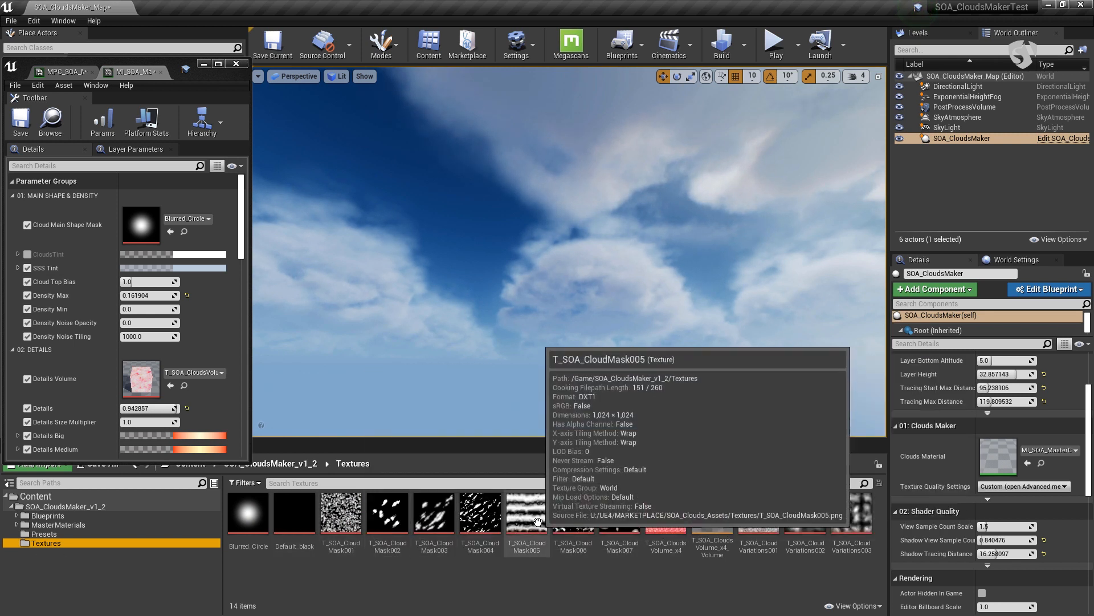
left_click_drag(531, 513, 142, 223)
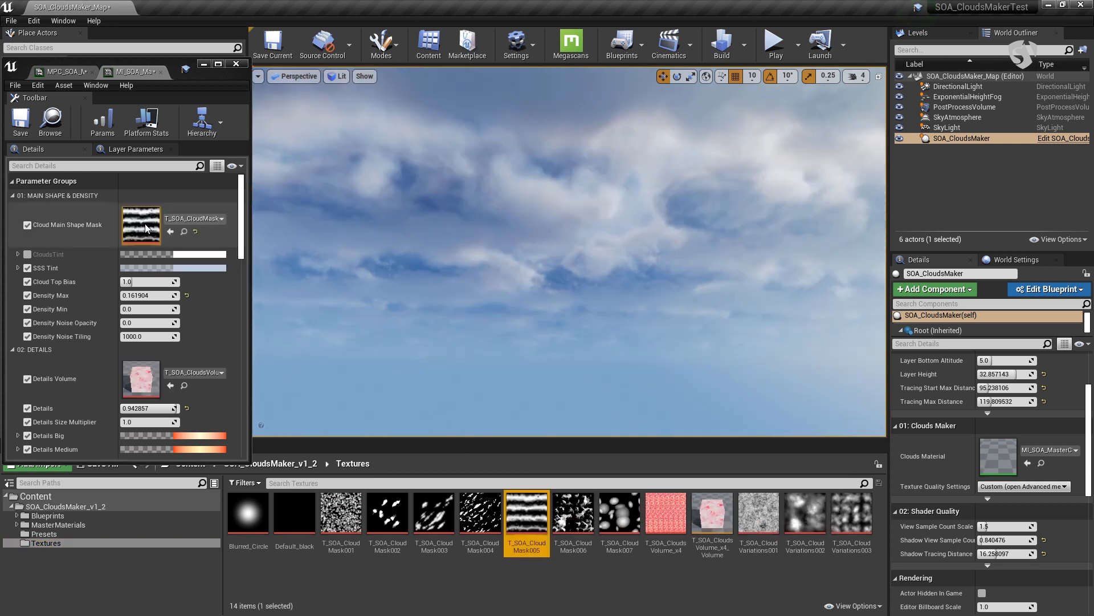
mouse_move(534, 282)
right_mouse_down()
mouse_move(649, 268)
mouse_move(535, 282)
right_mouse_up()
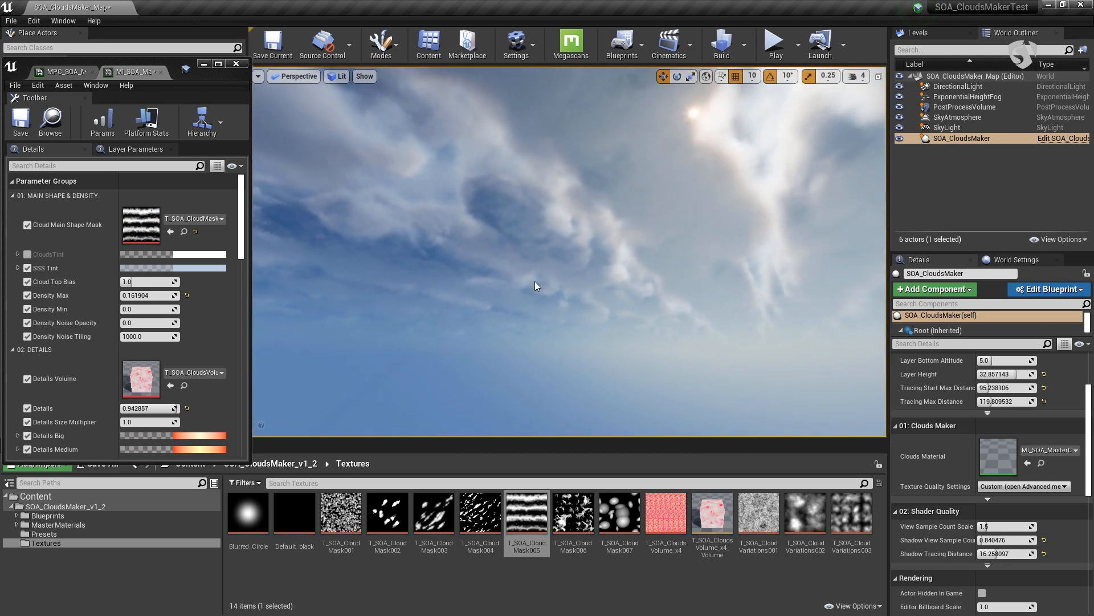
- Return to the MPC_SOA_MasterCloud_v_1_2 parameter collection and collapse all its expanded scalar parameter entries
left_click(66, 72)
left_click(17, 239)
left_click(16, 239)
left_click(16, 253)
left_click(16, 266)
left_click(16, 280)
left_click(16, 280)
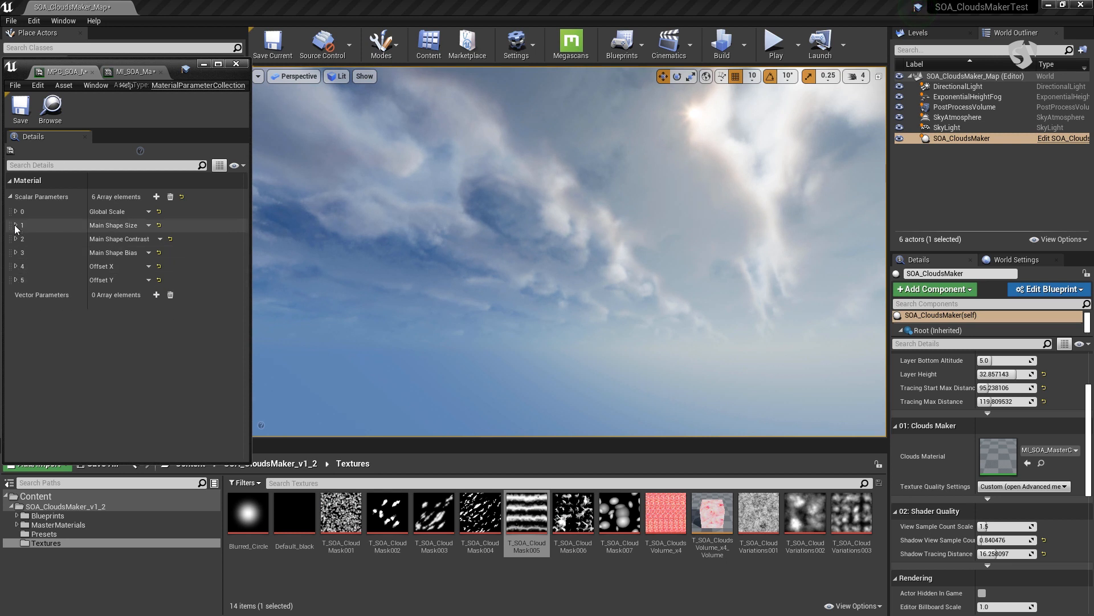
- Set the Main Shape Size default value to about 99.54 and the Main Shape Contrast to about 0.46
left_click(16, 225)
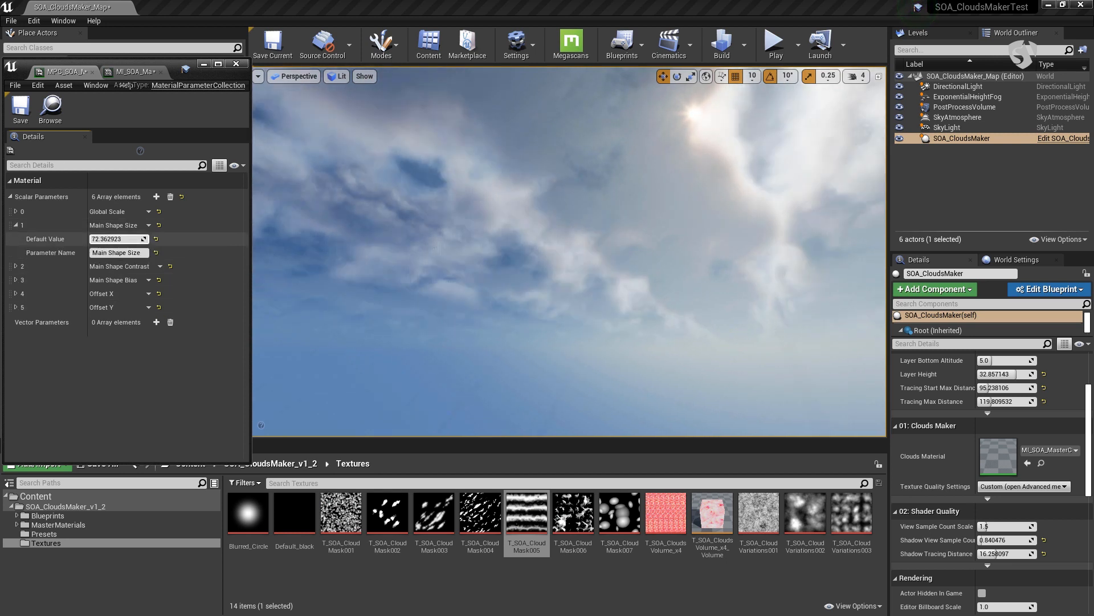
left_click_drag(115, 239, 108, 239)
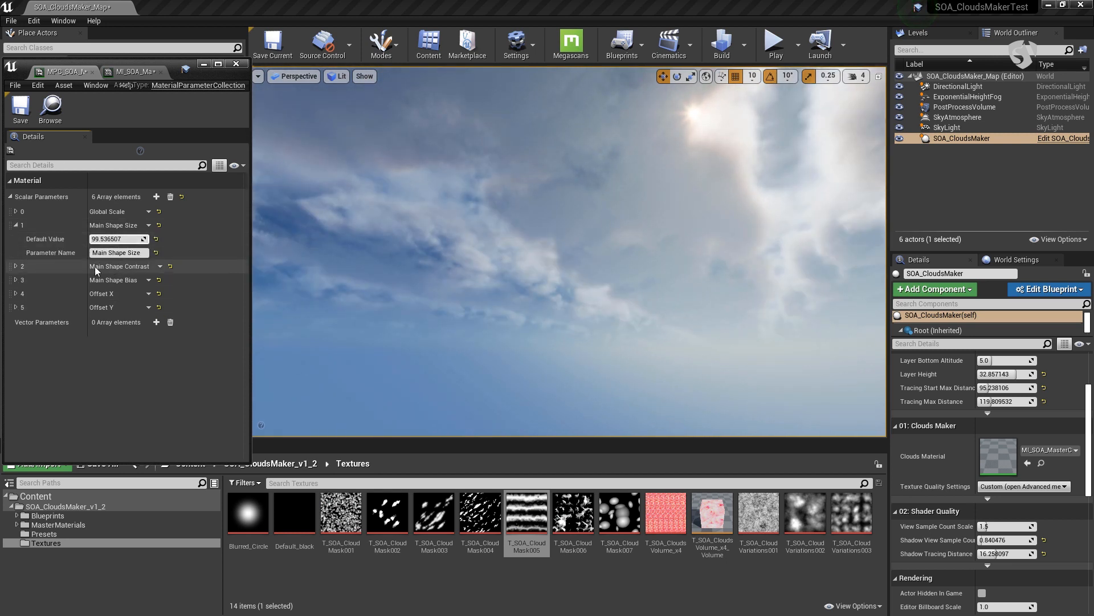
left_click(15, 265)
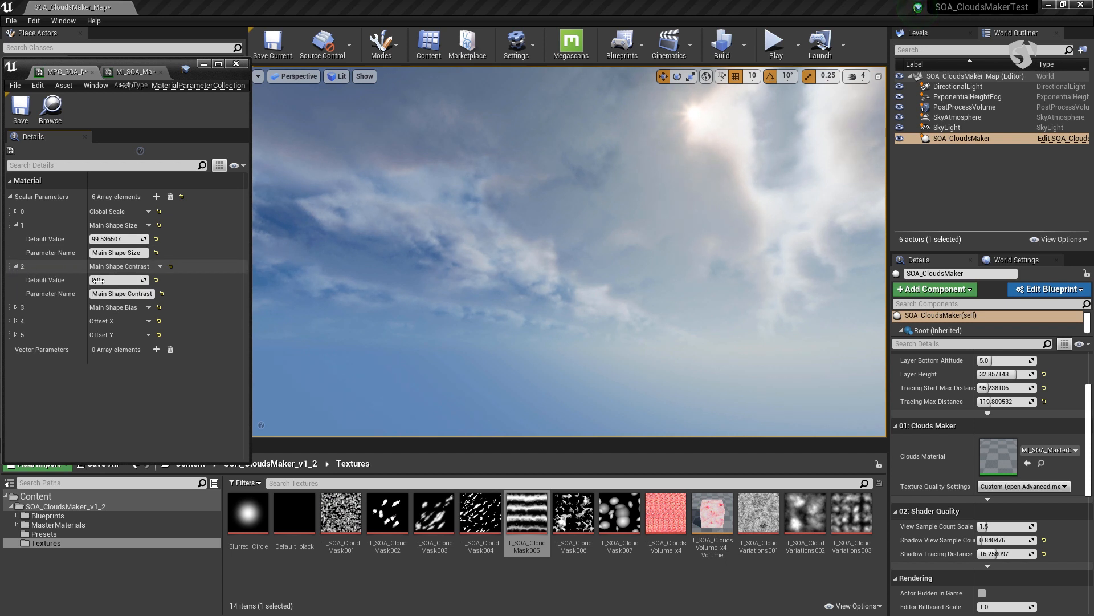
left_click_drag(116, 280, 125, 280)
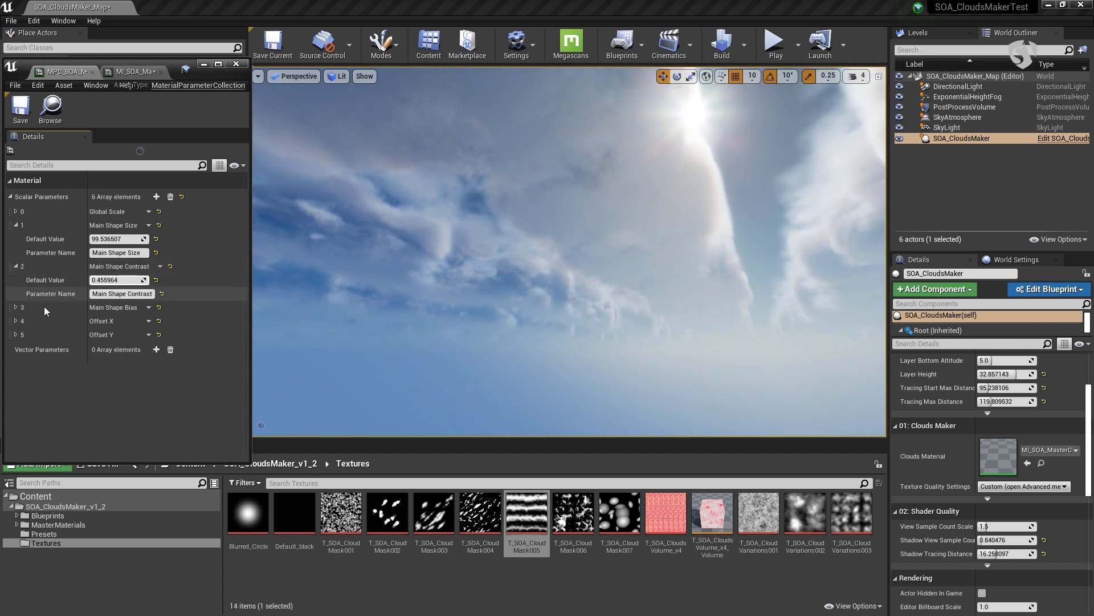
- Set the Main Shape Bias default value to about 0.22 and the Main Shape Size to about 233.38
left_click(17, 308)
mouse_move(117, 321)
left_mouse_down()
mouse_move(105, 321)
mouse_move(121, 321)
left_mouse_up()
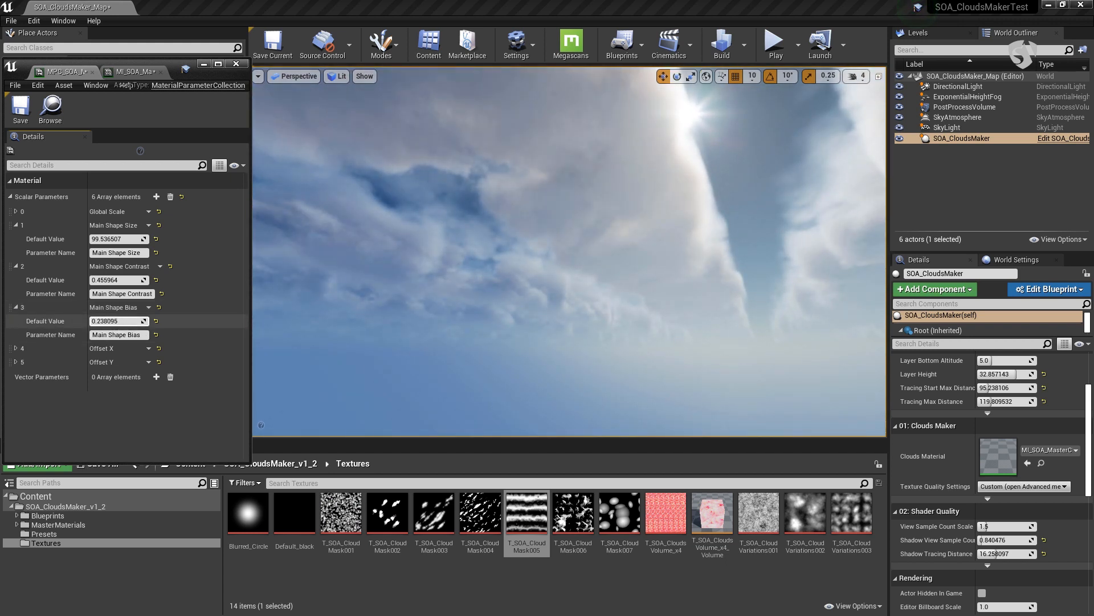
left_click_drag(116, 239, 121, 239)
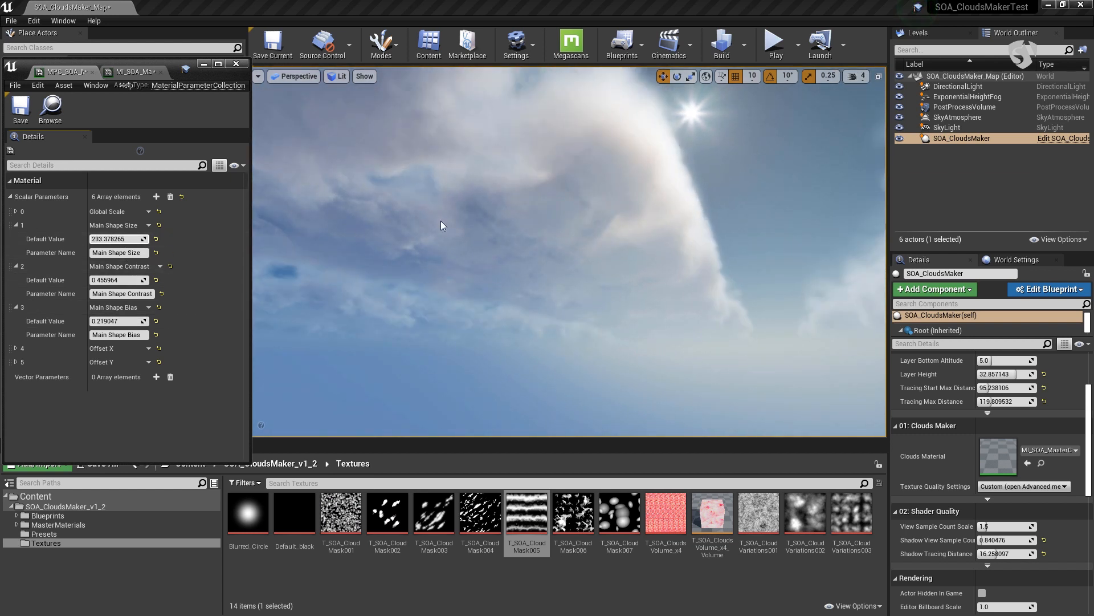
right_click_drag(463, 228, 530, 229)
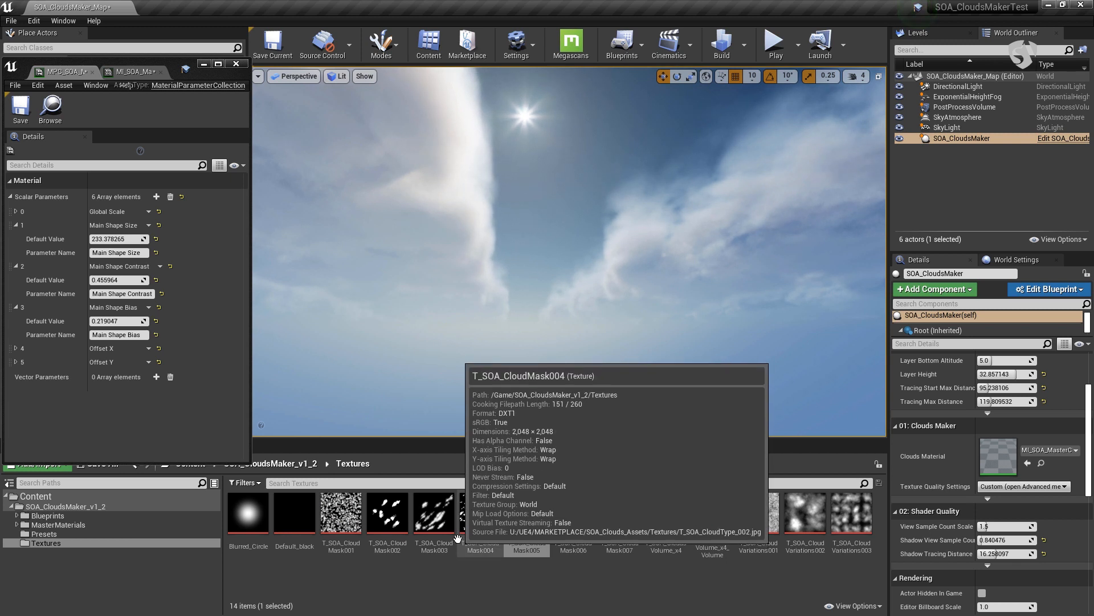
- Compare the T_SOA_CloudMask005 texture in the Textures folder with the cloud shapes in the viewport
mouse_move(513, 522)
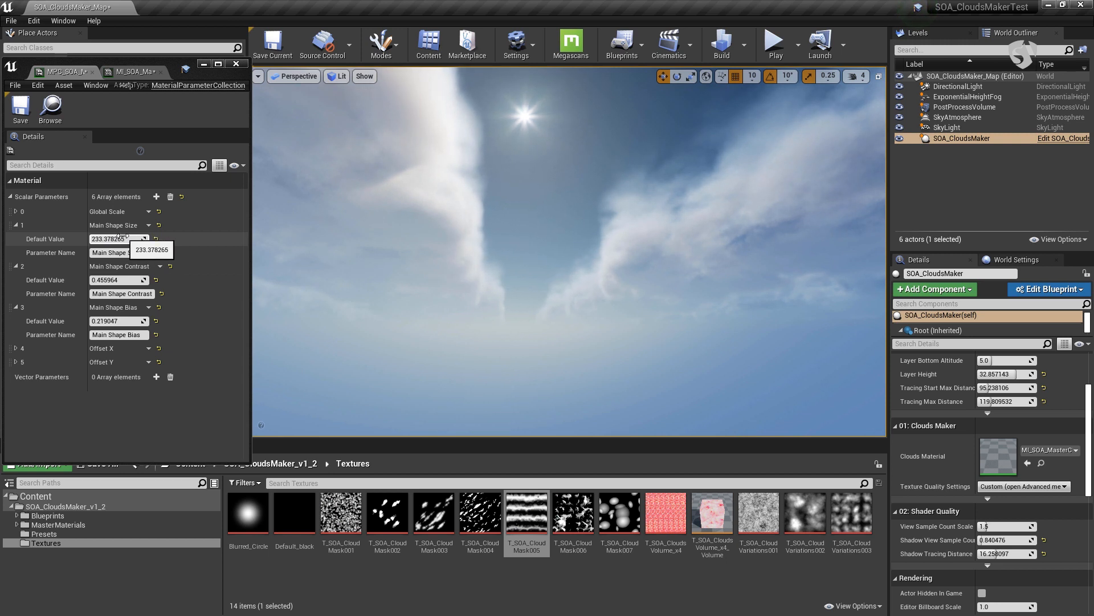
left_click_drag(244, 512, 242, 514)
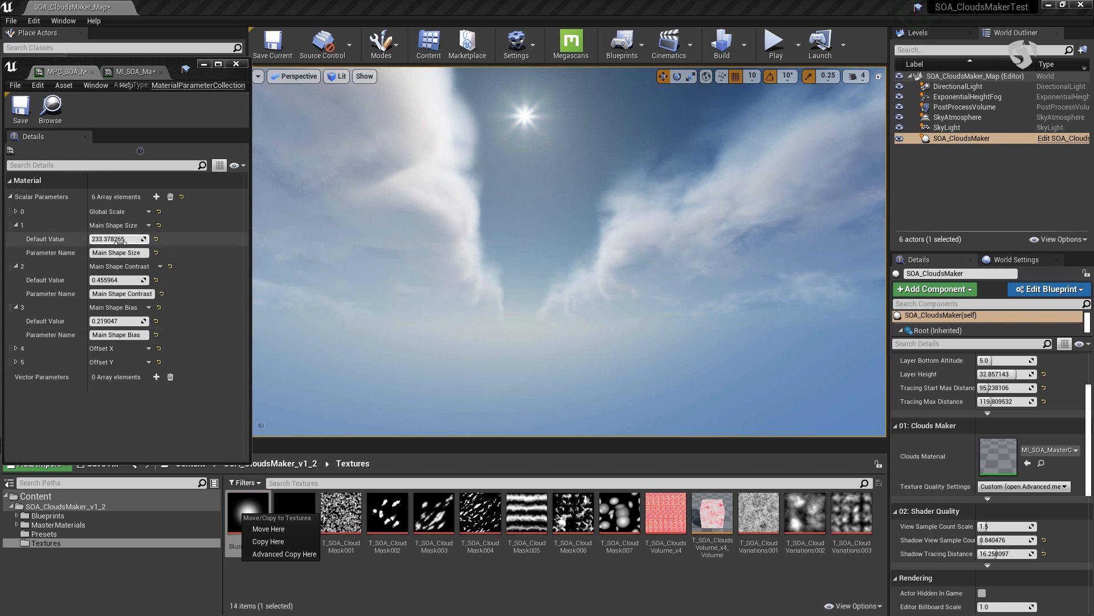
left_click(533, 516)
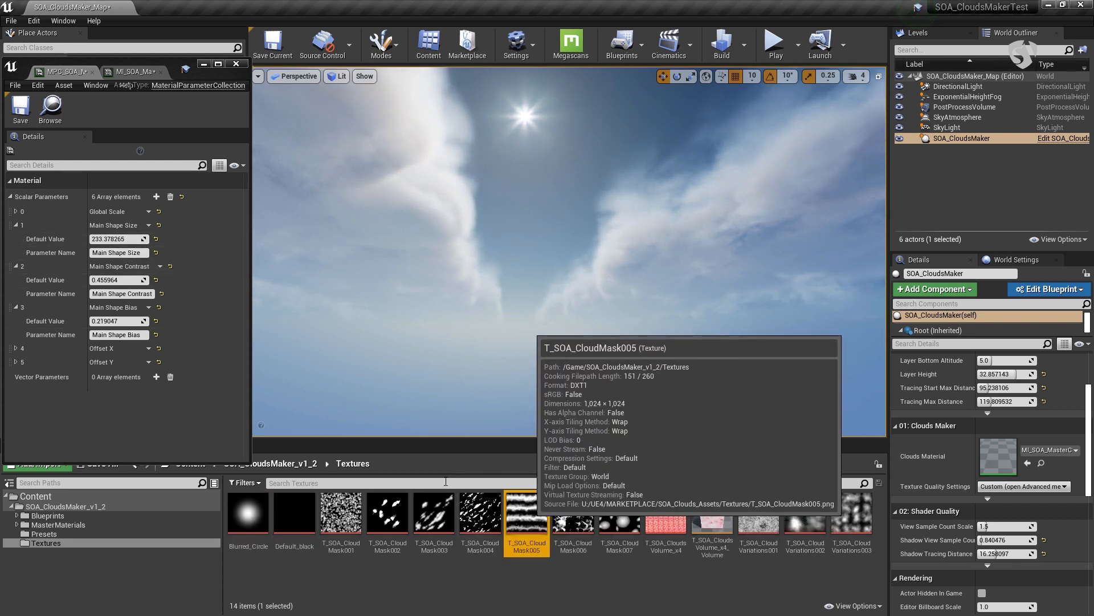
mouse_move(511, 327)
right_mouse_down()
mouse_move(579, 319)
mouse_move(436, 336)
mouse_move(525, 331)
right_mouse_up()
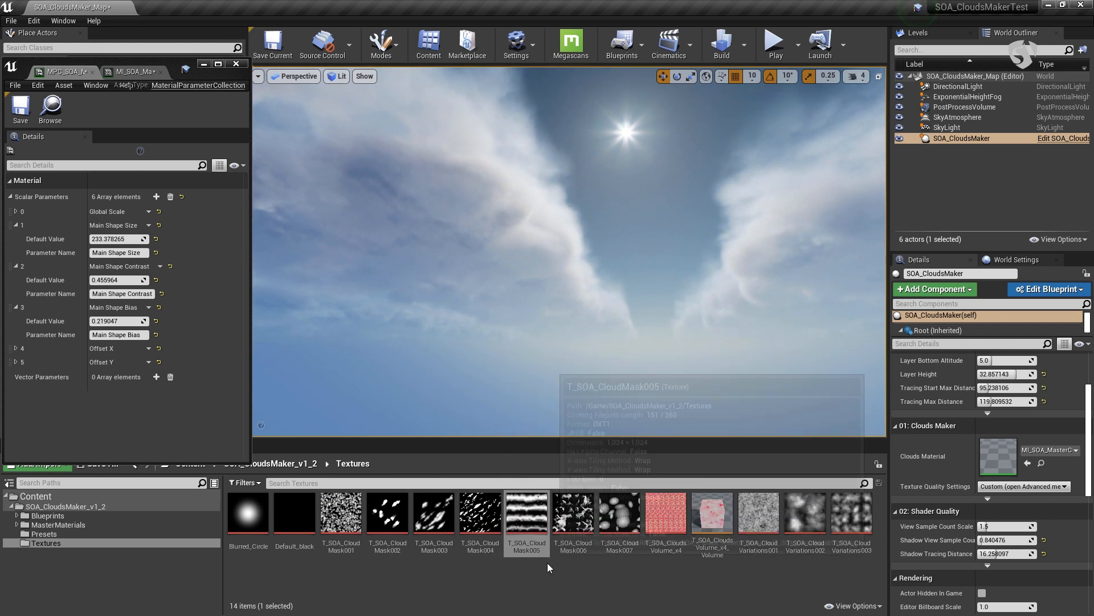
- Open the T_SOA_CloudMask003 texture, disable its sRGB option, save it, and close the texture editor
double_click(434, 513)
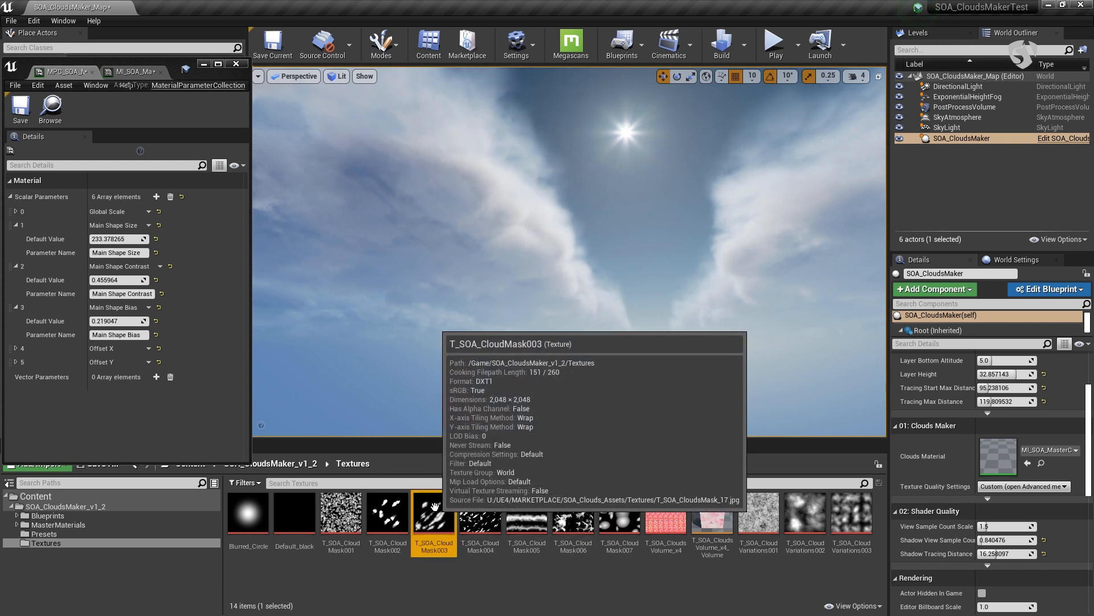
left_click_drag(249, 214, 448, 221)
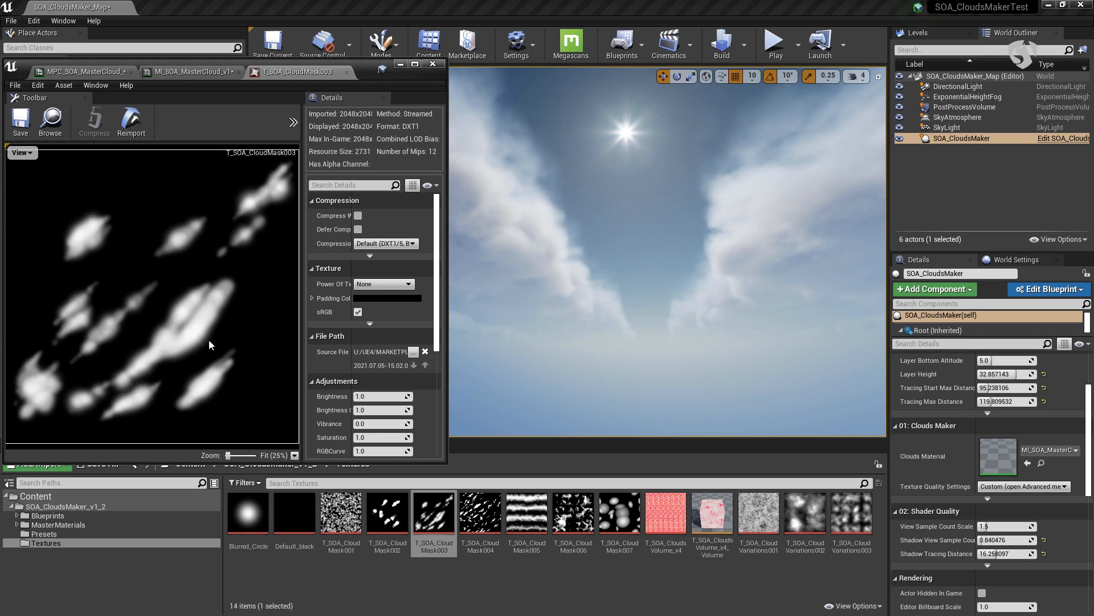
left_click_drag(409, 73, 569, 74)
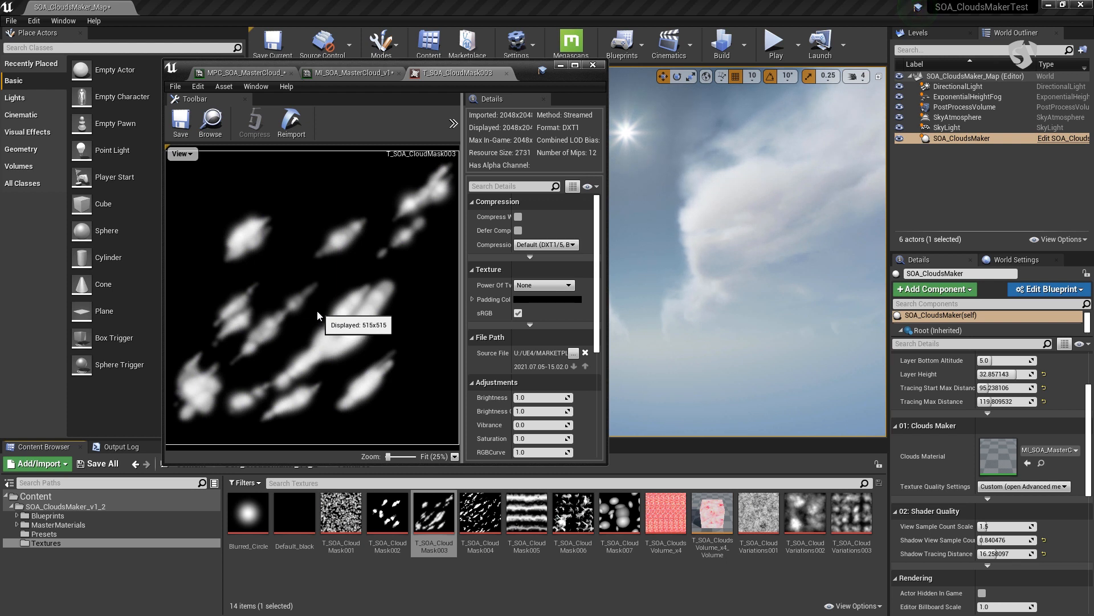
left_click(519, 313)
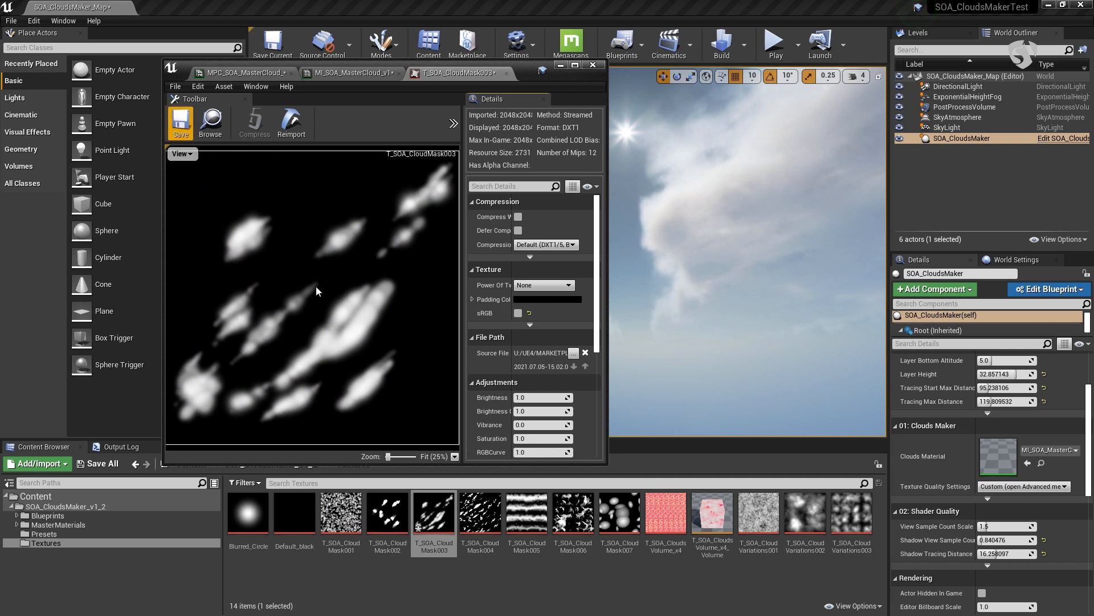
left_click(190, 132)
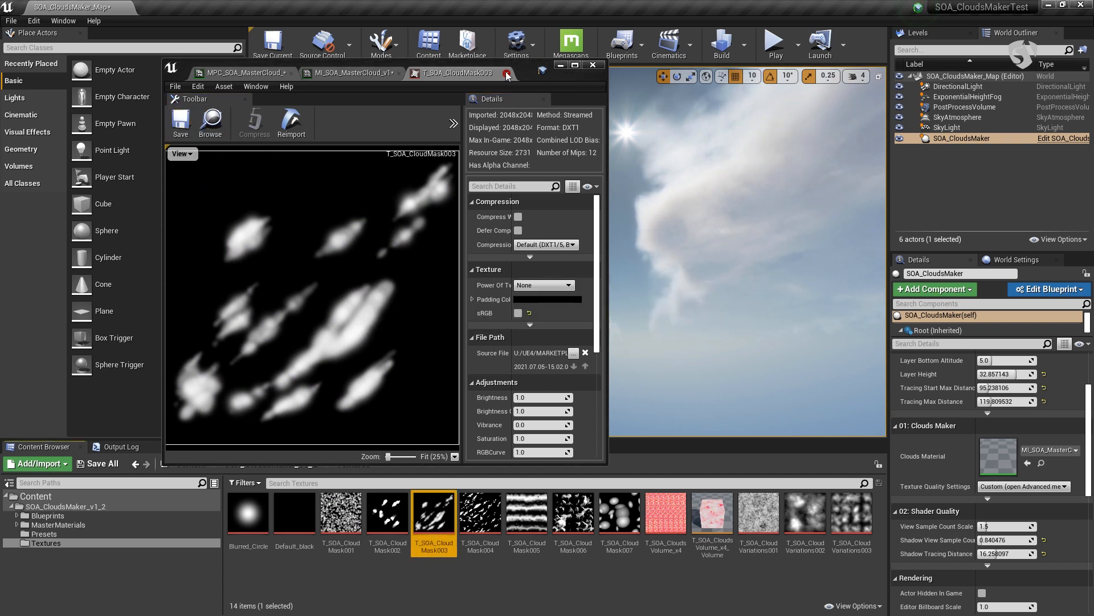
left_click(504, 73)
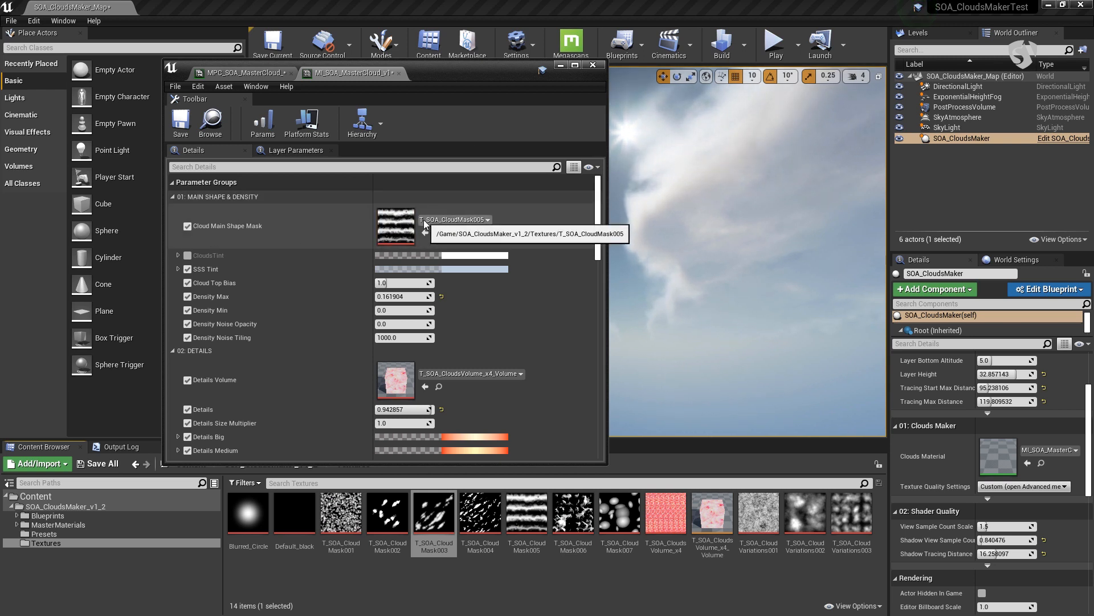
- Lower the Main Shape Size default value in the MPC_SOA_MasterCloud parameter collection
right_click_drag(712, 245, 678, 239)
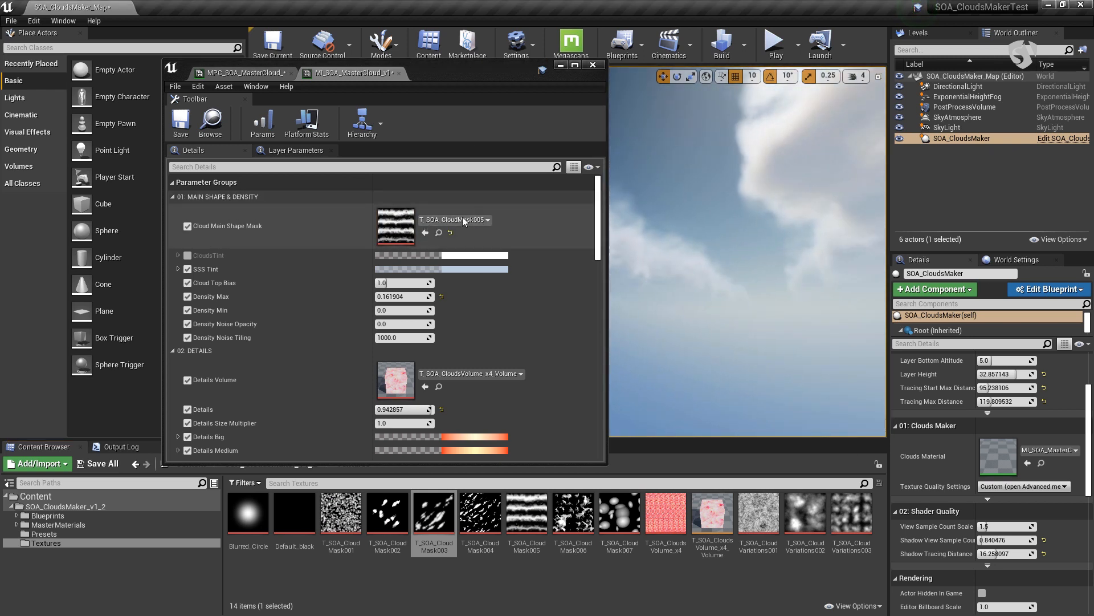
left_click(247, 73)
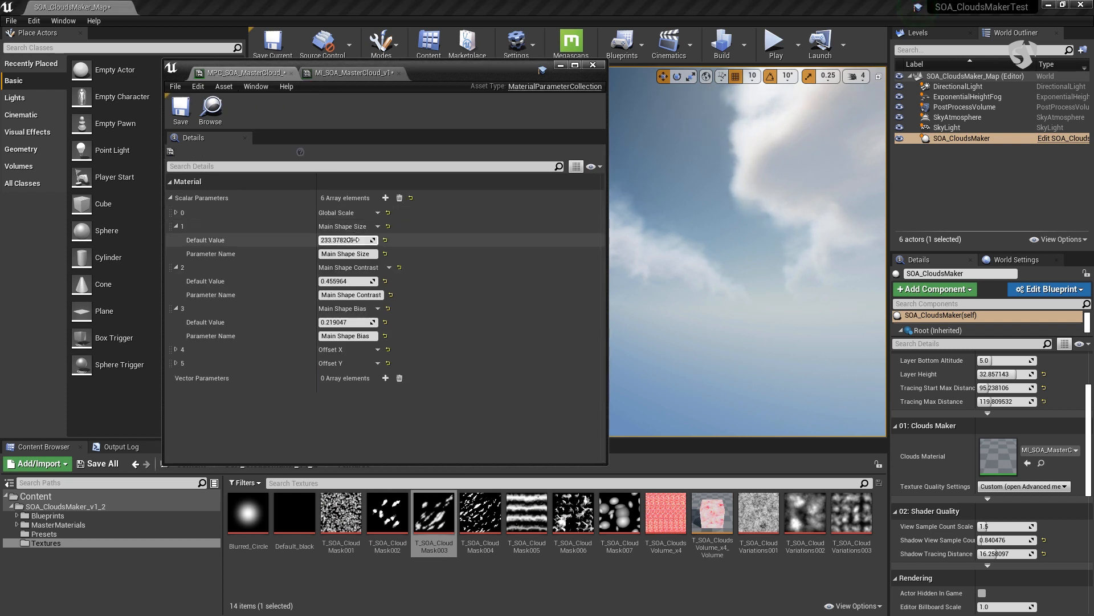
left_click_drag(357, 240, 337, 240)
- Return to the MI_SOA_MasterCloud material instance and narrow its window to uncover more of the viewport
left_click_drag(440, 72, 444, 121)
left_click(344, 121)
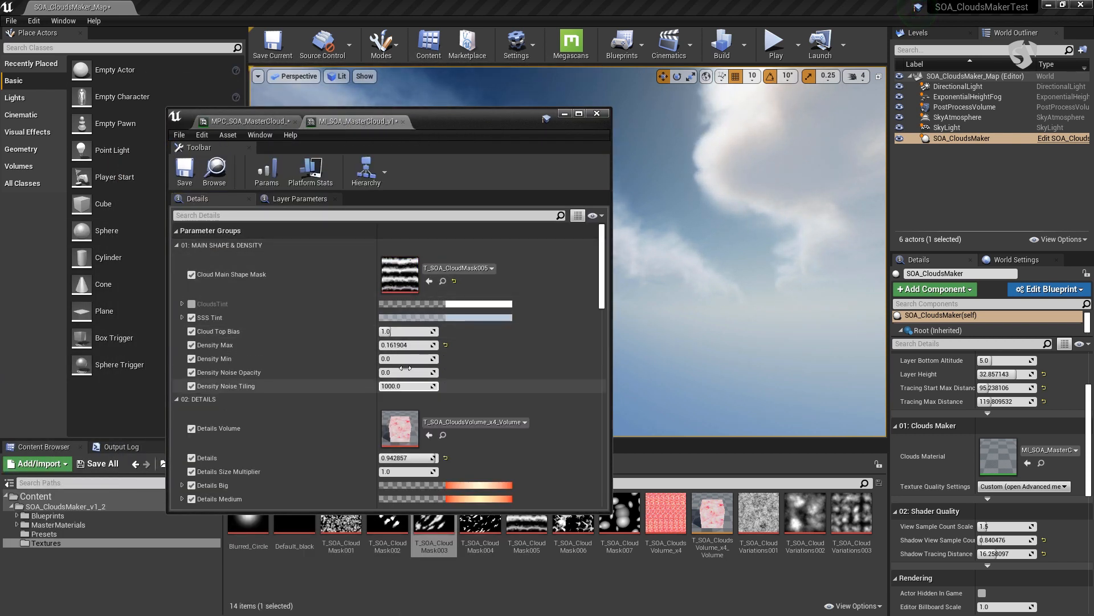
left_click_drag(471, 120, 274, 92)
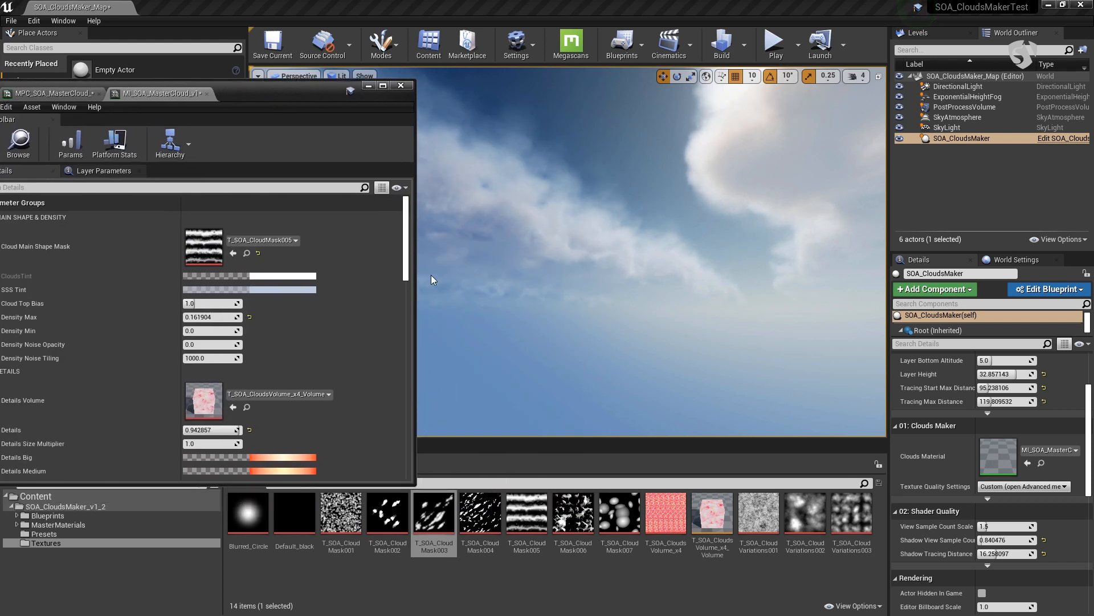
left_click_drag(412, 273, 273, 275)
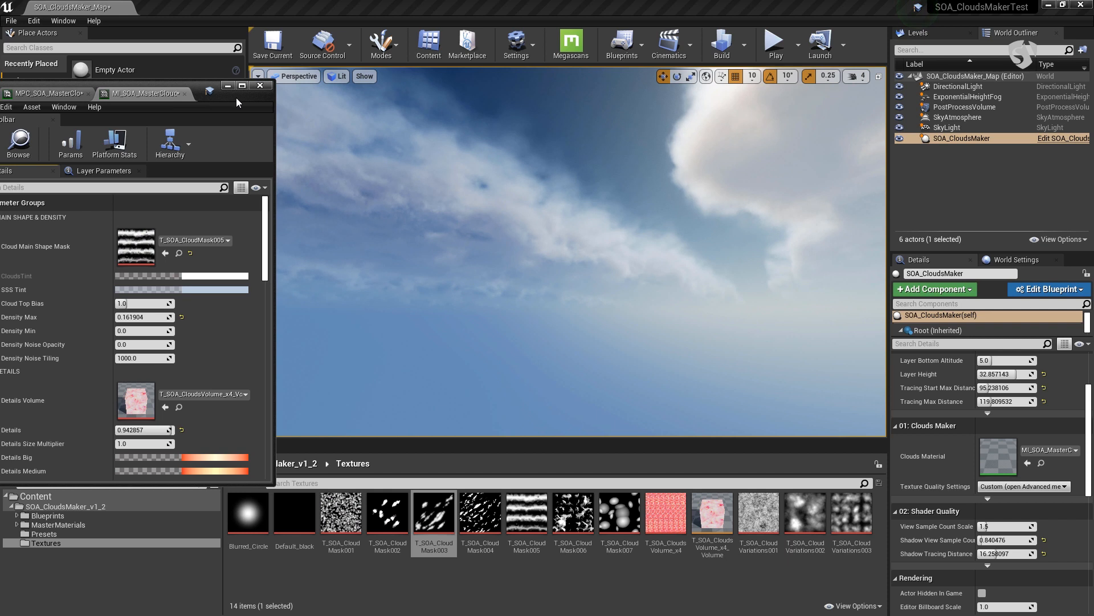
left_click_drag(236, 97, 277, 97)
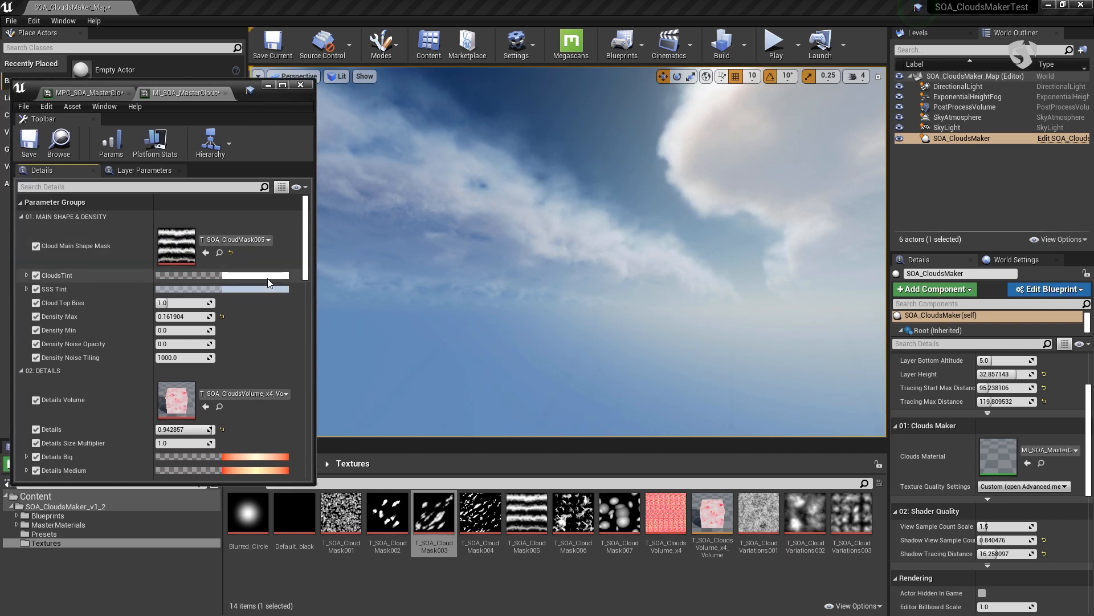
- Try grey, red and pale orange colors for the CloudsTint parameter, and cancel the color change
left_click(268, 279)
left_click(442, 372)
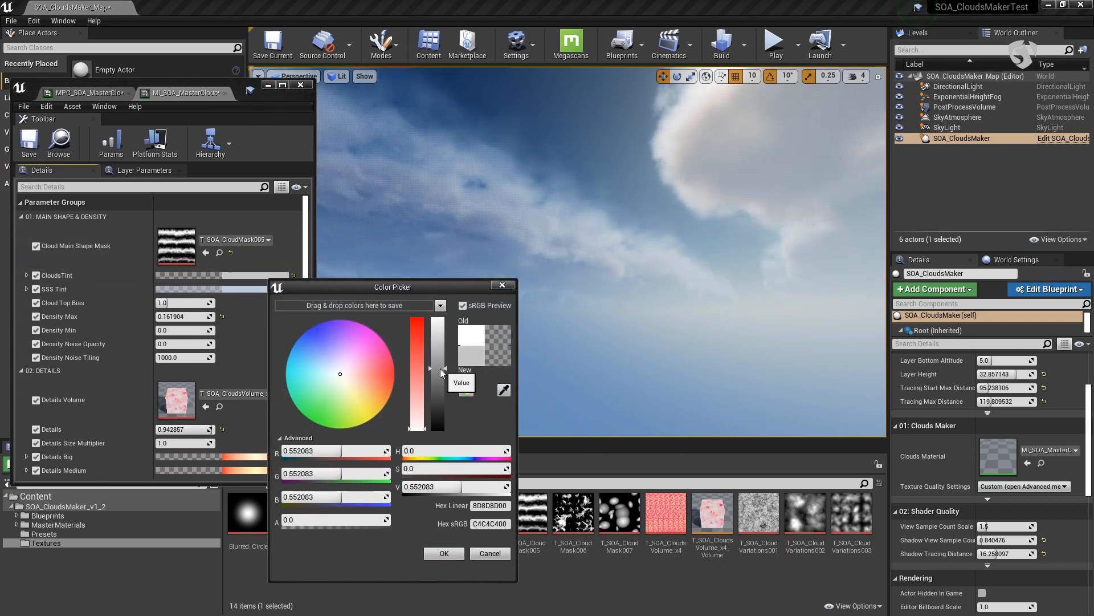
left_click_drag(438, 371, 438, 318)
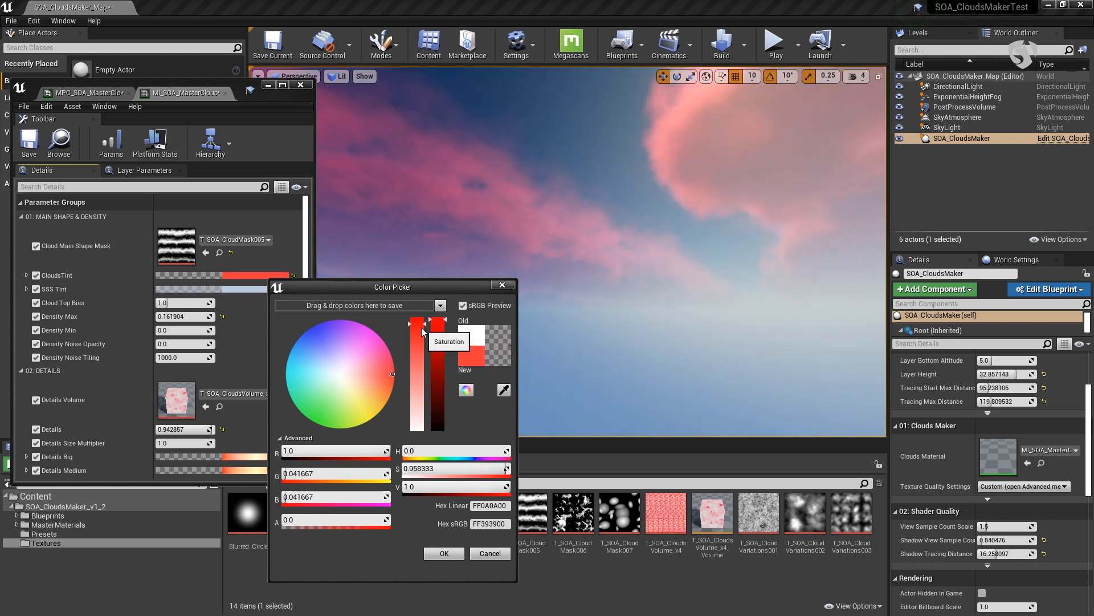
left_click_drag(423, 326, 423, 428)
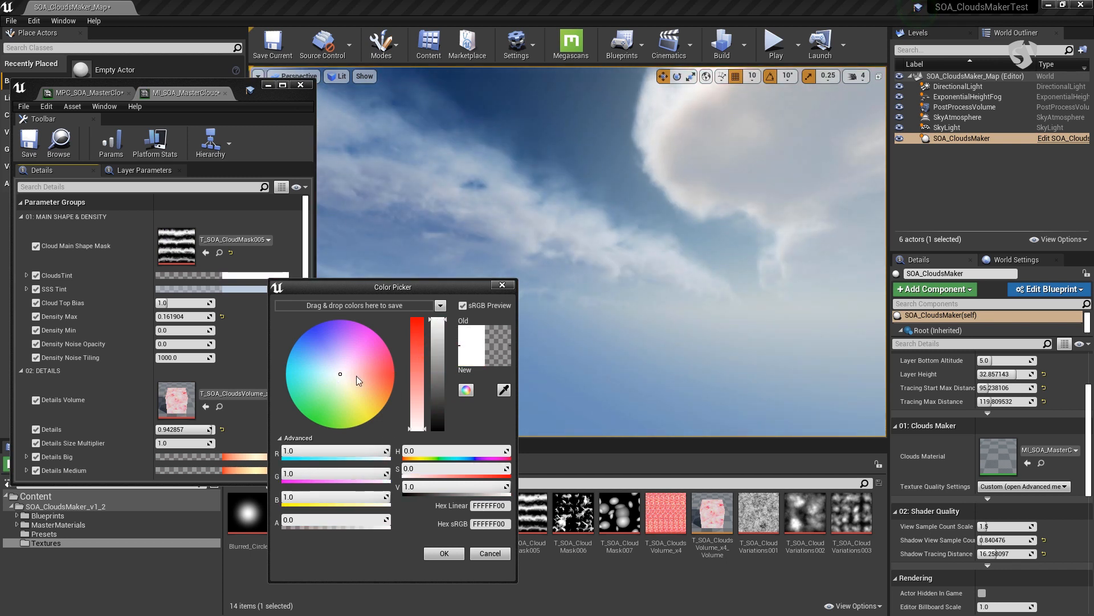
left_click(363, 389)
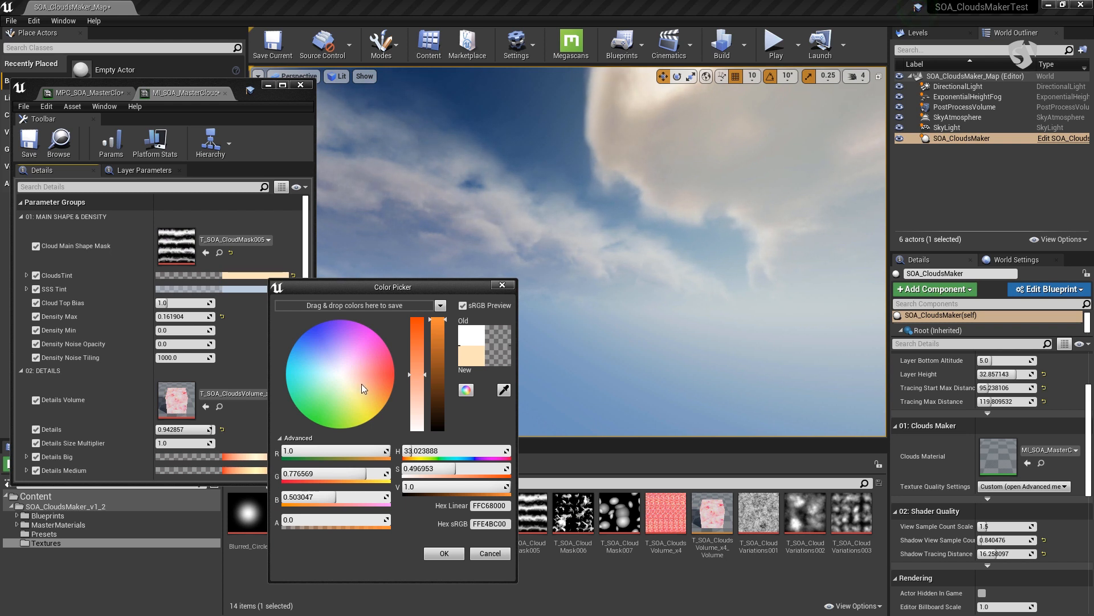
left_click(343, 374)
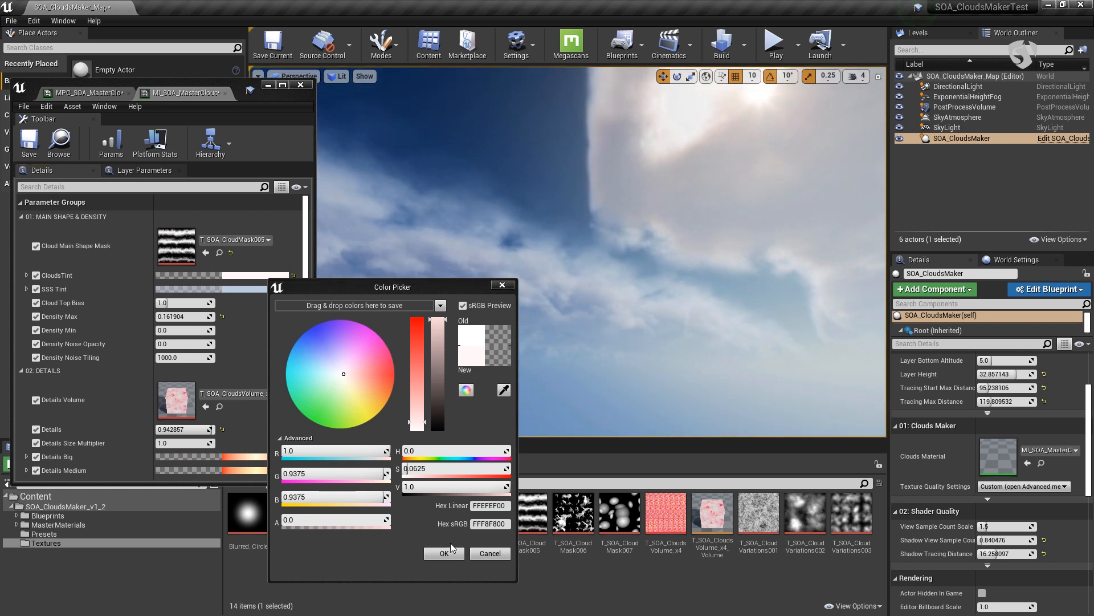
left_click(490, 553)
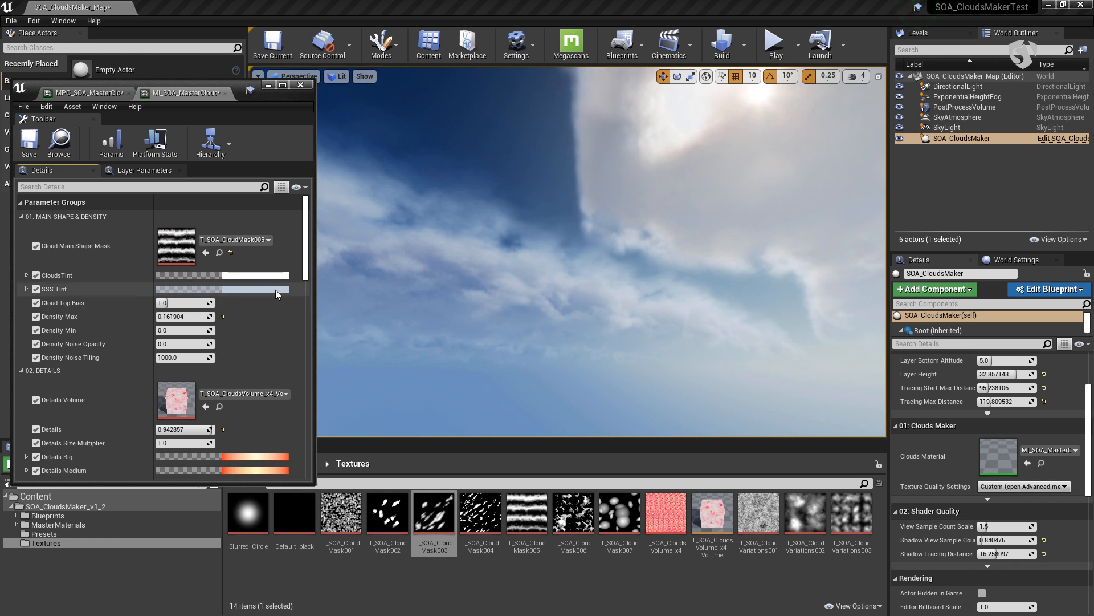
- Set the SSS Tint to a pale blue with hue 210, saturation about 0.19 and value about 0.83
left_click(274, 288)
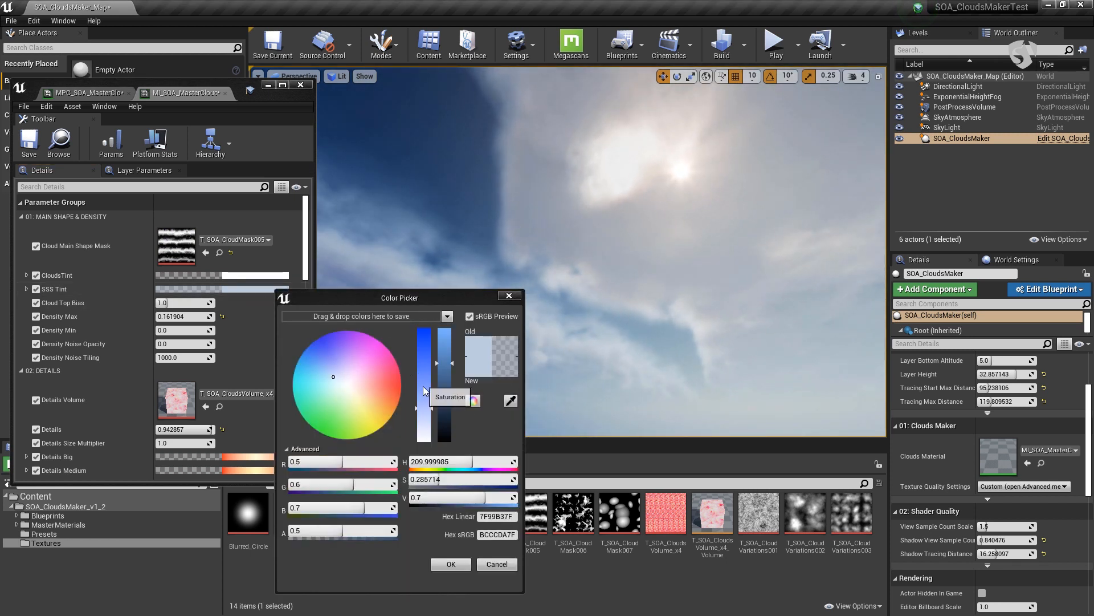
left_click_drag(427, 395, 429, 381)
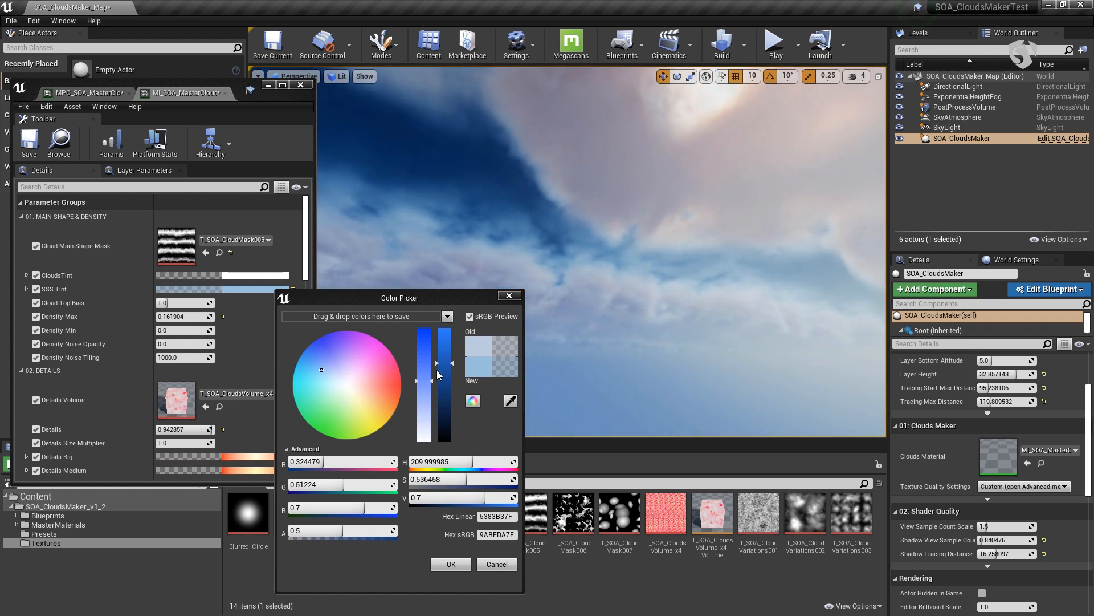
mouse_move(444, 365)
left_mouse_down()
mouse_move(454, 335)
mouse_move(447, 354)
left_mouse_up()
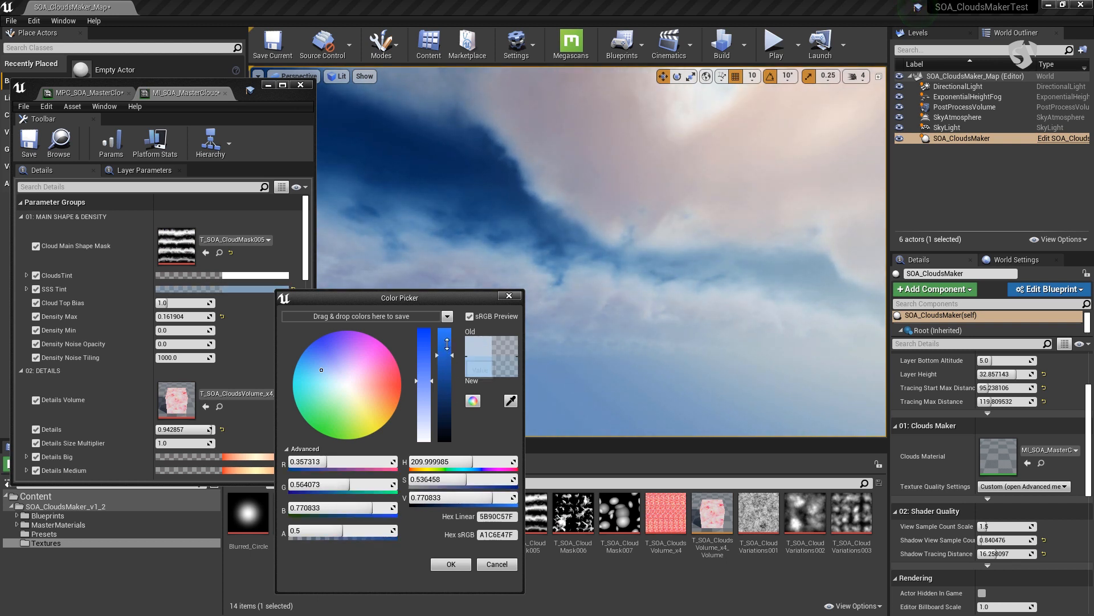
left_click(447, 344)
mouse_move(448, 345)
left_mouse_down()
mouse_move(444, 432)
mouse_move(450, 357)
left_mouse_up()
left_click(423, 429)
left_click_drag(423, 431, 446, 357)
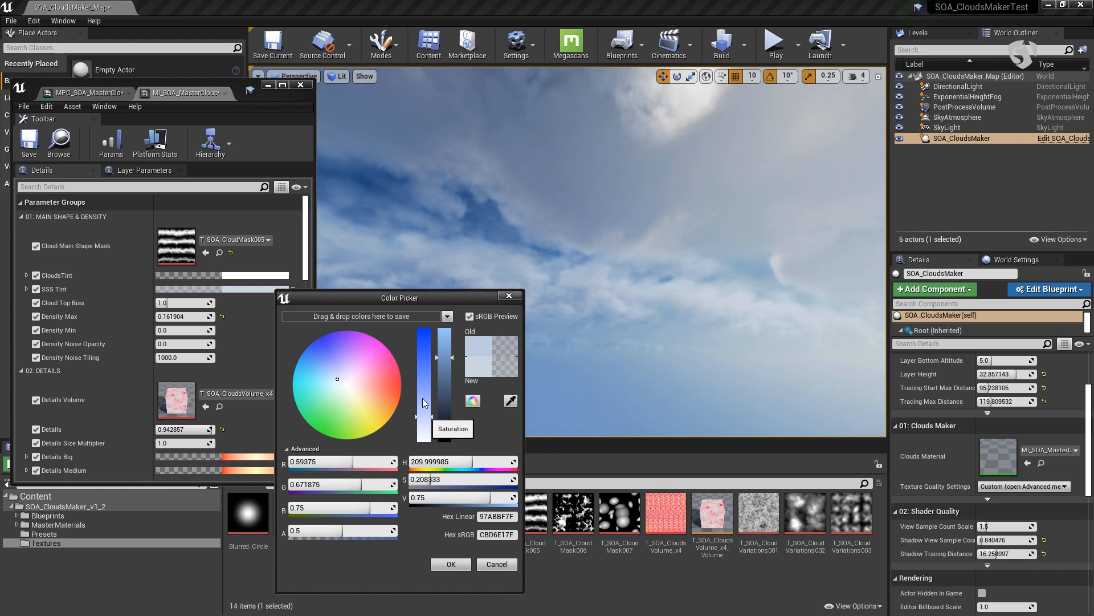
left_click_drag(421, 417, 421, 418)
left_click_drag(446, 357, 449, 347)
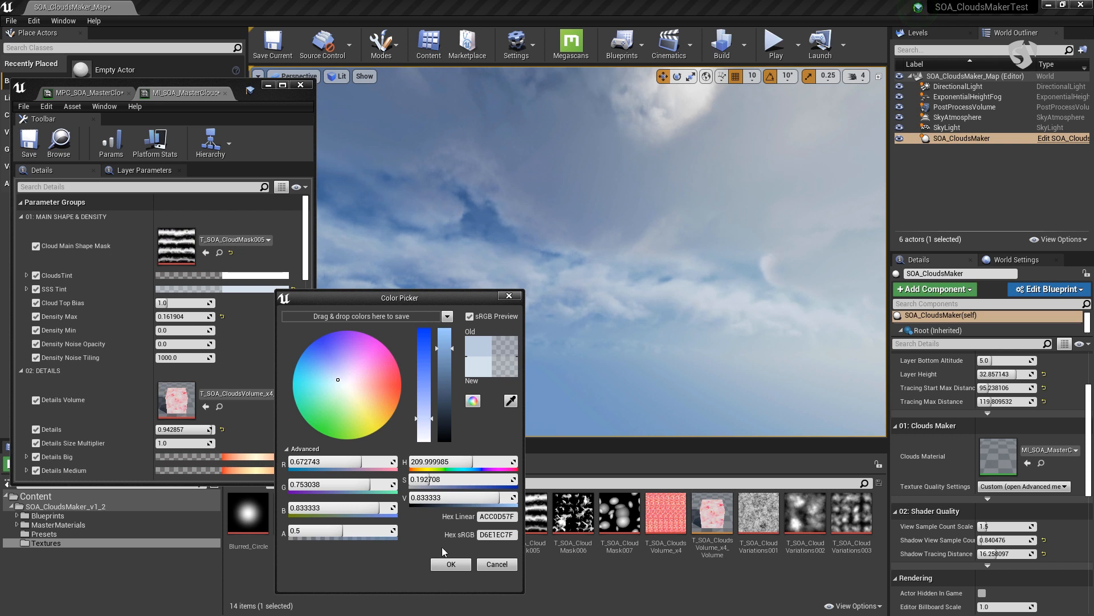
left_click(451, 564)
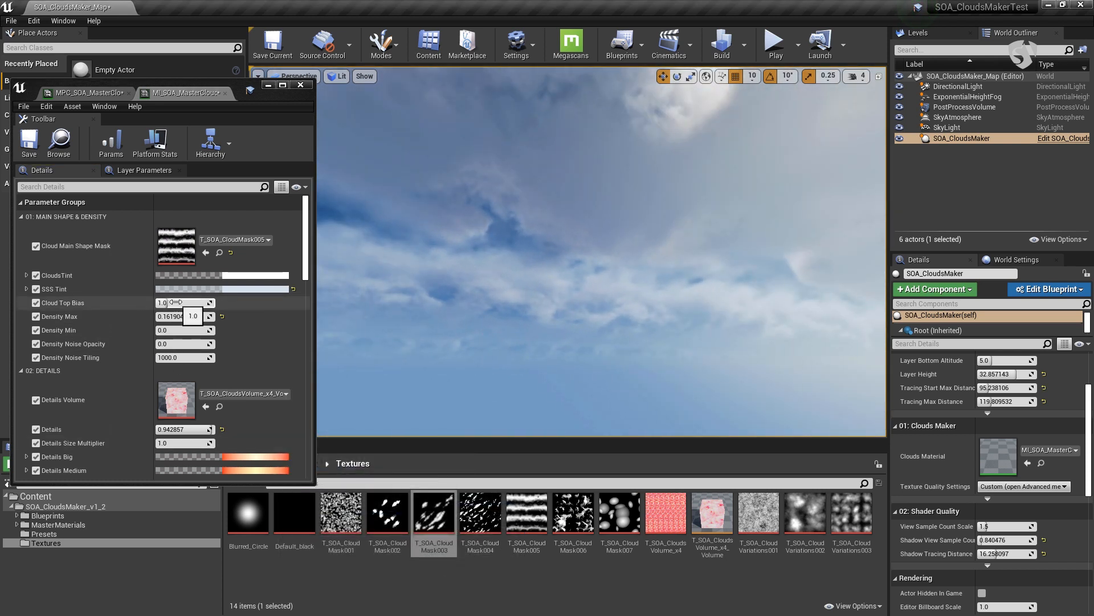
- Set the Cloud Top Bias to about 2.76 in the material instance
mouse_move(180, 302)
left_mouse_down()
mouse_move(205, 303)
mouse_move(180, 302)
left_mouse_up()
right_click_drag(494, 304, 610, 292)
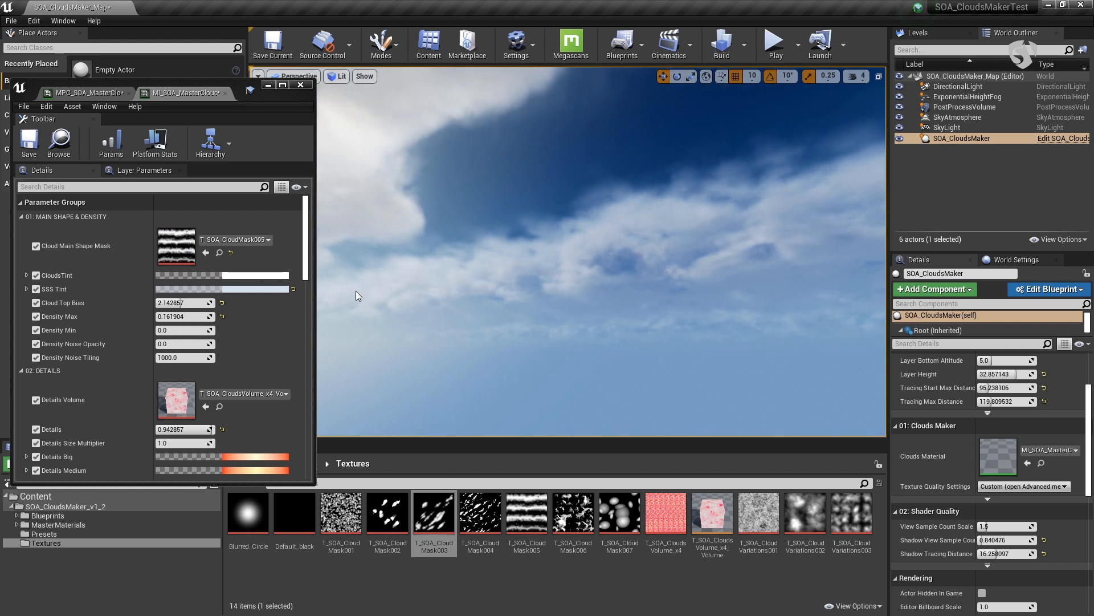
mouse_move(197, 303)
left_mouse_down()
mouse_move(230, 303)
mouse_move(198, 304)
mouse_move(208, 303)
left_mouse_up()
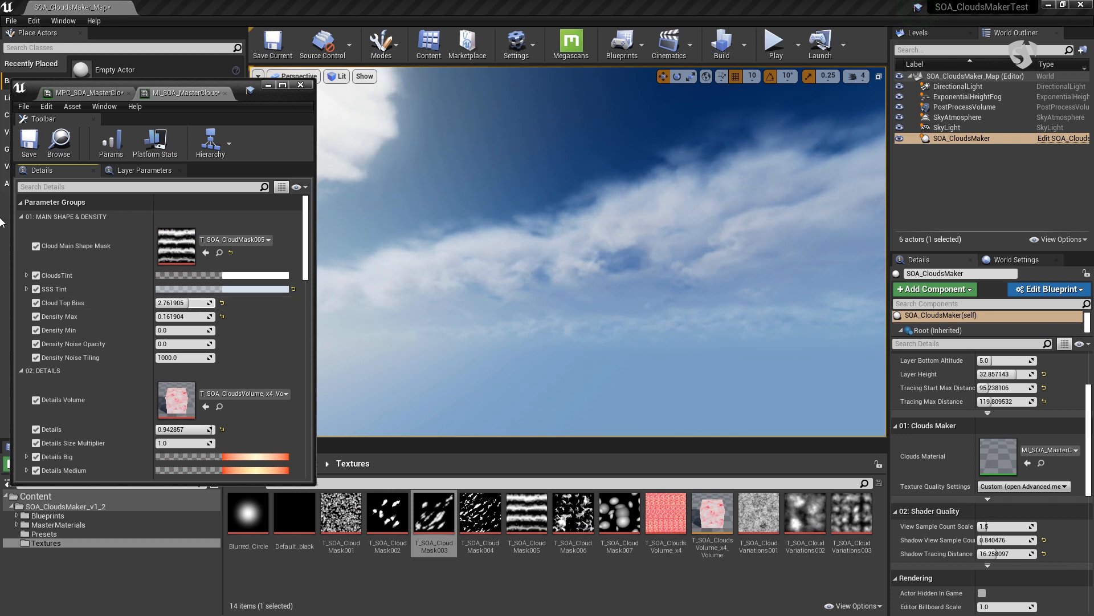
- Set the Density Max in the Main Shape & Density group to about 1.07
scroll(307, 281, "down", 12)
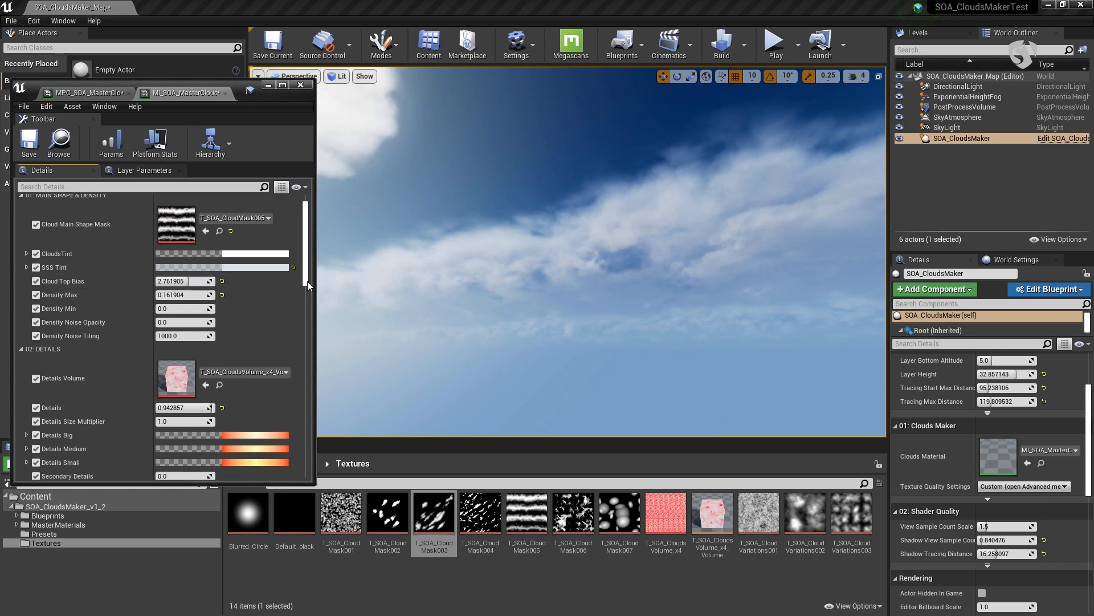
scroll(134, 389, "up", 4)
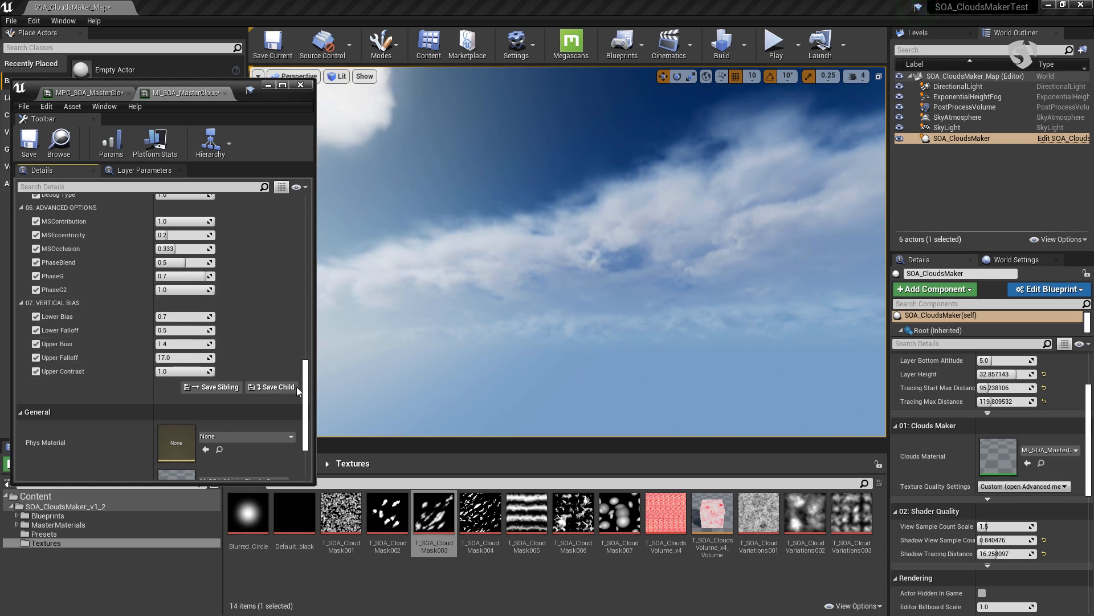
scroll(104, 319, "up", 10)
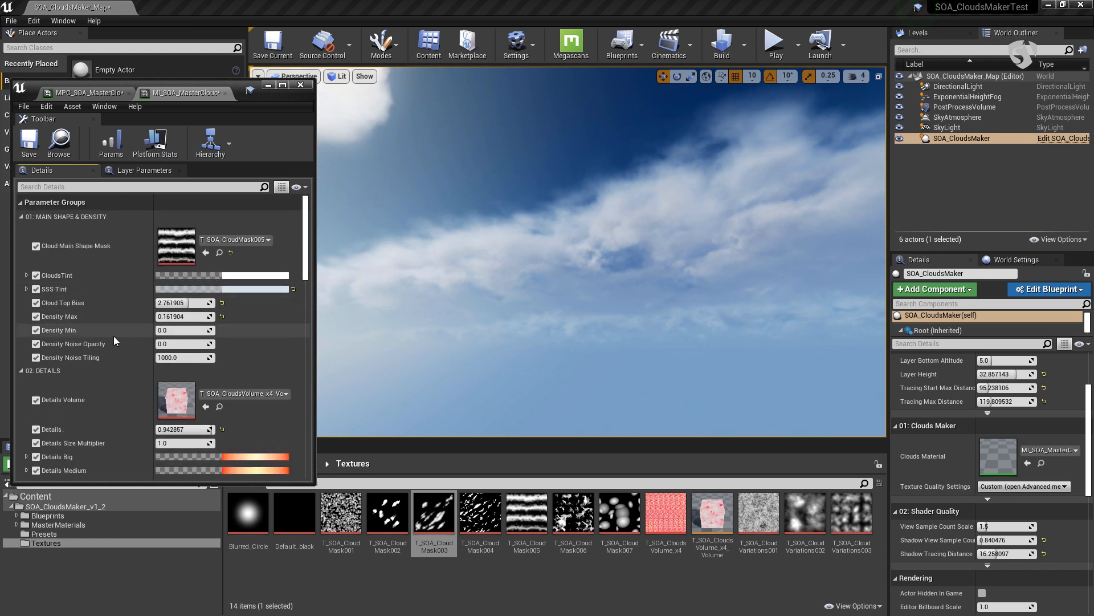
left_click_drag(185, 316, 222, 316)
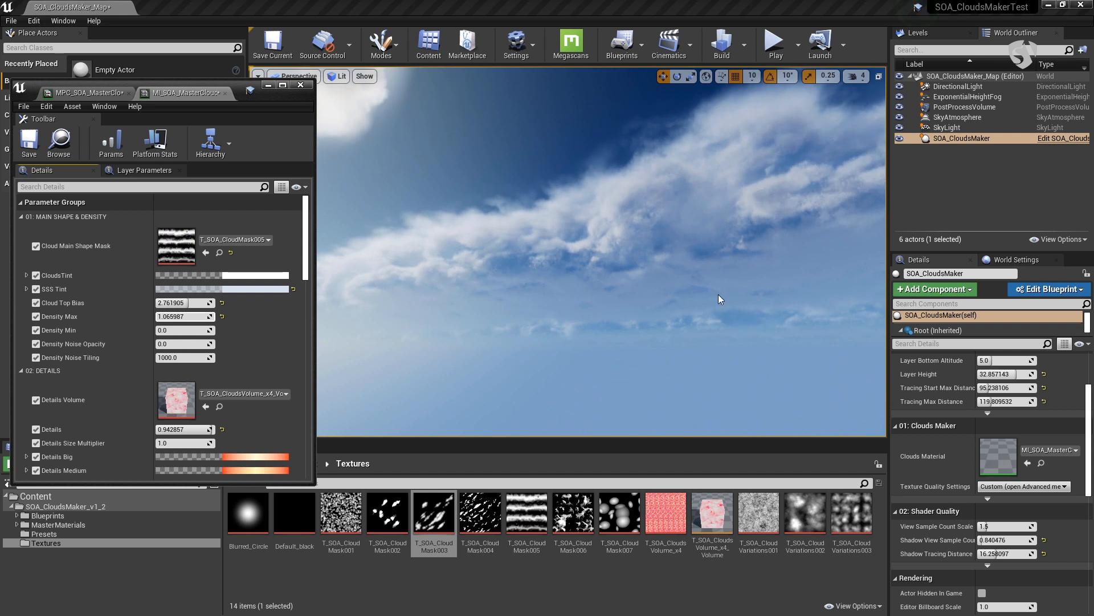
- Set the View Sample Count Scale of the SOA_CloudsMaker actor to about 4.30 and inspect the clouds near the sun
scroll(1026, 445, "down", 3)
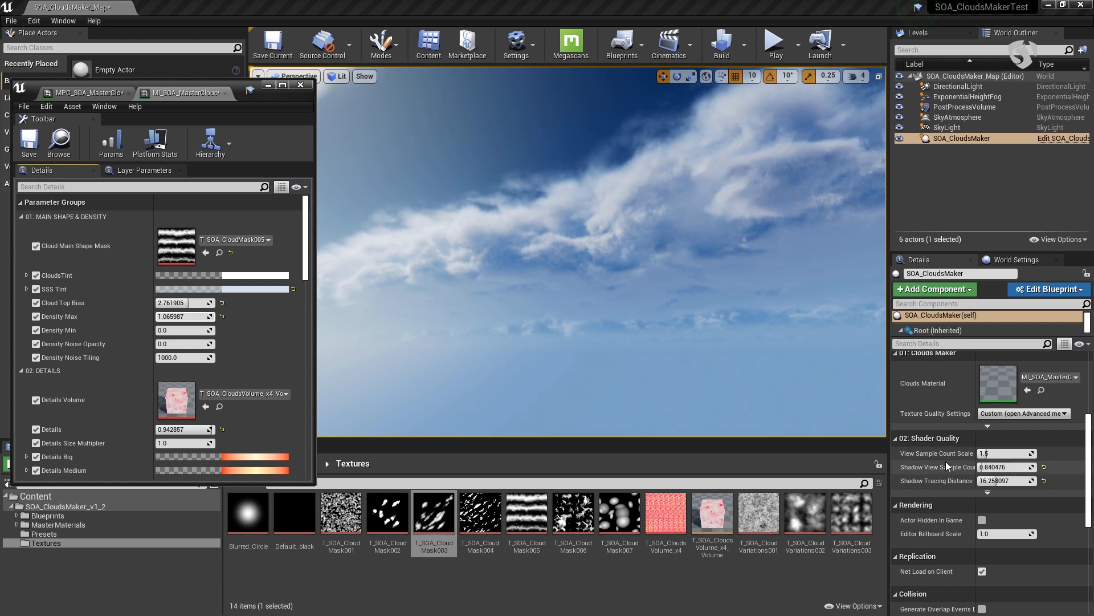
left_click_drag(985, 453, 990, 453)
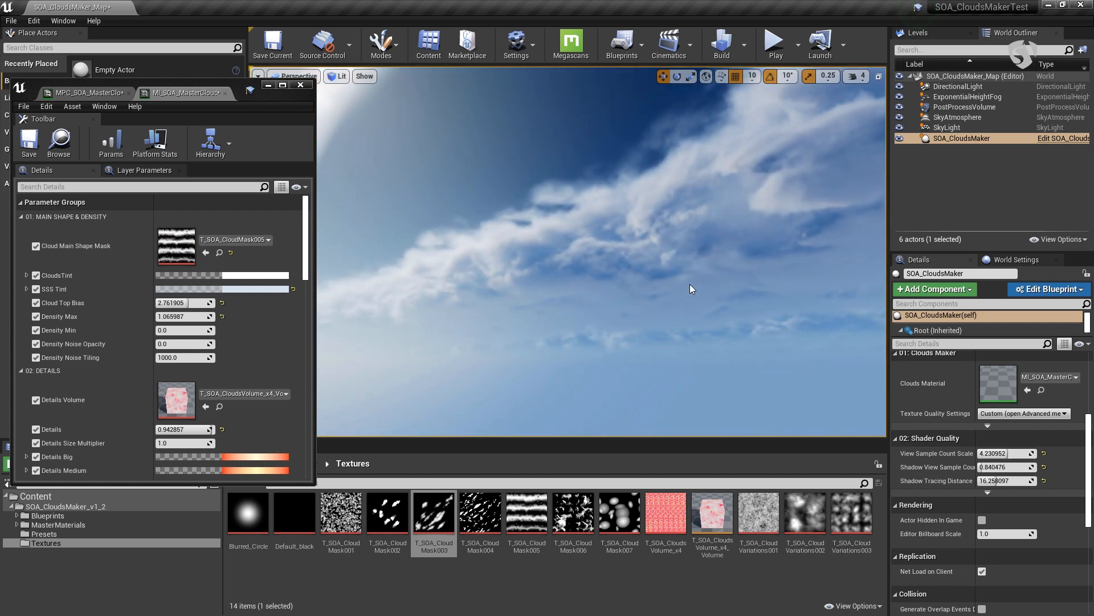
mouse_move(273, 95)
left_mouse_down()
mouse_move(273, 115)
mouse_move(278, 92)
left_mouse_up()
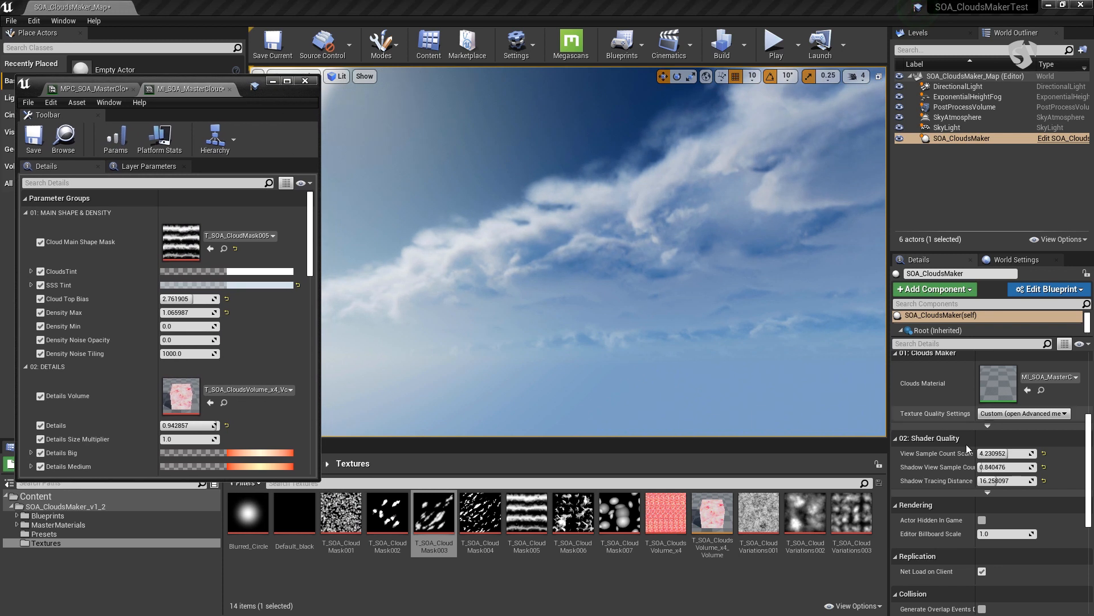
right_click_drag(476, 162, 707, 205)
left_click_drag(1004, 453, 1001, 455)
right_click_drag(747, 317, 736, 323)
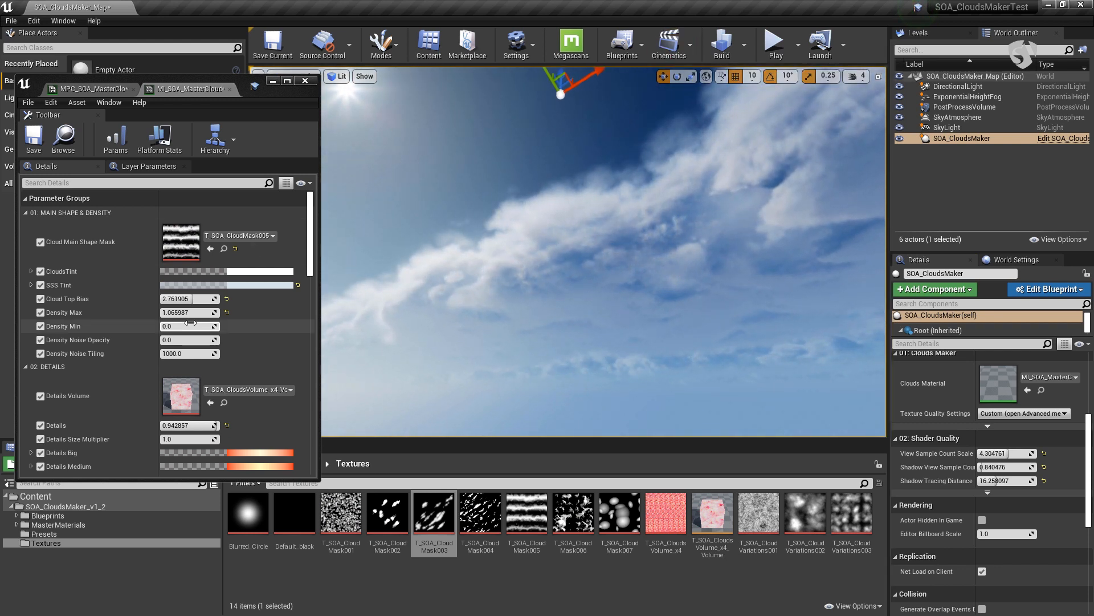
mouse_move(576, 322)
right_mouse_down()
mouse_move(562, 319)
mouse_move(577, 322)
right_mouse_up()
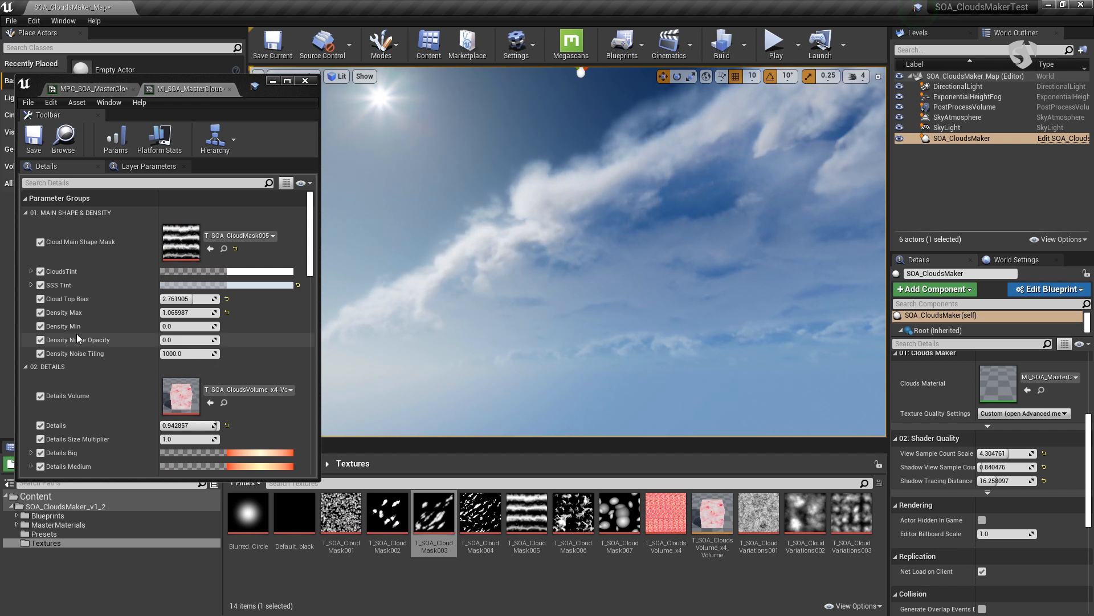
- Set Density Min to about -1.52, Density Noise Opacity to about 6.67 and Density Noise Tiling to about 509 in the material instance
left_click(183, 340)
type("1")
key("Return")
left_click_drag(182, 354, 219, 340)
left_click_drag(513, 299, 501, 297)
mouse_move(669, 268)
right_mouse_down()
mouse_move(636, 272)
mouse_move(639, 258)
mouse_move(671, 250)
right_mouse_up()
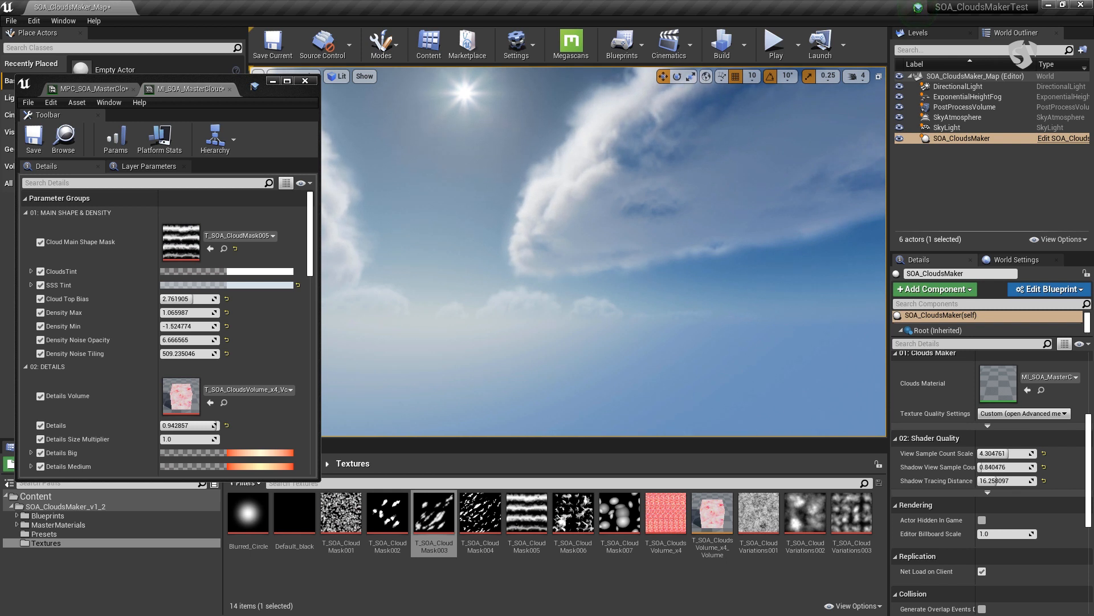
right_click_drag(556, 281, 560, 281)
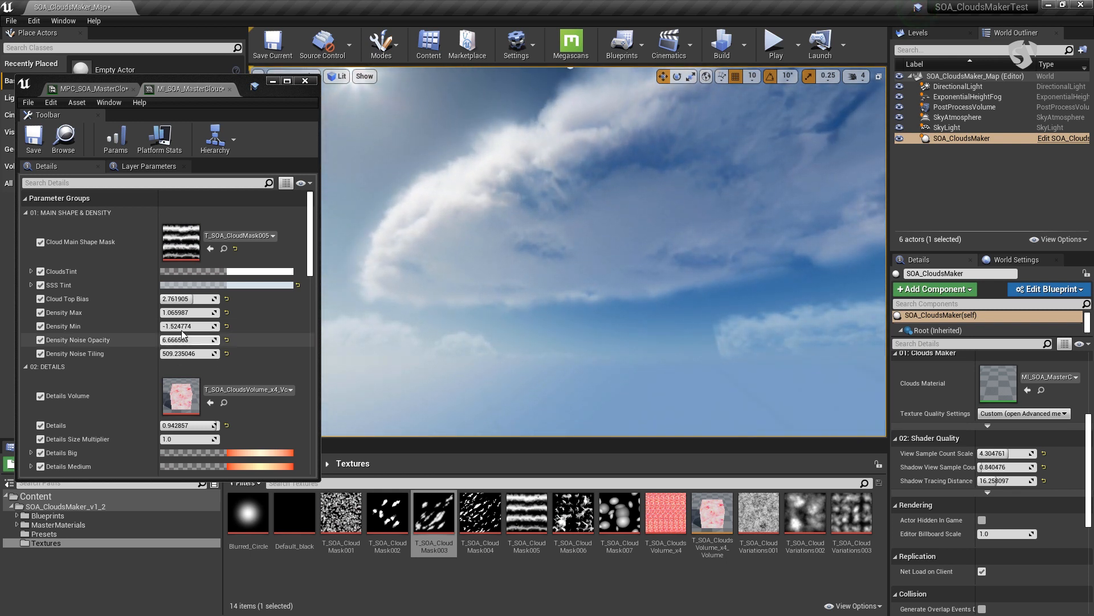
right_click_drag(441, 299, 423, 347)
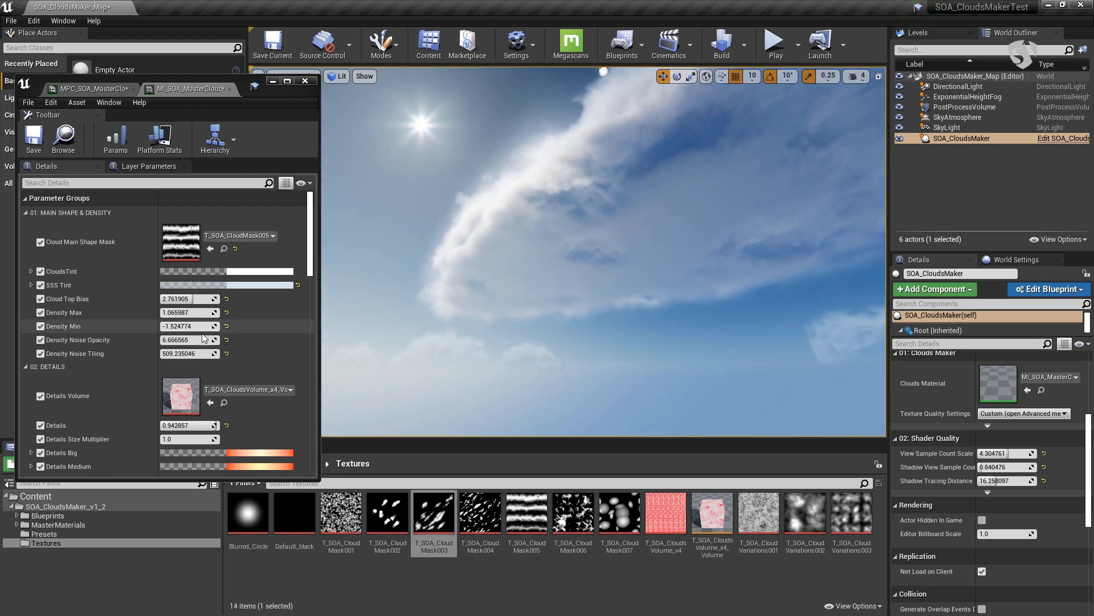
- Set Density Noise Tiling to about 1061.5 and Density Noise Opacity to about 3.86
mouse_move(188, 353)
left_mouse_down()
mouse_move(222, 353)
mouse_move(162, 353)
mouse_move(220, 353)
left_mouse_up()
left_click_drag(188, 353, 194, 353)
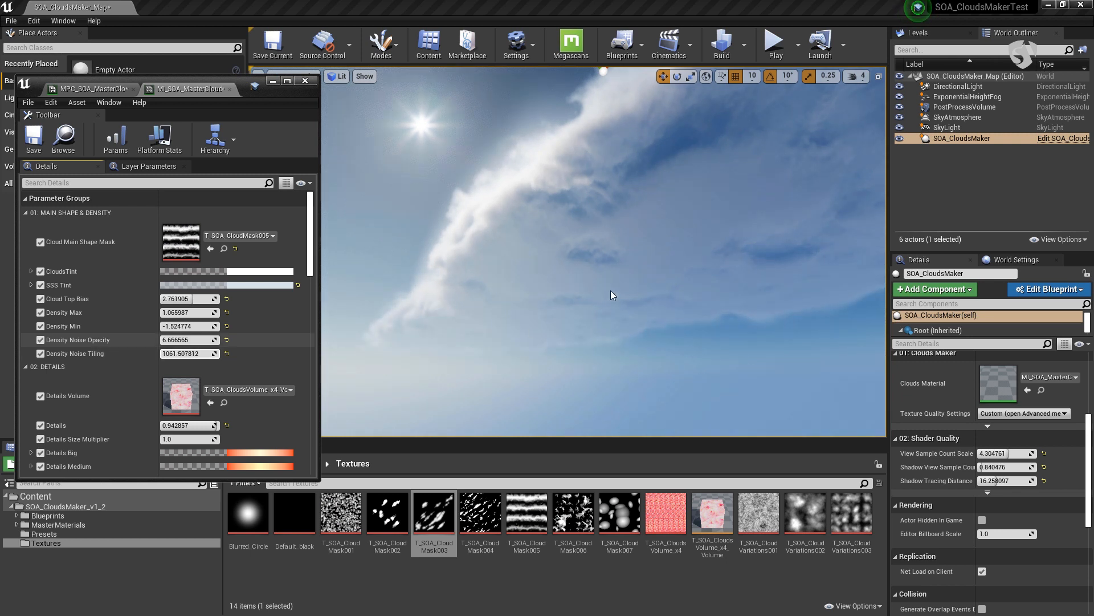
mouse_move(611, 296)
right_mouse_down()
mouse_move(593, 281)
mouse_move(621, 305)
right_mouse_up()
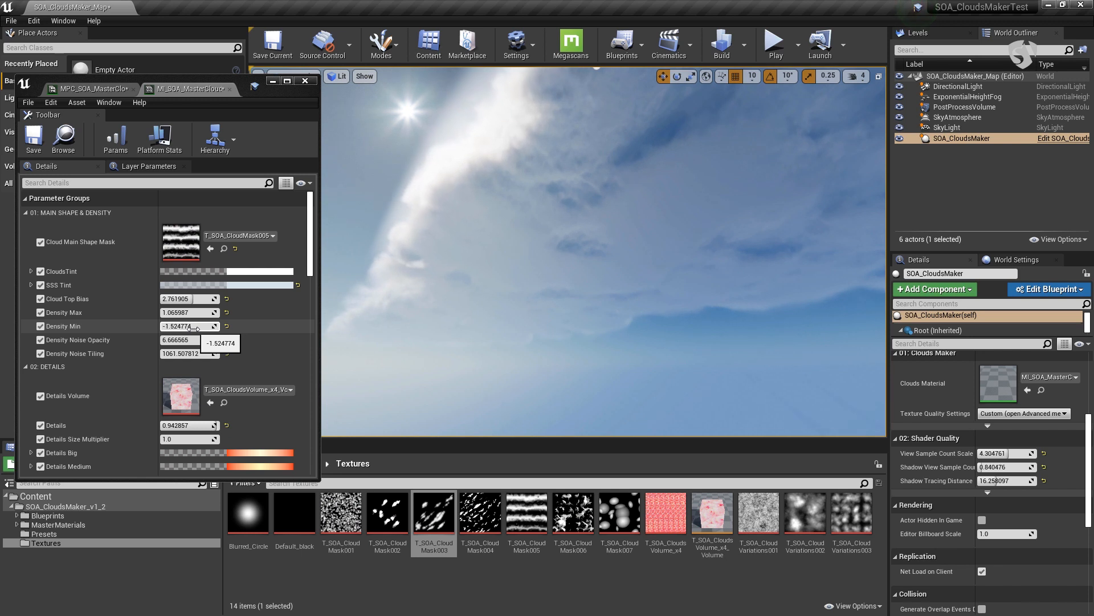
left_click_drag(197, 342, 171, 342)
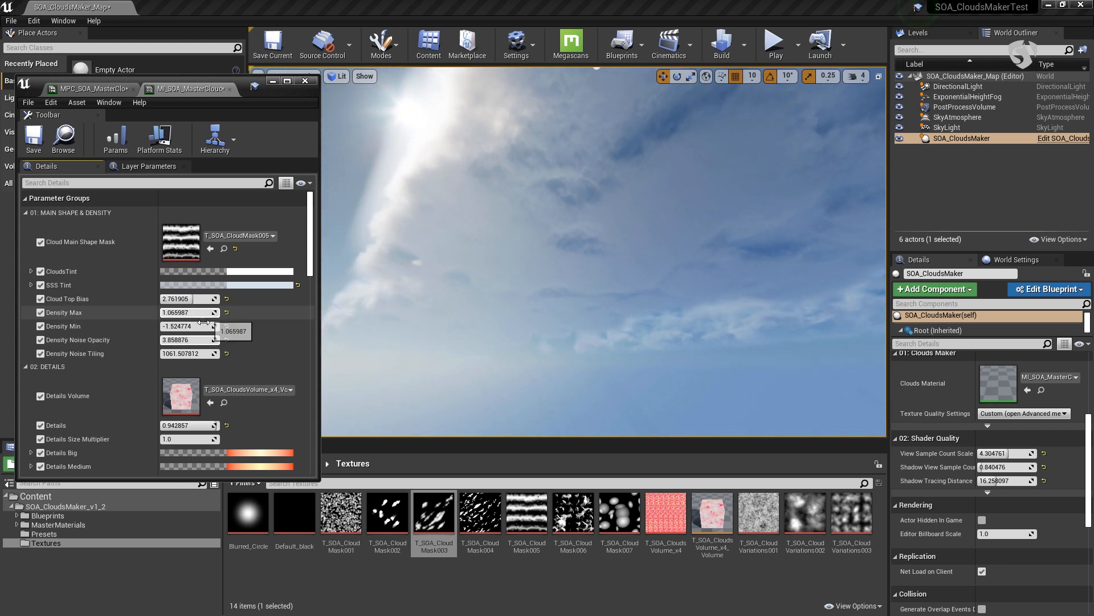
- Open the Details Volume texture T_SOA_CloudsVolume_x4_Volume from the Details group and maximize its editor window
scroll(218, 294, "down", 4)
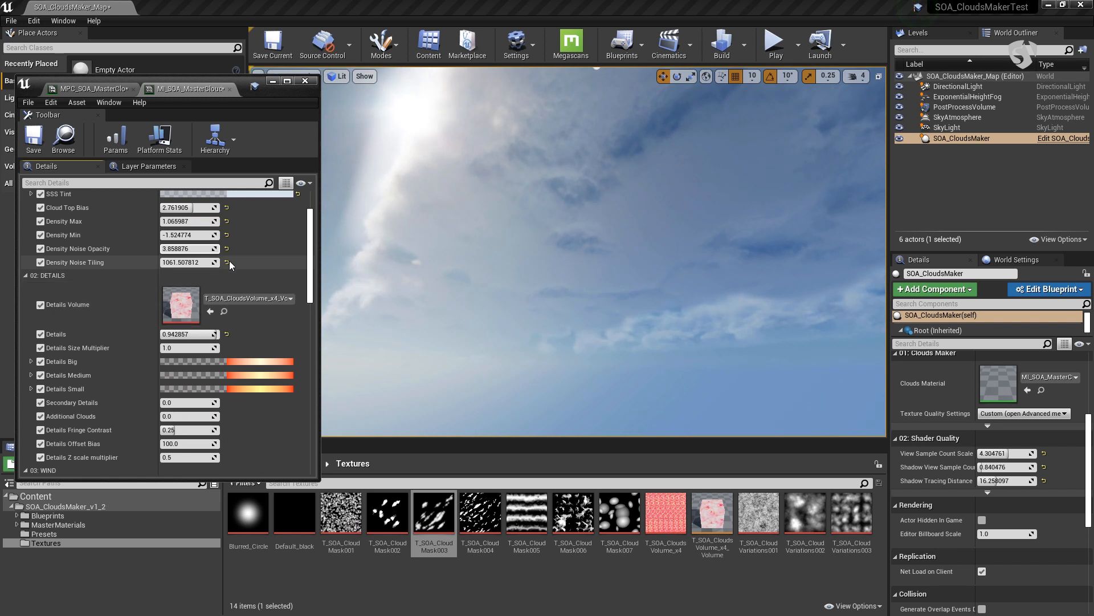
mouse_move(383, 350)
right_mouse_down()
mouse_move(347, 371)
mouse_move(384, 349)
right_mouse_up()
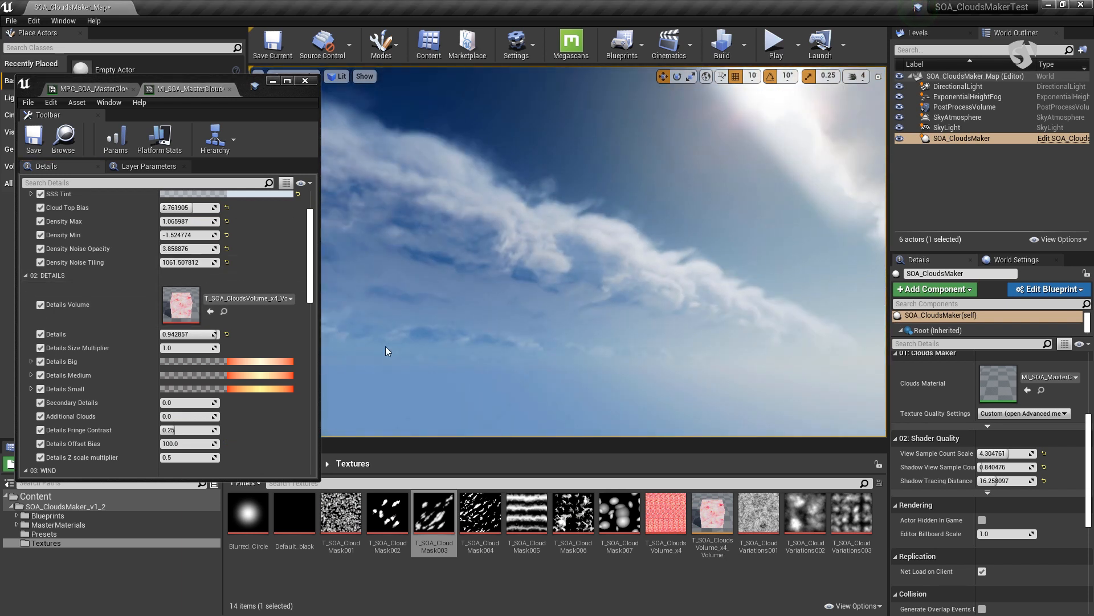
scroll(188, 329, "down", 1)
scroll(189, 328, "up", 6)
scroll(205, 388, "down", 4)
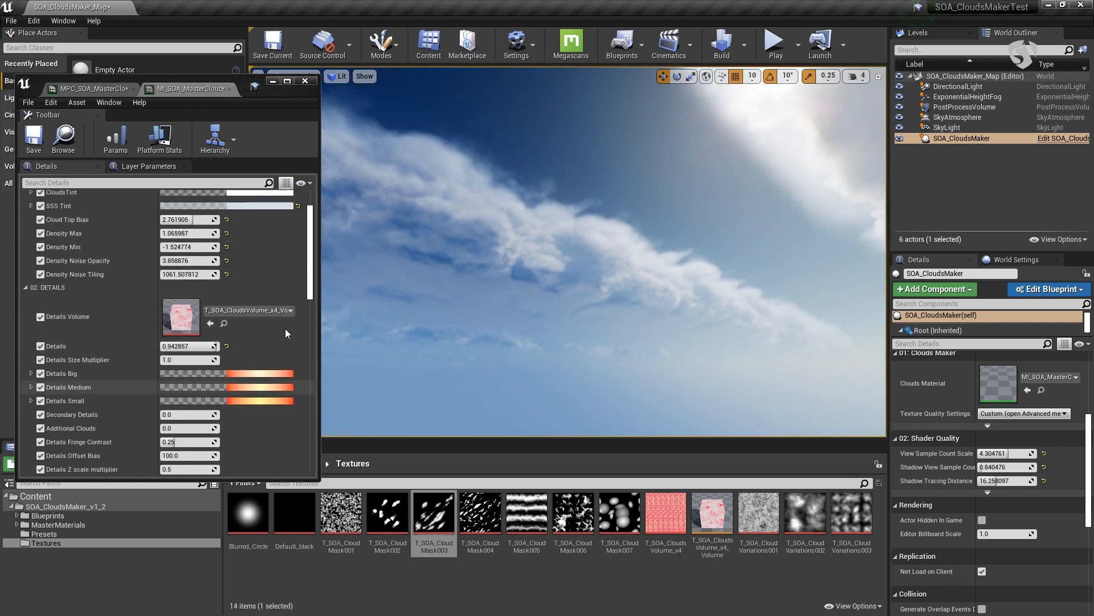
double_click(183, 319)
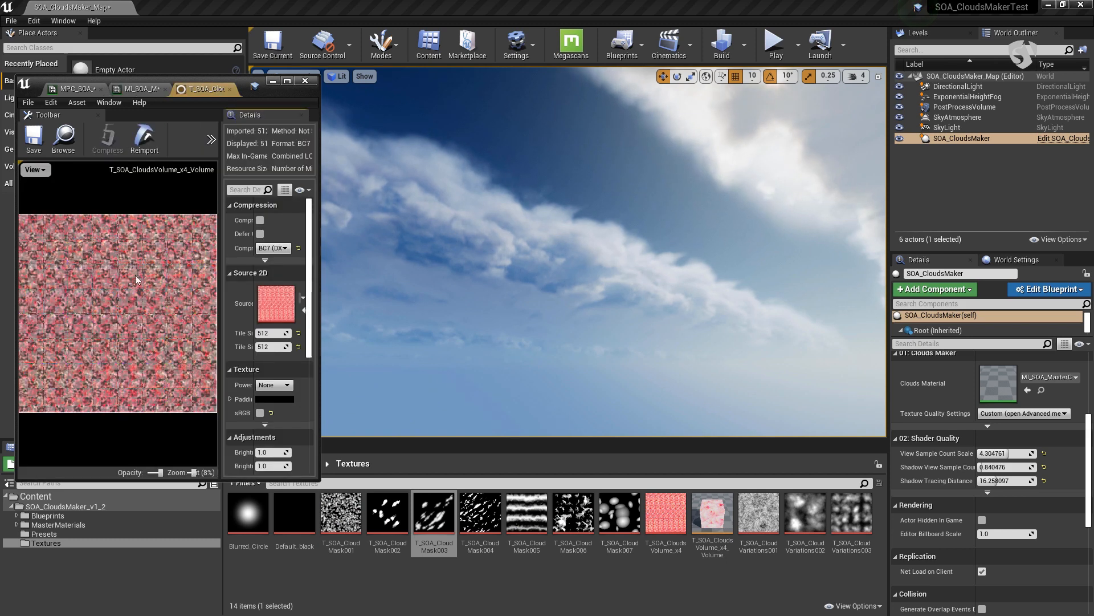
left_click(285, 83)
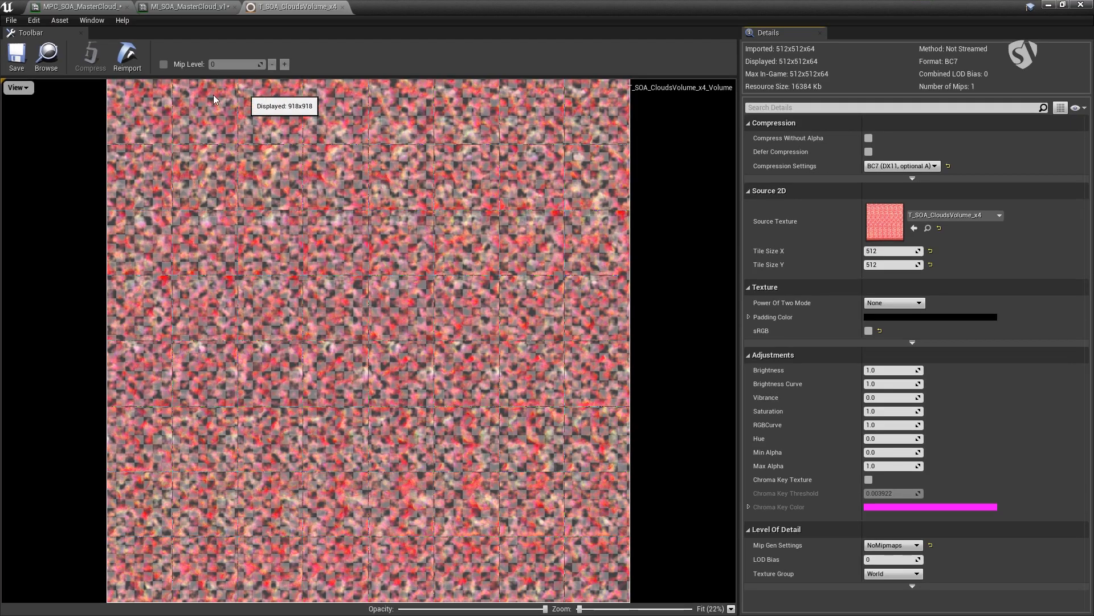
- Isolate the red channel of the volume texture by hiding its alpha, blue and green channels
left_click(24, 85)
left_click(8, 149)
left_click(8, 136)
left_click(8, 123)
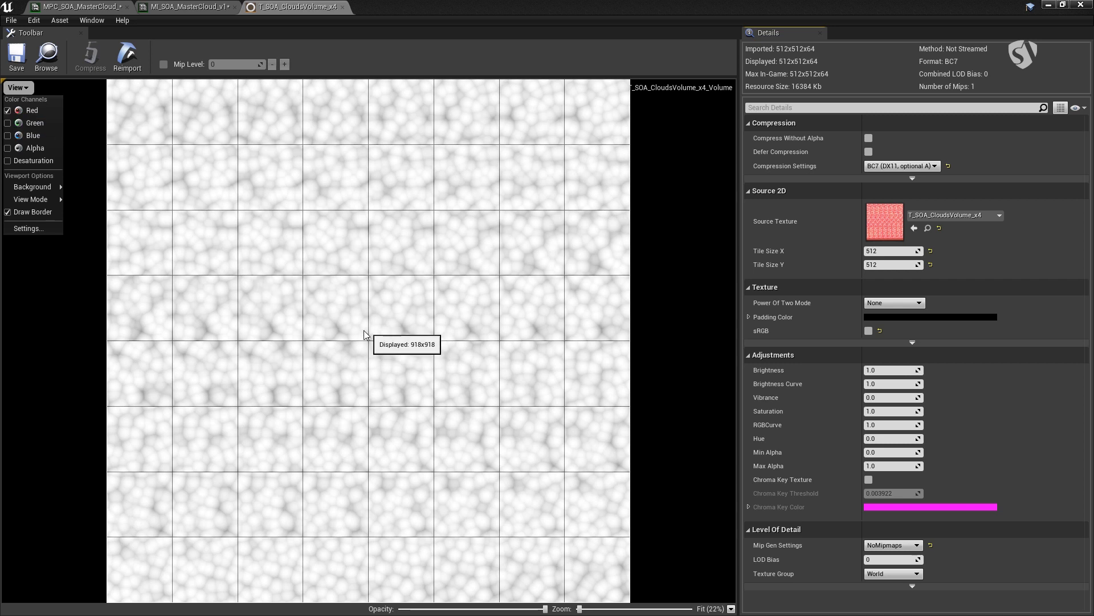
- View the texture's green, blue and alpha channels one at a time, and bring back the combined red, green and blue display
left_click(7, 122)
left_click(7, 110)
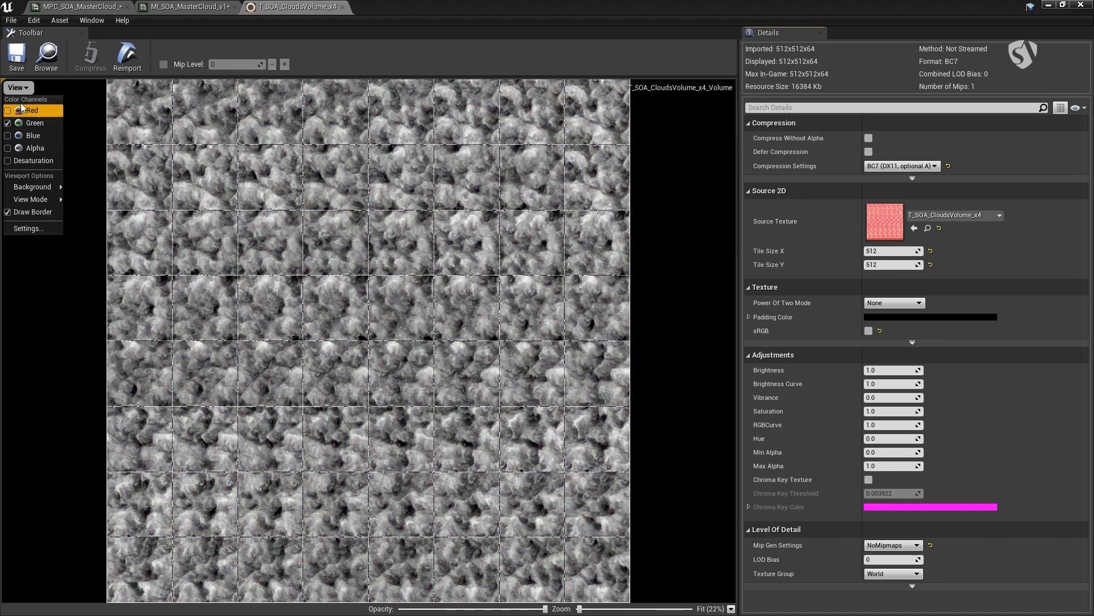
left_click(7, 123)
left_click(8, 135)
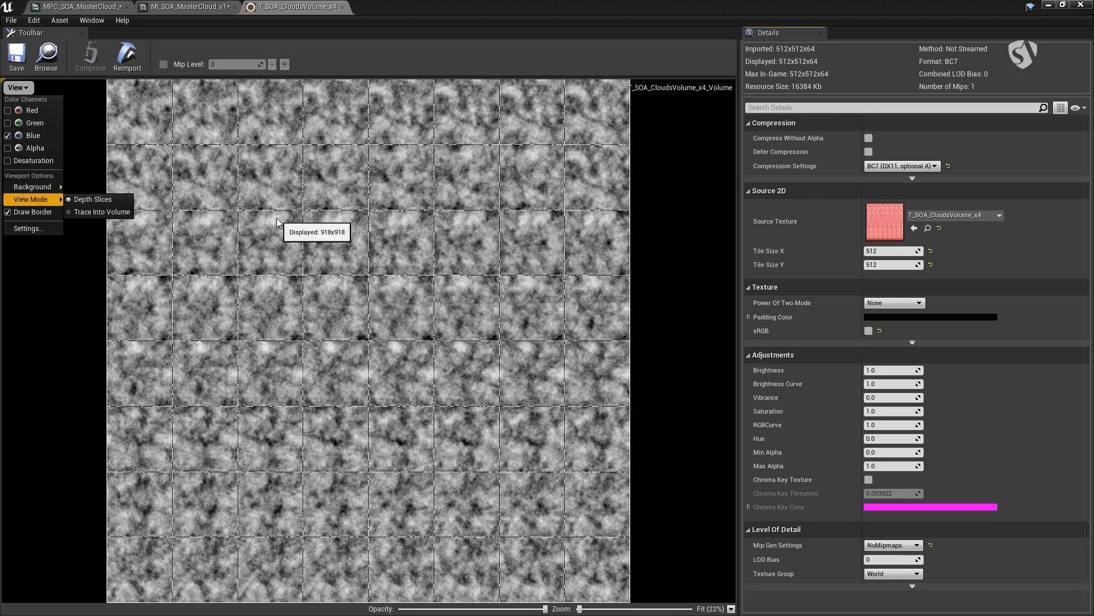
left_click(8, 135)
left_click(8, 147)
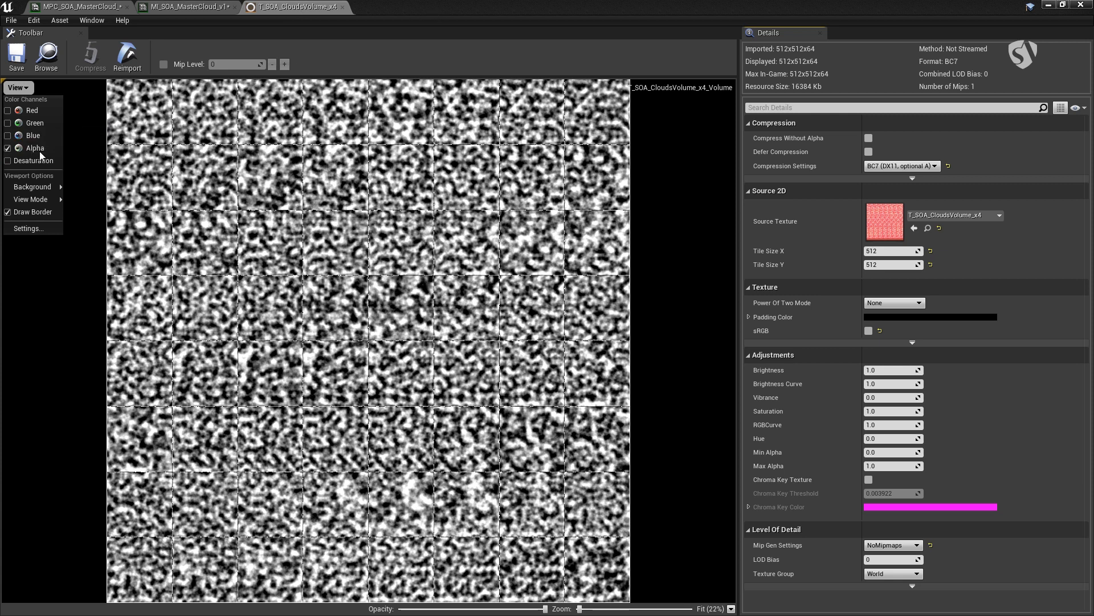
left_click(8, 135)
left_click(7, 136)
left_click(7, 123)
left_click(7, 110)
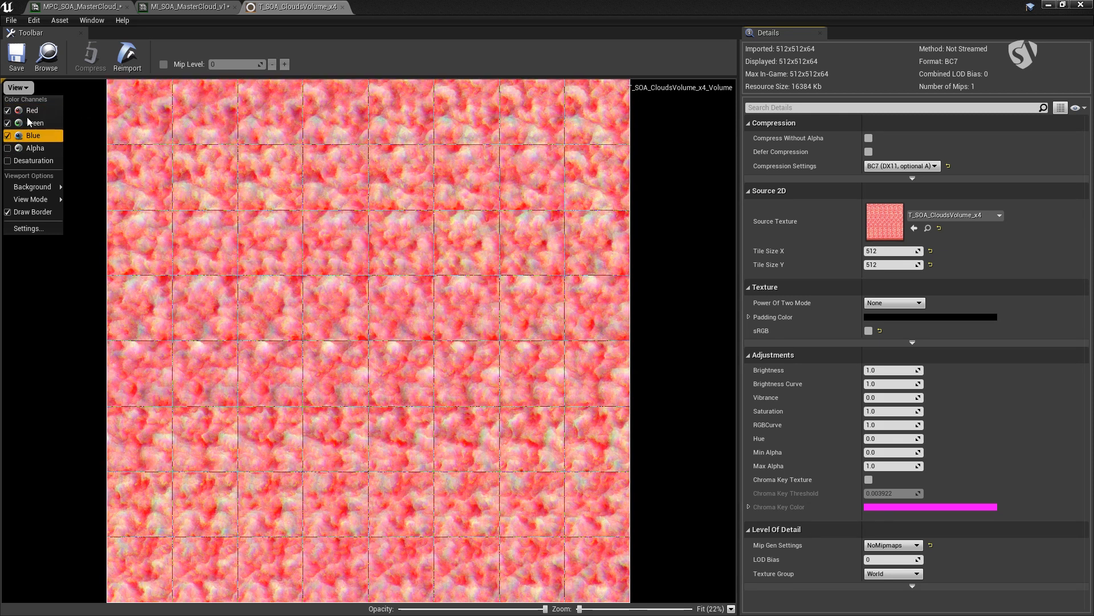
- Close the volume texture and place the material instance window, at its smaller size, beside the clouds in the viewport
left_click(343, 7)
left_click(343, 7)
left_click_drag(339, 11, 758, 125)
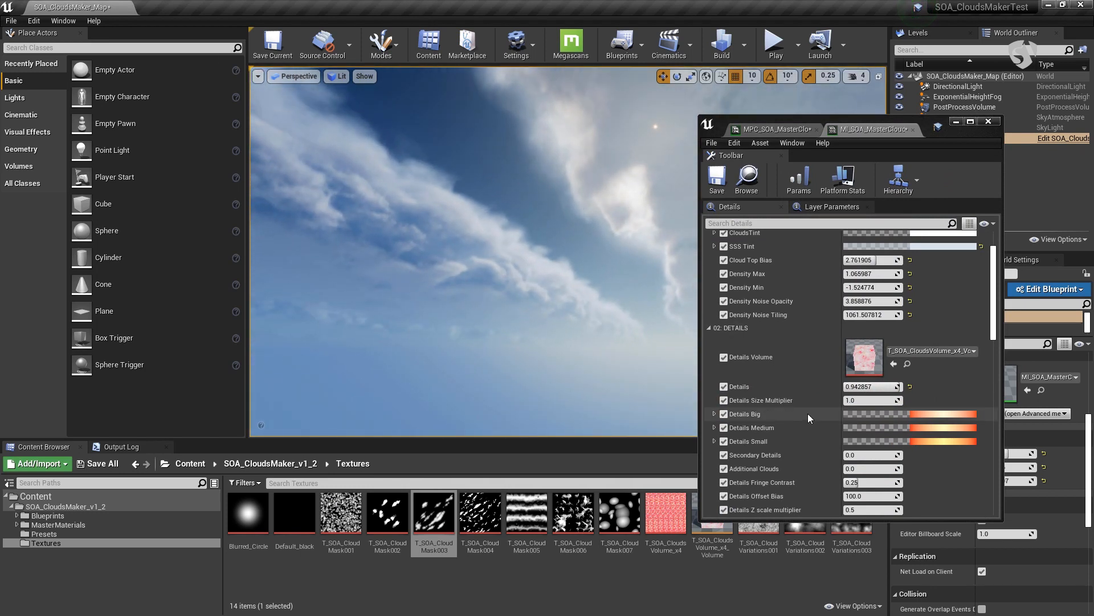
- Compare the clouds with the Details parameter lowered to 0 and raised to 1.0
left_click_drag(897, 386, 838, 387)
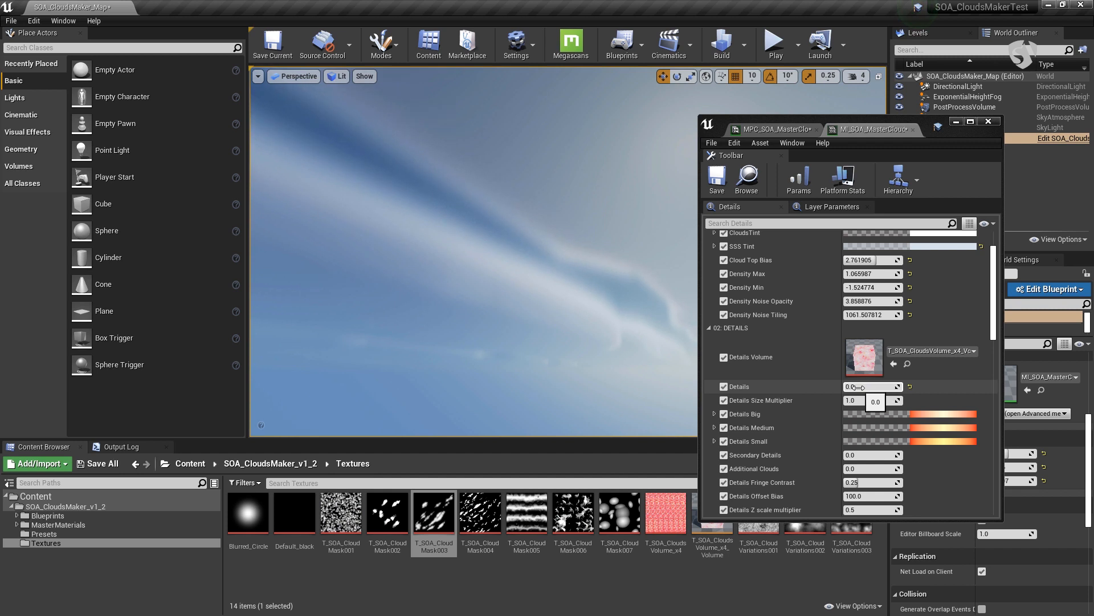
left_click_drag(859, 388, 889, 388)
right_click_drag(633, 354, 758, 351)
right_click_drag(486, 297, 319, 297)
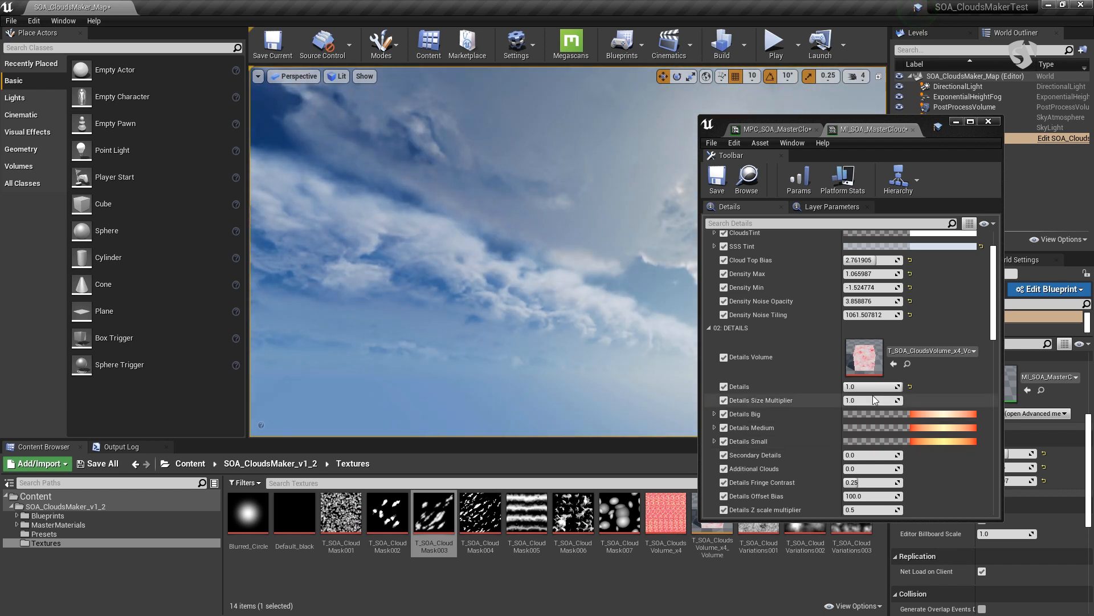
- Try Details at about 0.93 with a Details Size Multiplier of about 1.72 and inspect the clouds
left_click(897, 388)
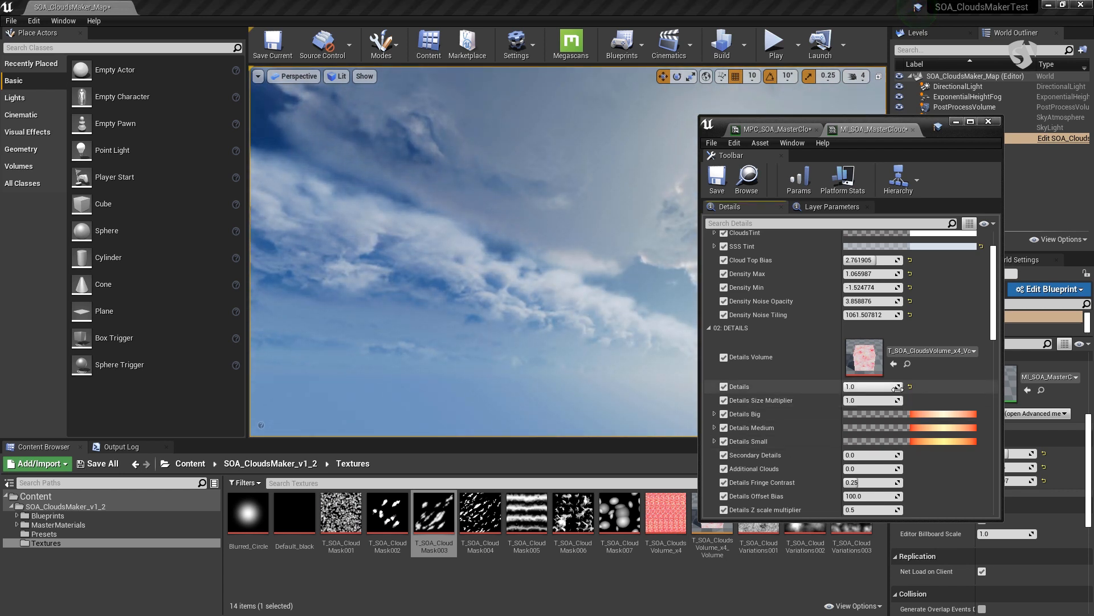
left_click_drag(897, 388, 890, 388)
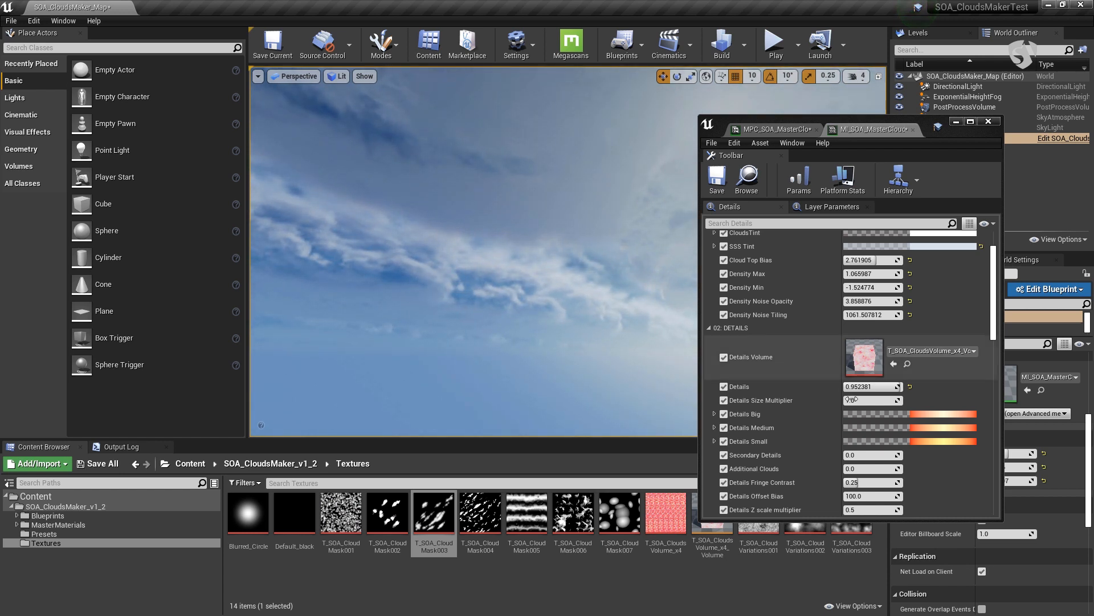
left_click_drag(872, 386, 906, 386)
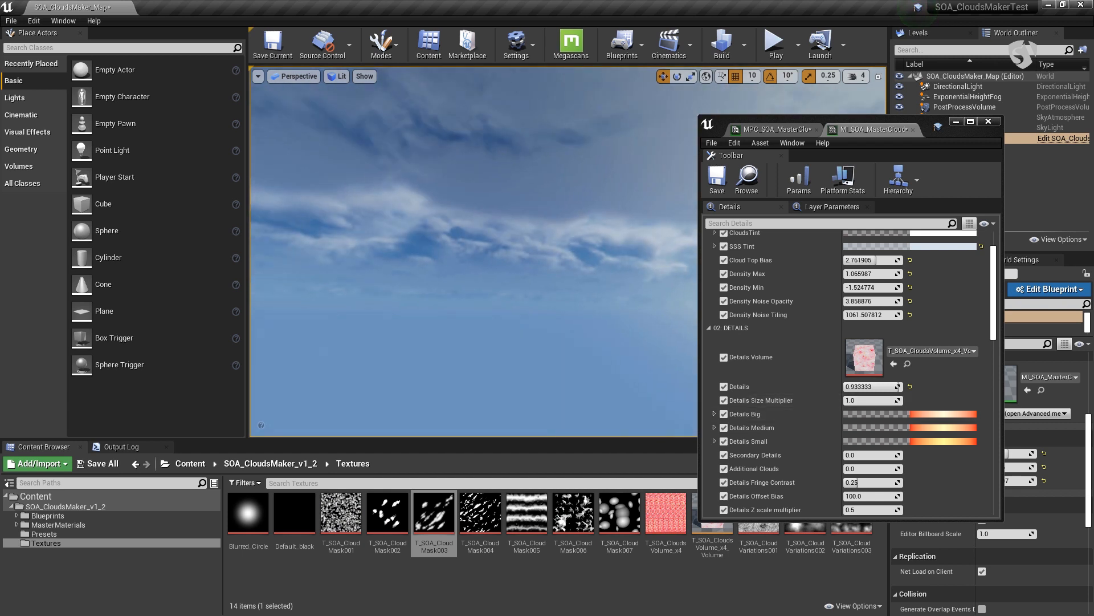
right_click_drag(593, 309, 593, 309)
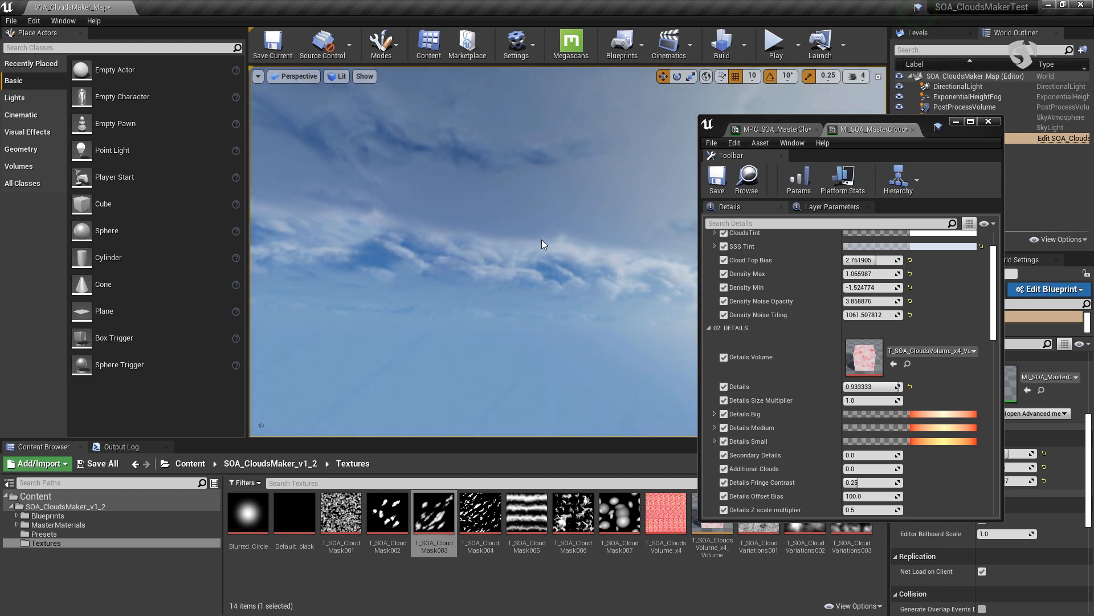
right_click_drag(543, 241, 543, 240)
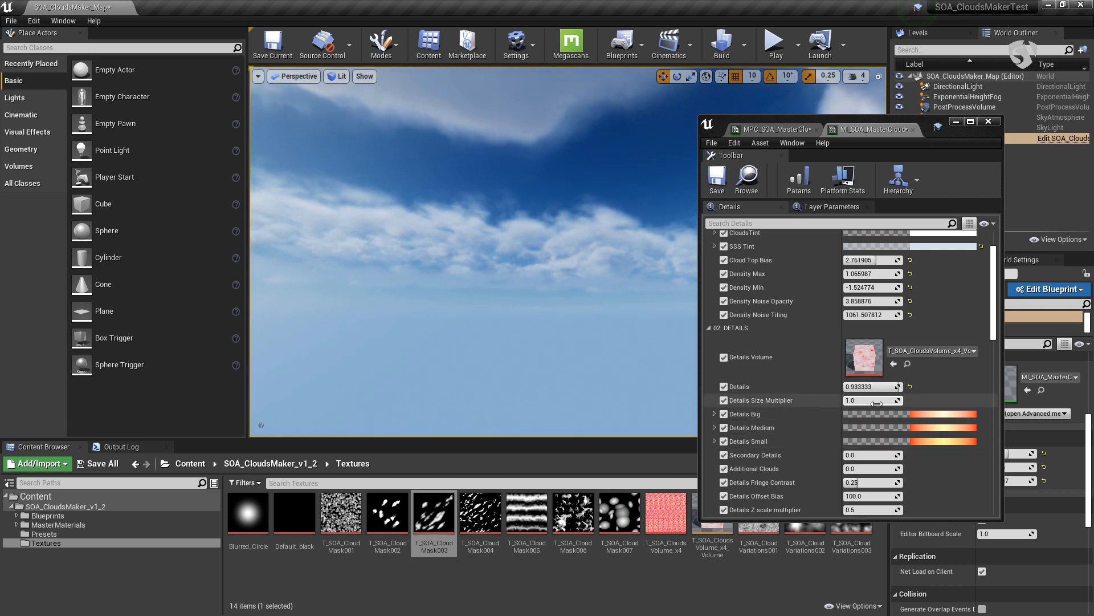
left_click_drag(874, 403, 896, 403)
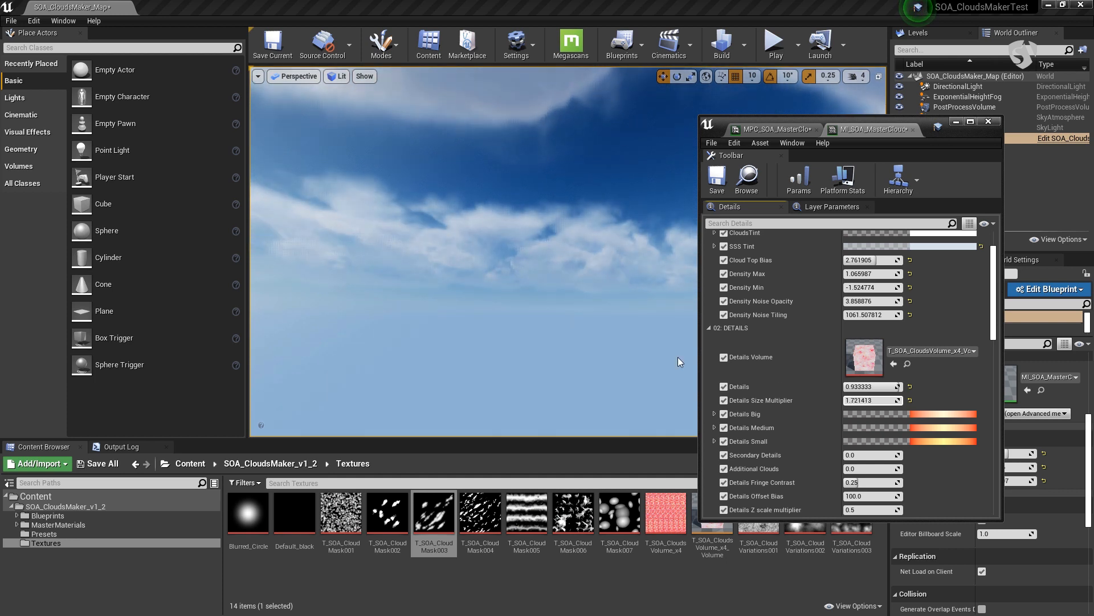
right_click_drag(596, 341, 619, 340)
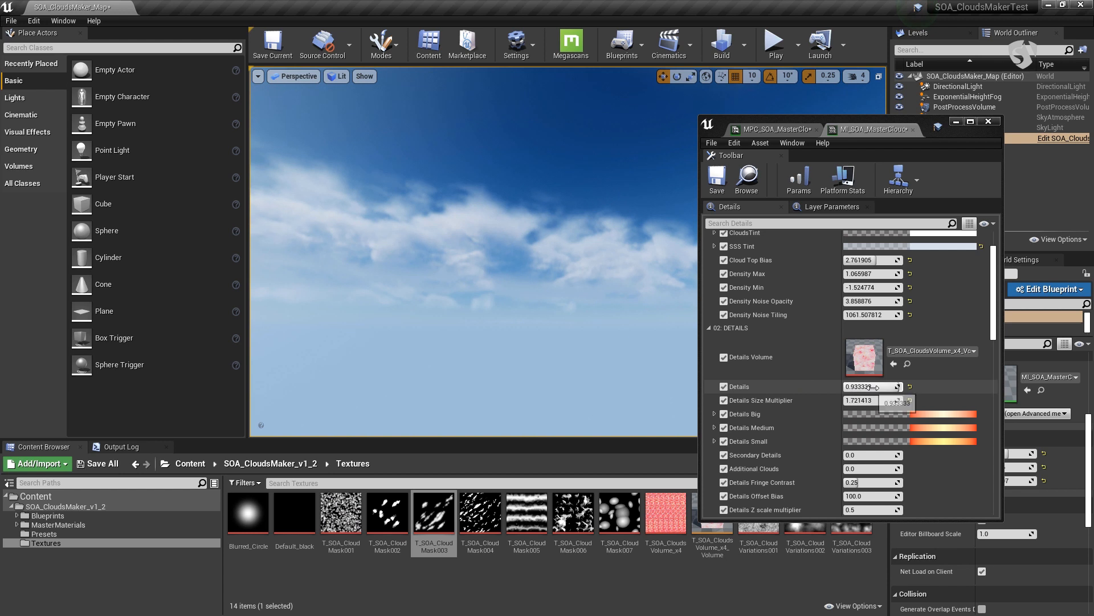
- Set both Details and the Details Size Multiplier to 1.0
left_click_drag(868, 386, 901, 387)
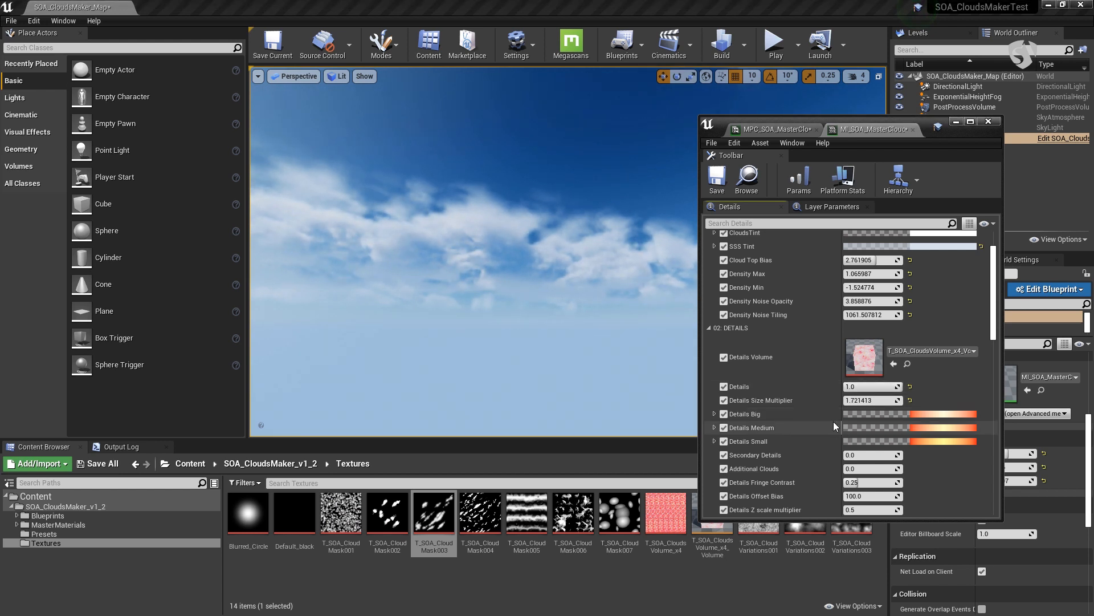
left_click(878, 402)
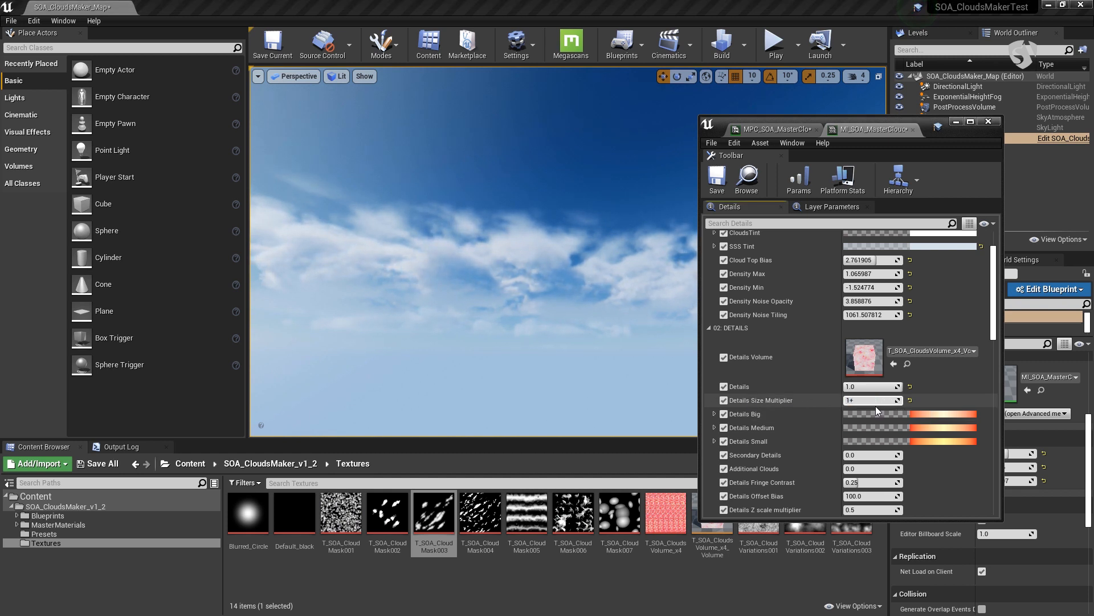
key("Return")
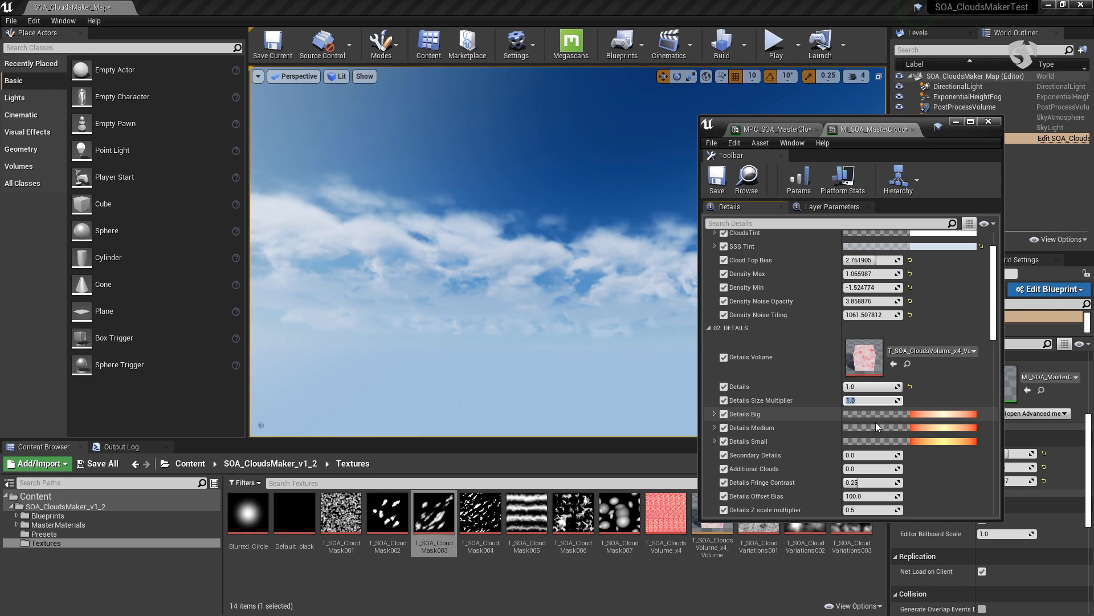
- Set the Amount of both Details Medium and Details Small to 0
left_click(715, 428)
scroll(718, 450, "down", 2)
left_click(715, 442)
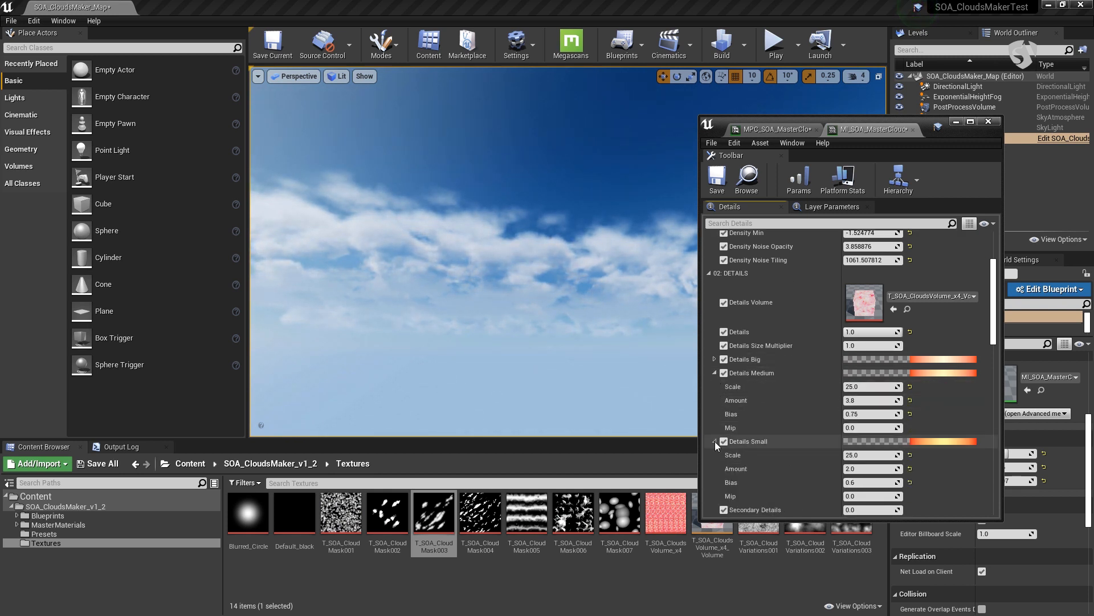
scroll(715, 441, "down", 2)
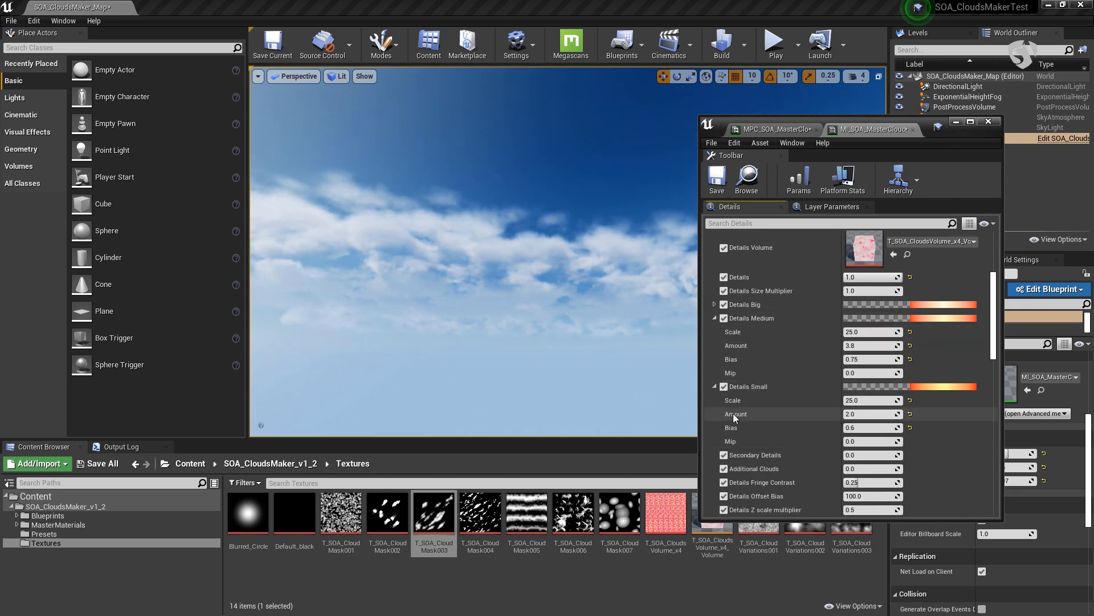
left_click(867, 414)
type("0")
key("Return")
type("0")
key("Return")
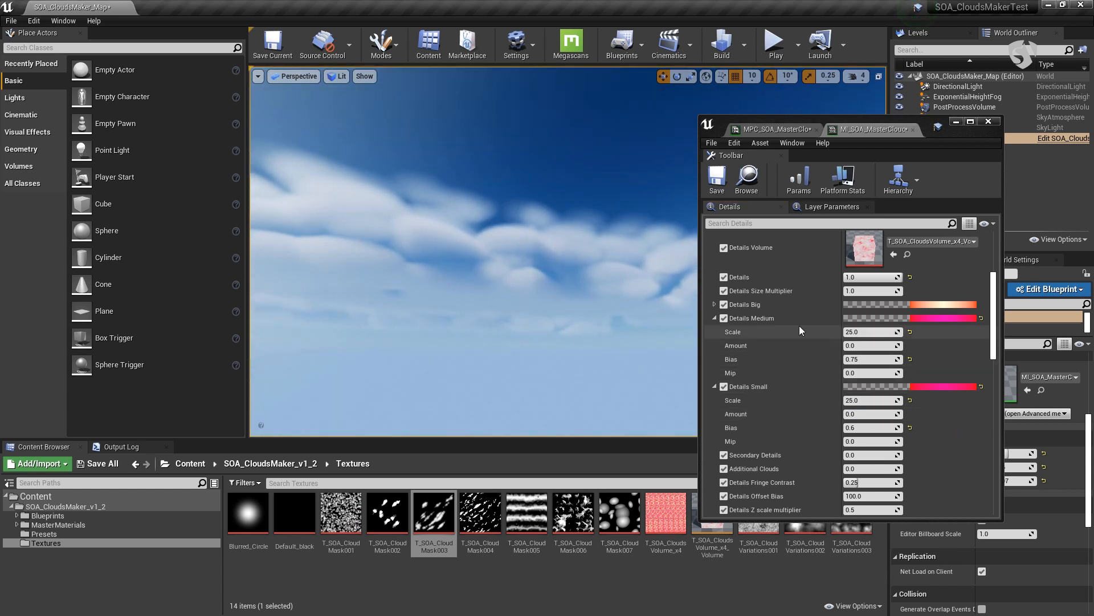
- Set the Details Big Scale to about 58.68 and its Amount to about 10.38
left_click(714, 305)
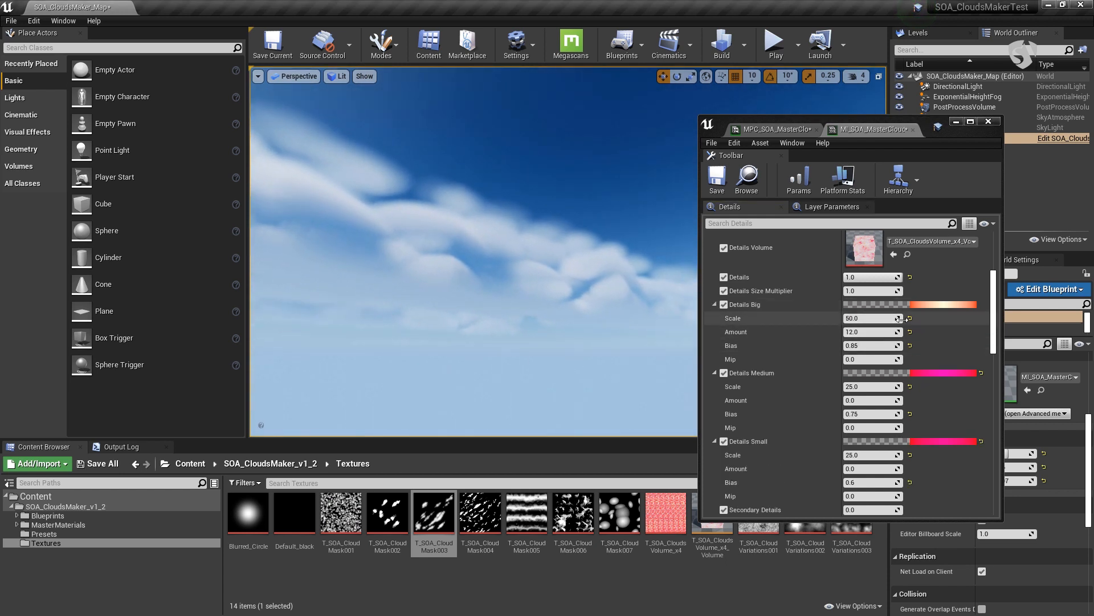
mouse_move(874, 319)
left_mouse_down()
mouse_move(853, 319)
mouse_move(884, 320)
left_mouse_up()
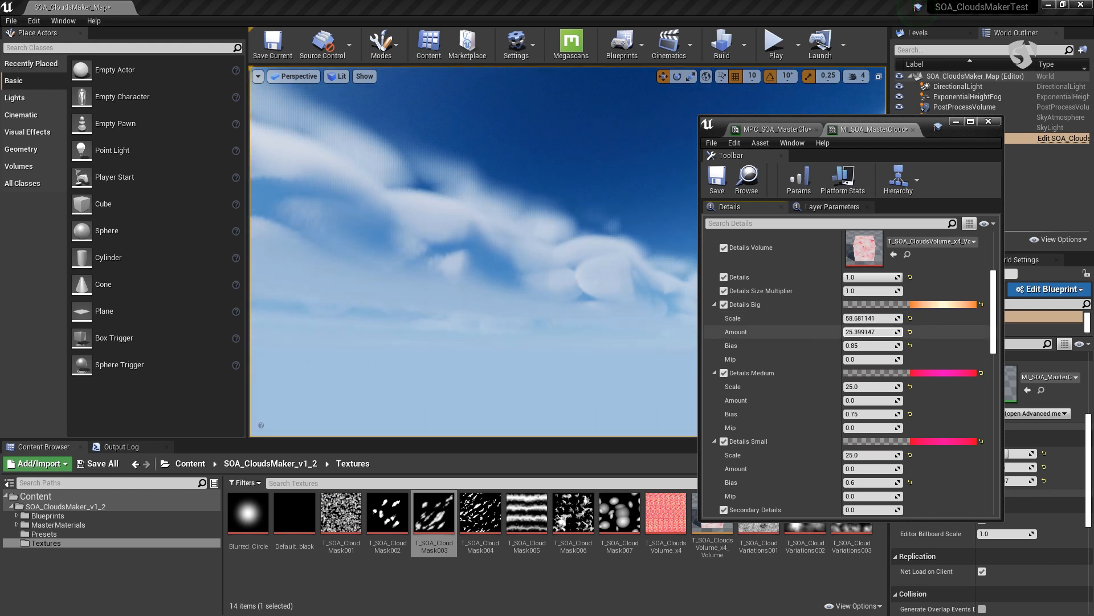
left_click_drag(872, 332, 881, 331)
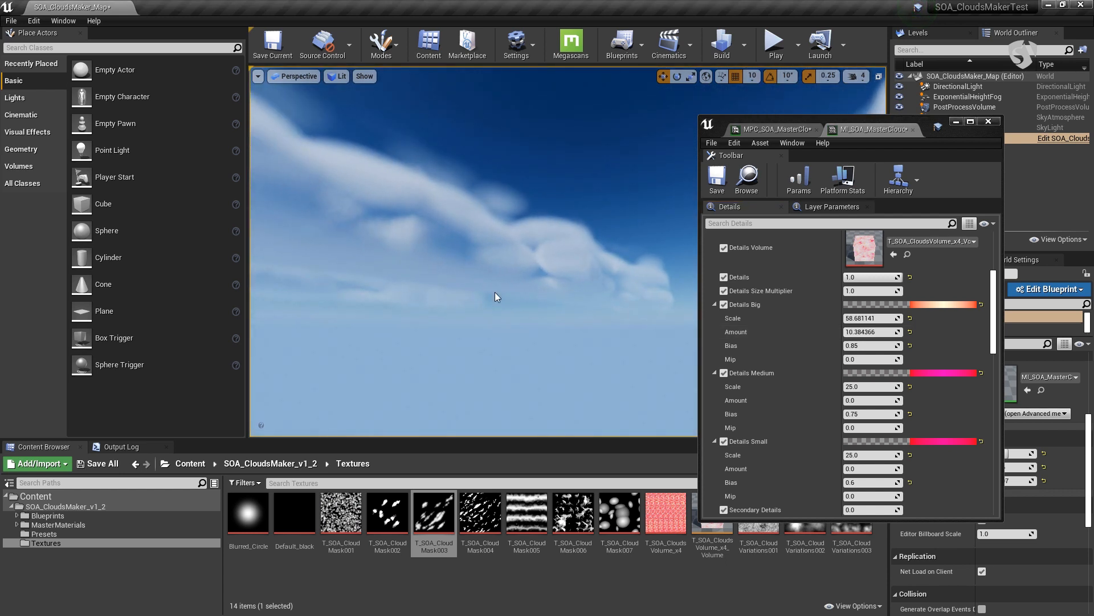
- Try the Details Big Bias at about 0.887 and about 0.963, inspecting the clouds from several angles
left_click_drag(872, 345, 878, 345)
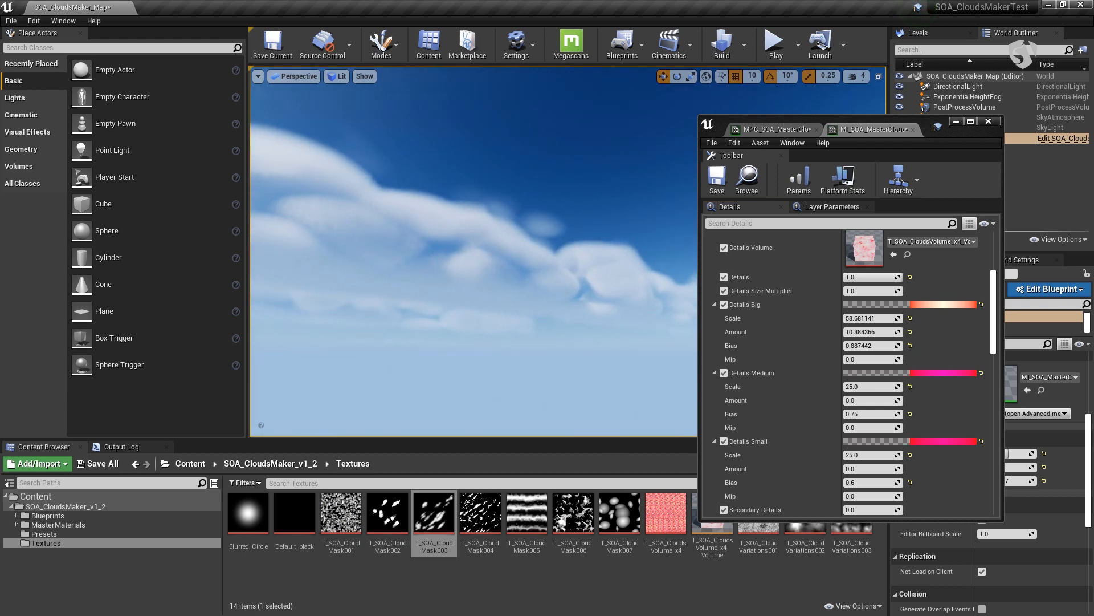
left_click_drag(885, 345, 903, 346)
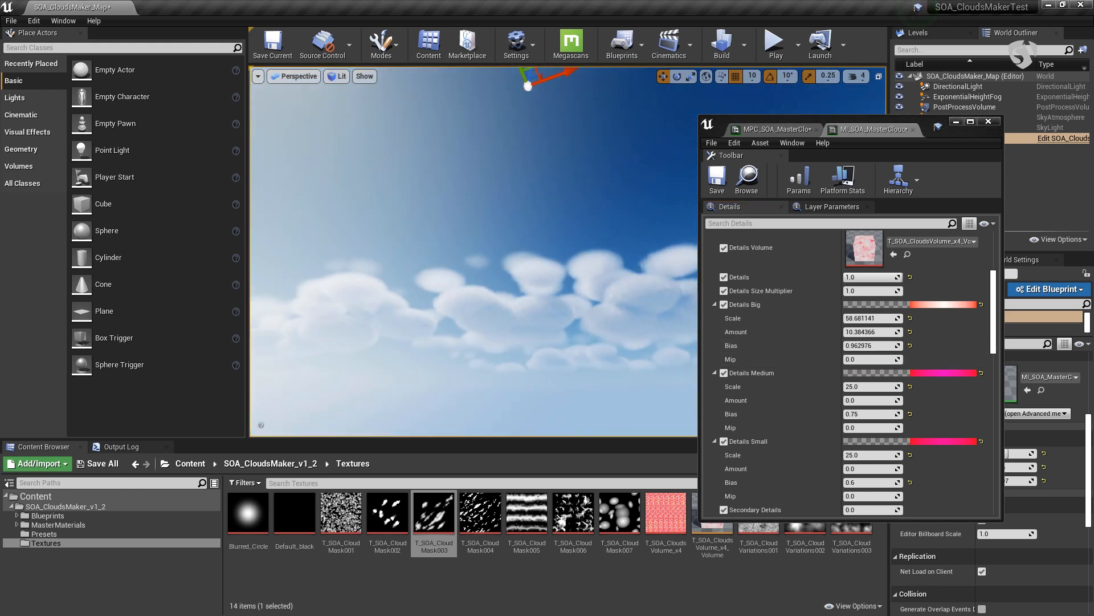
right_click_drag(434, 253, 399, 244)
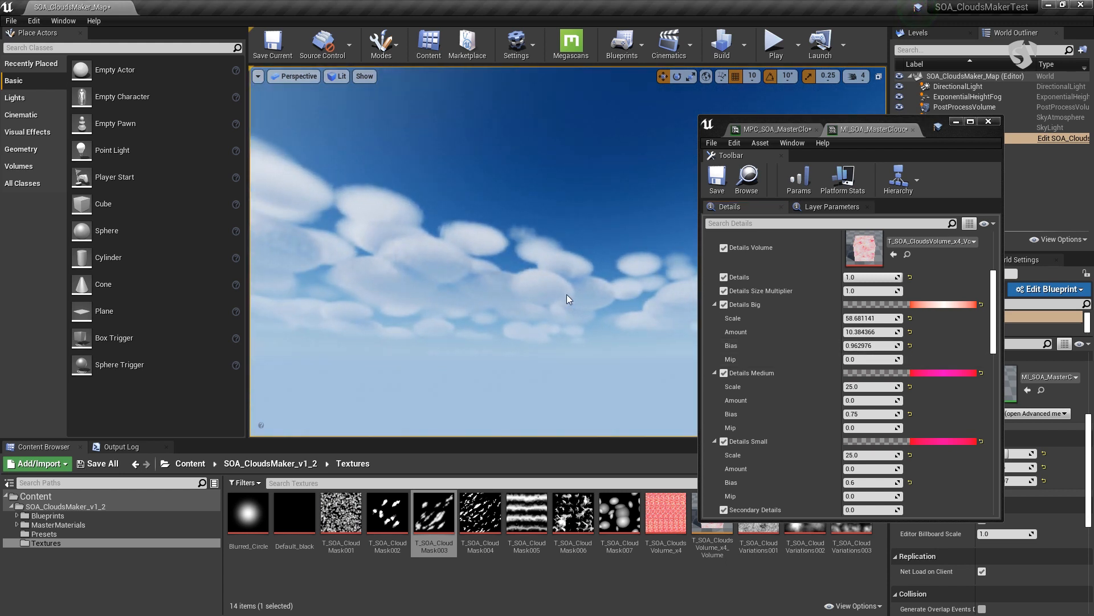
right_click_drag(584, 293, 602, 293)
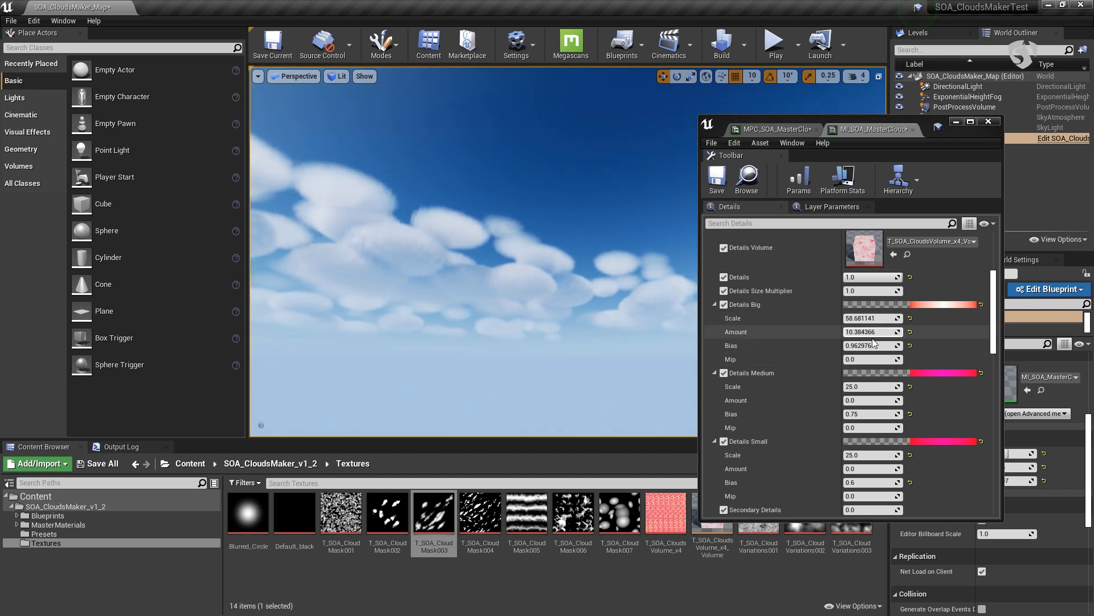
- Set the Details Big Bias to about 0.905 and inspect the clouds
mouse_move(867, 345)
left_mouse_down()
mouse_move(838, 346)
mouse_move(853, 346)
left_mouse_up()
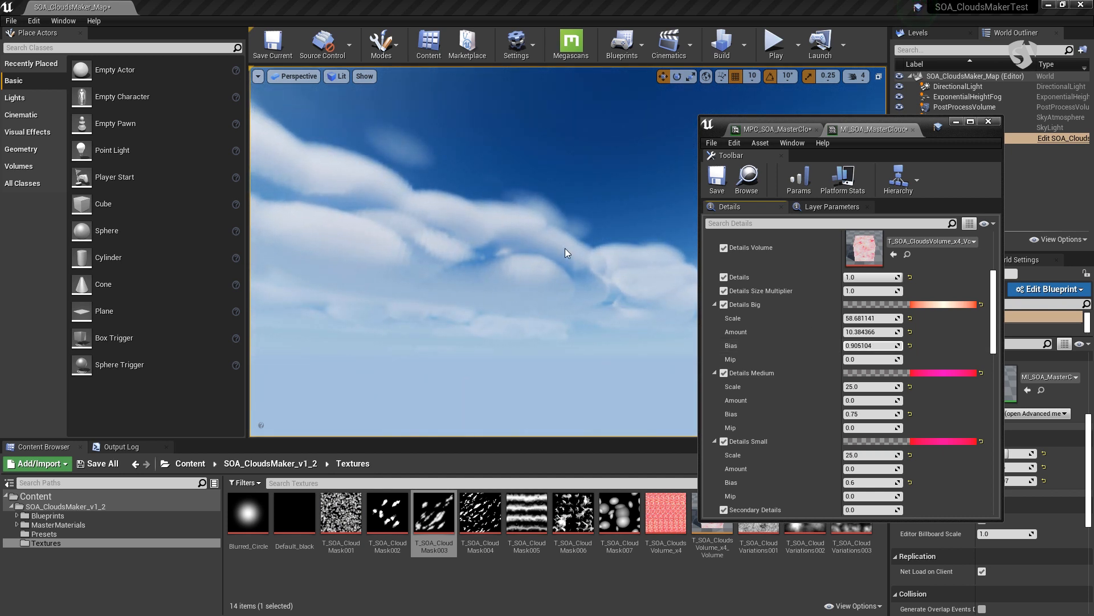
right_click_drag(489, 246, 504, 255)
mouse_move(511, 298)
right_mouse_down()
mouse_move(604, 296)
mouse_move(510, 298)
right_mouse_up()
- Try Details Big at Scale about 83.92 and Amount about 11.73, with Details Medium at Scale about 43.33 and Amount about 1.04
left_click_drag(887, 318, 907, 331)
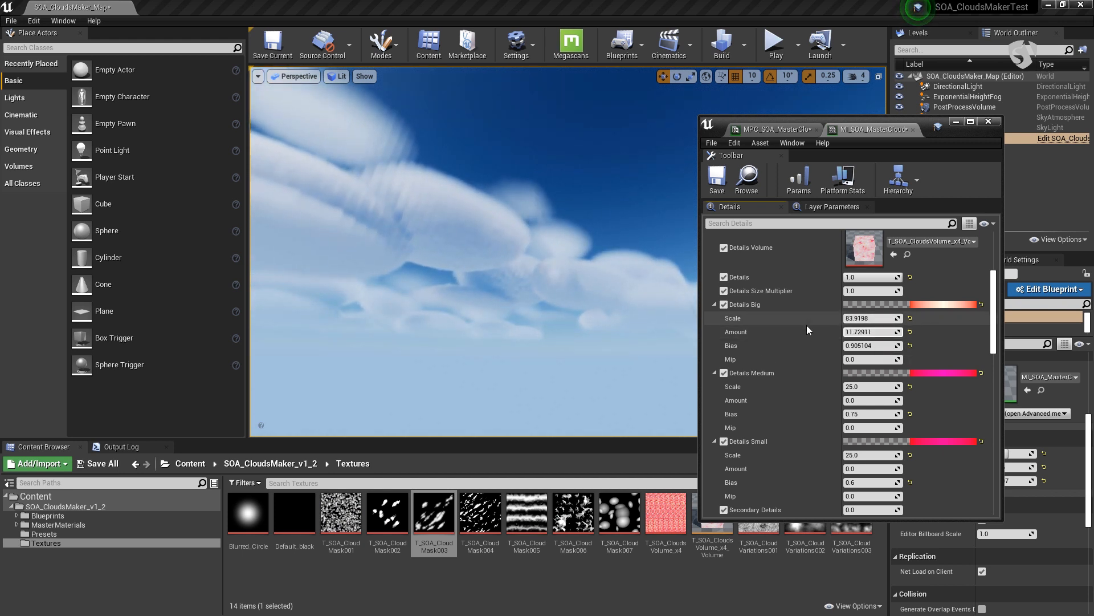
left_click(714, 305)
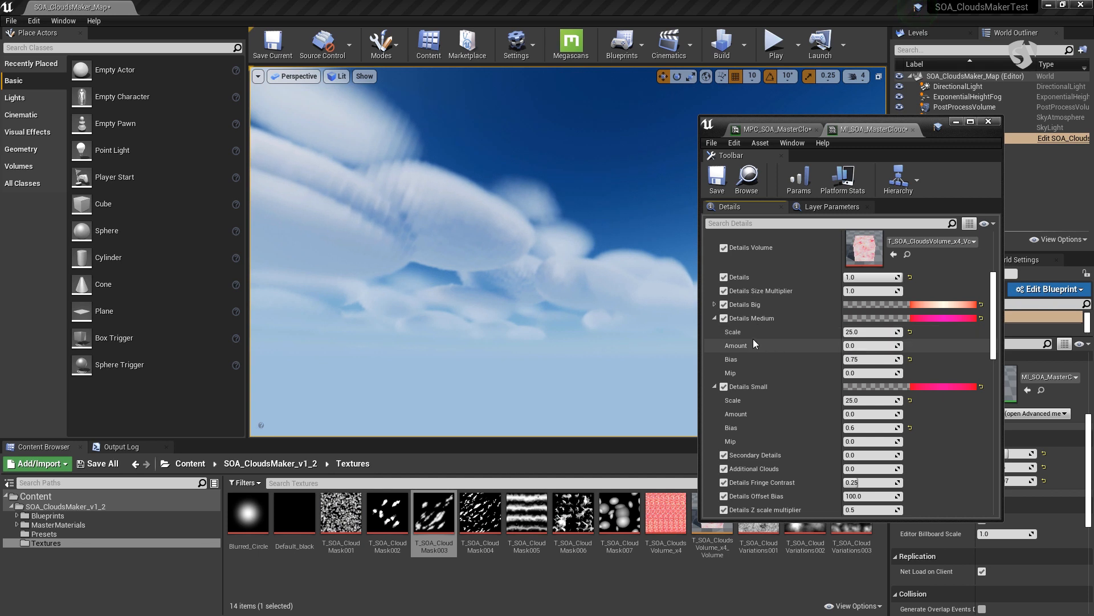
left_click_drag(872, 346, 847, 313)
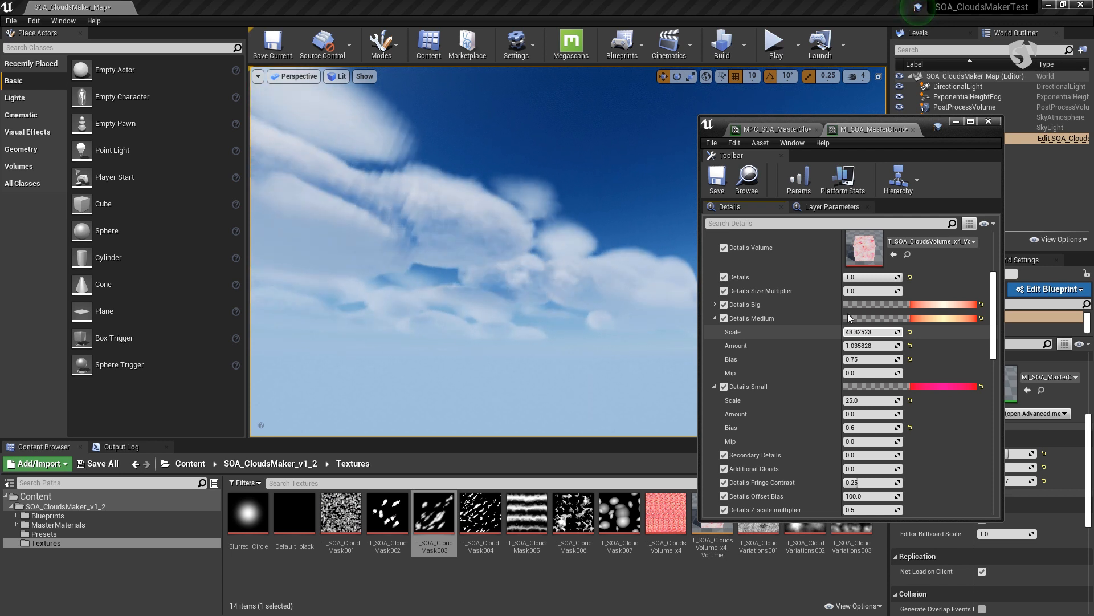
- Try a Details Big Amount of about 41.89, then set its Scale to about 83.07, Amount to about 6.24 and Bias to about 0.896
left_click(715, 304)
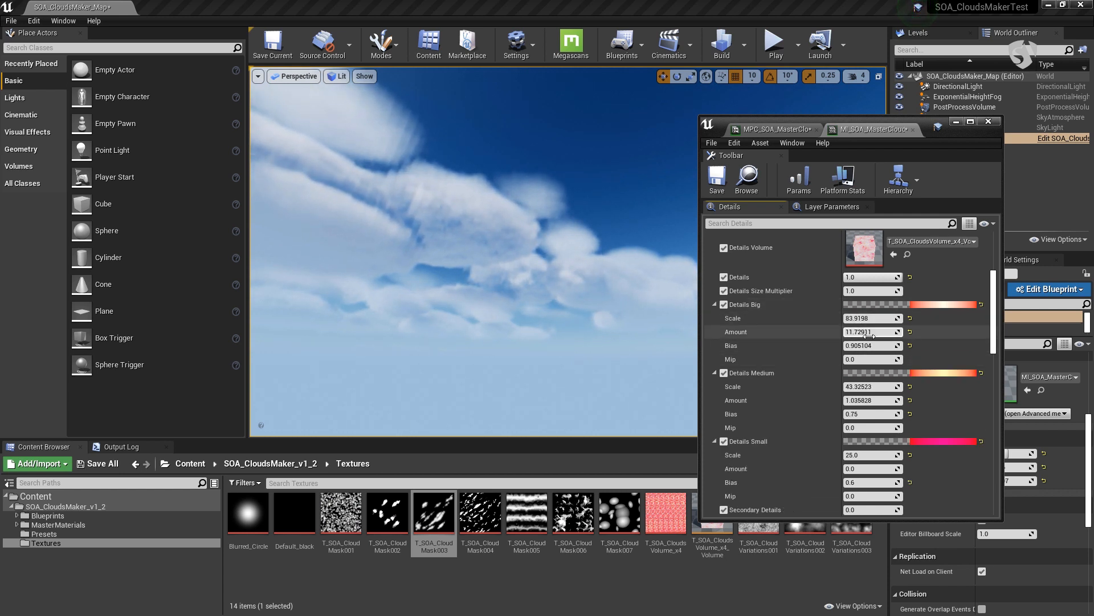
left_click_drag(872, 331, 452, 208)
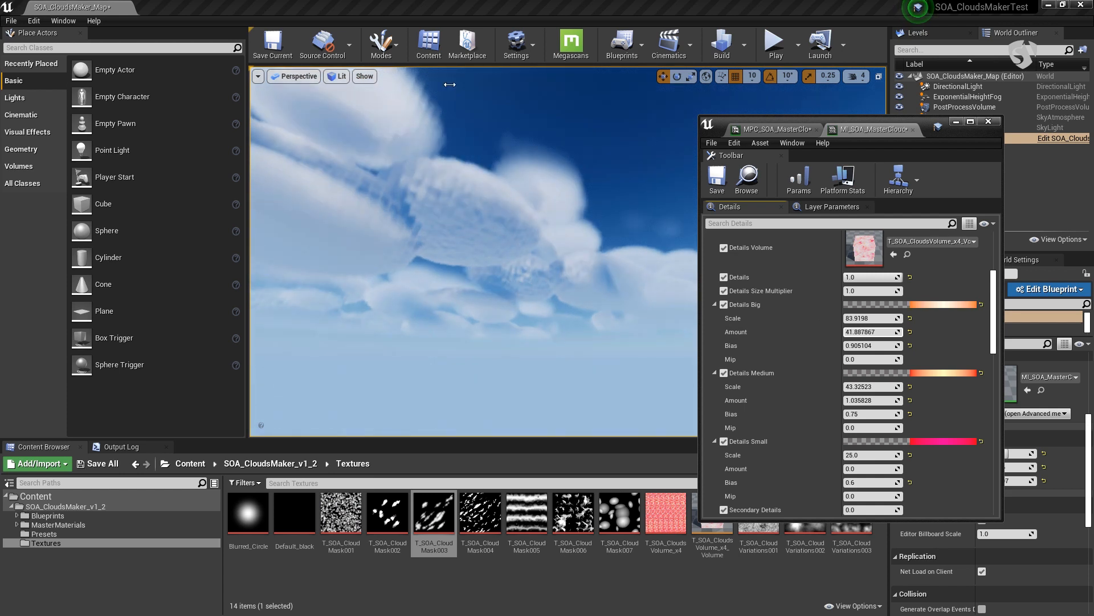
mouse_move(864, 333)
left_mouse_down()
mouse_move(804, 333)
mouse_move(918, 318)
mouse_move(869, 319)
mouse_move(877, 347)
mouse_move(864, 347)
mouse_move(877, 347)
left_mouse_up()
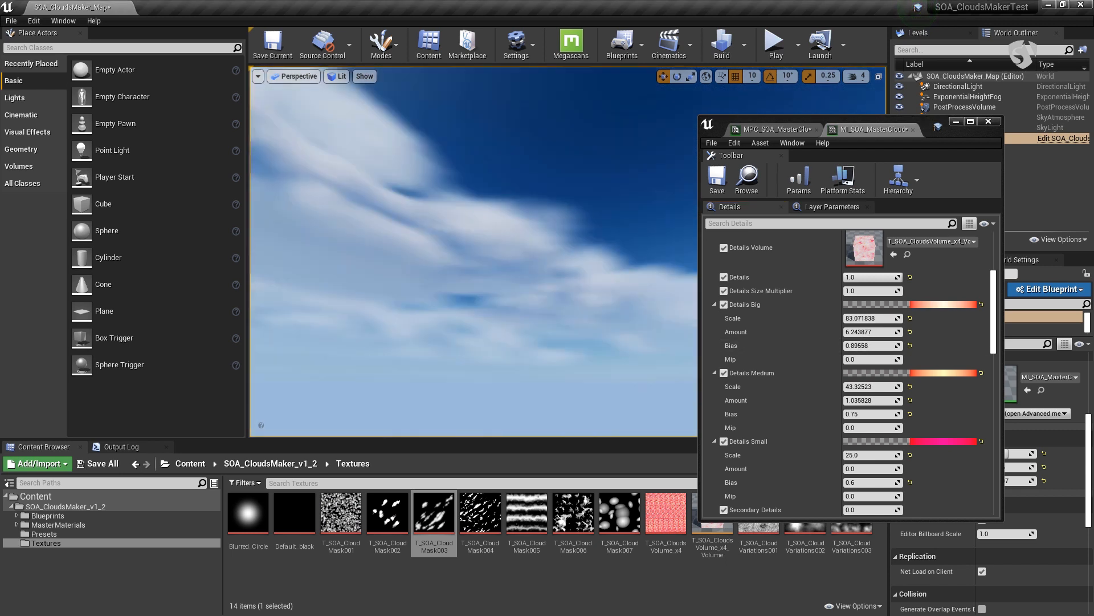
- Set the Details Medium Scale to about 63.53 and its Amount to about 1.64
scroll(869, 388, "down", 1)
left_click_drag(871, 383, 903, 383)
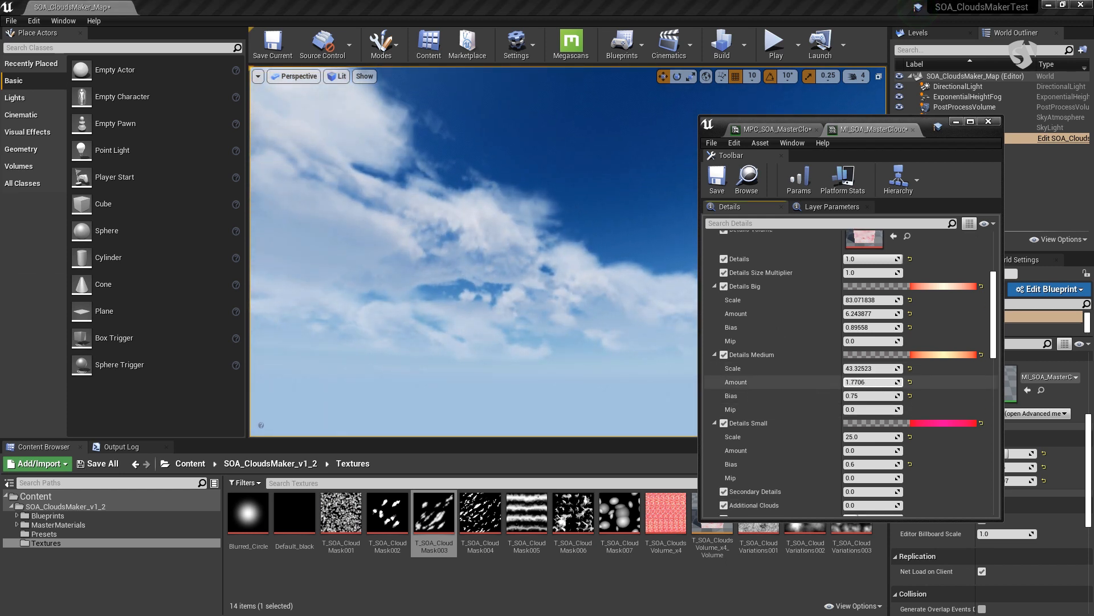
left_click_drag(868, 368, 898, 368)
mouse_move(516, 312)
right_mouse_down()
mouse_move(576, 271)
mouse_move(547, 302)
mouse_move(526, 305)
right_mouse_up()
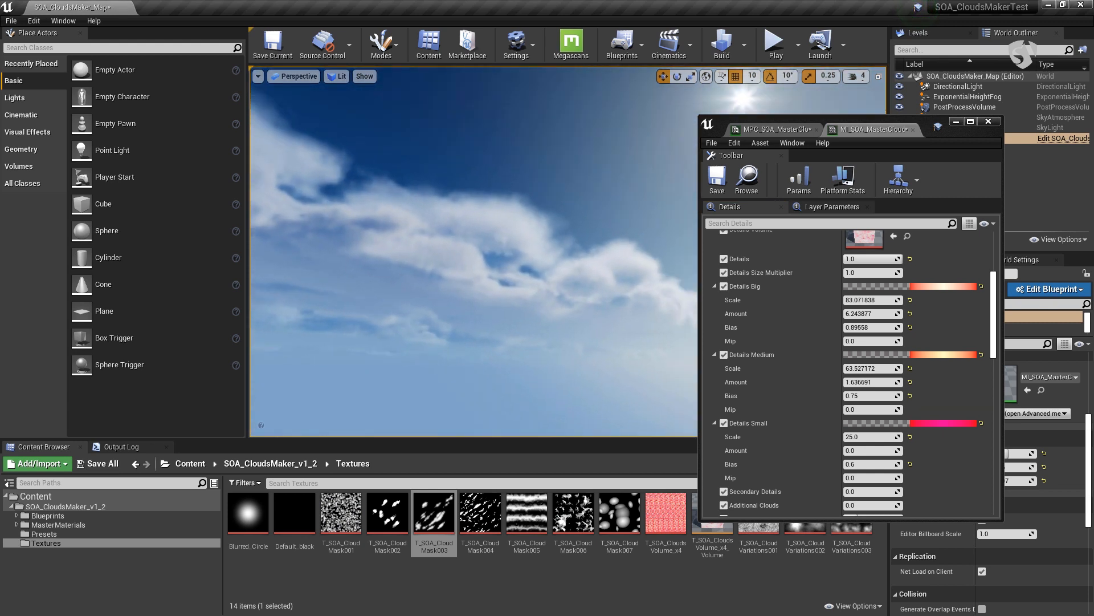
- Set the Details Small Amount to about 0.89 and its Scale to about 14.6, and inspect the cloud edges
scroll(854, 428, "down", 3)
left_click_drag(887, 377, 894, 377)
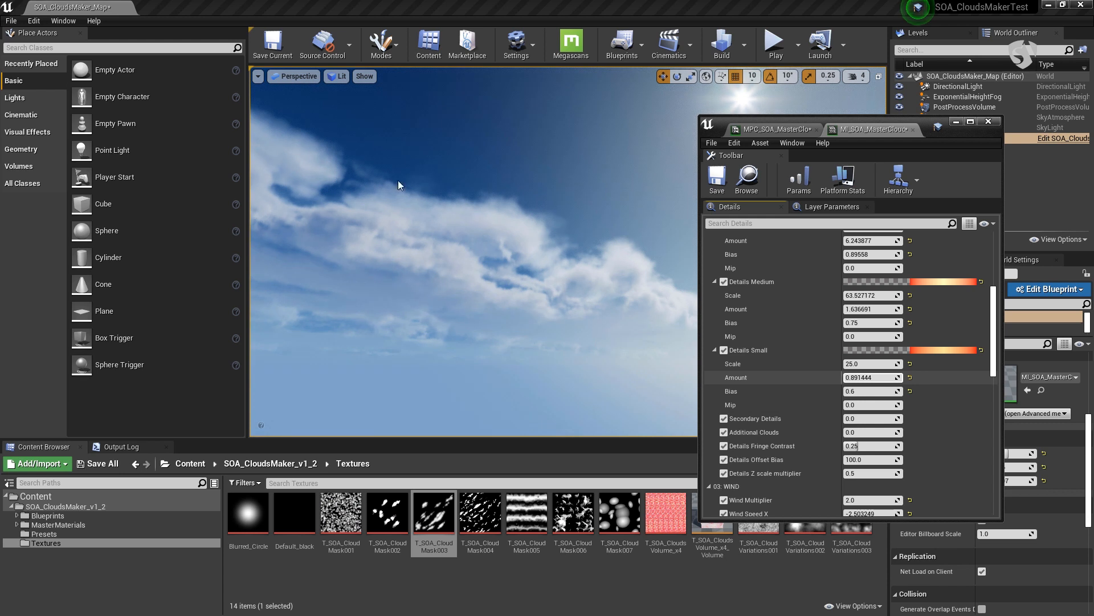
right_click_drag(553, 269, 587, 273)
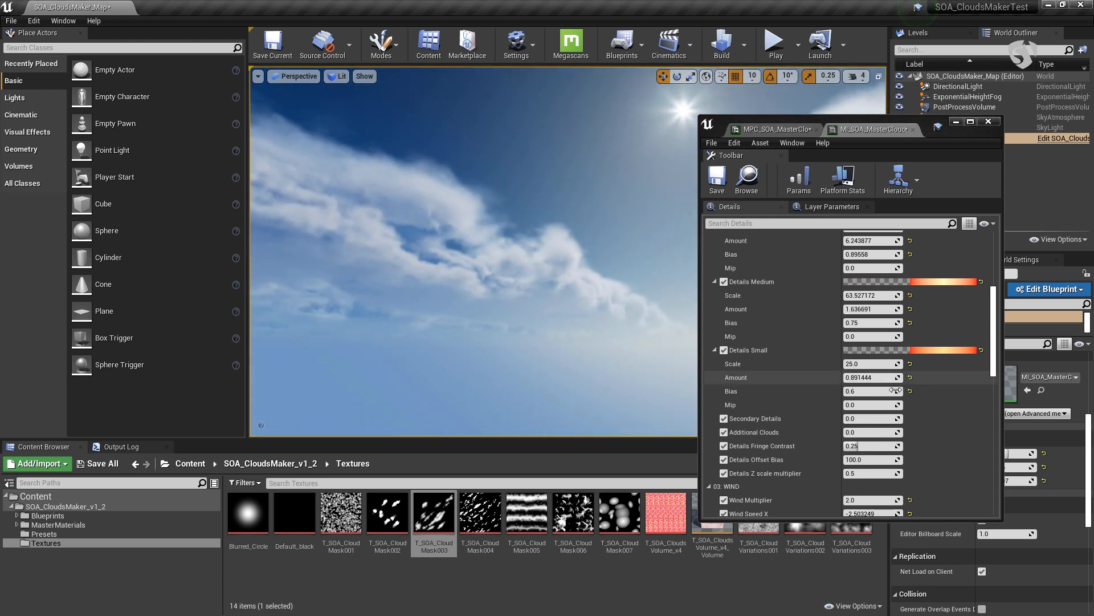
left_click_drag(889, 364, 877, 363)
right_click_drag(638, 299, 426, 244)
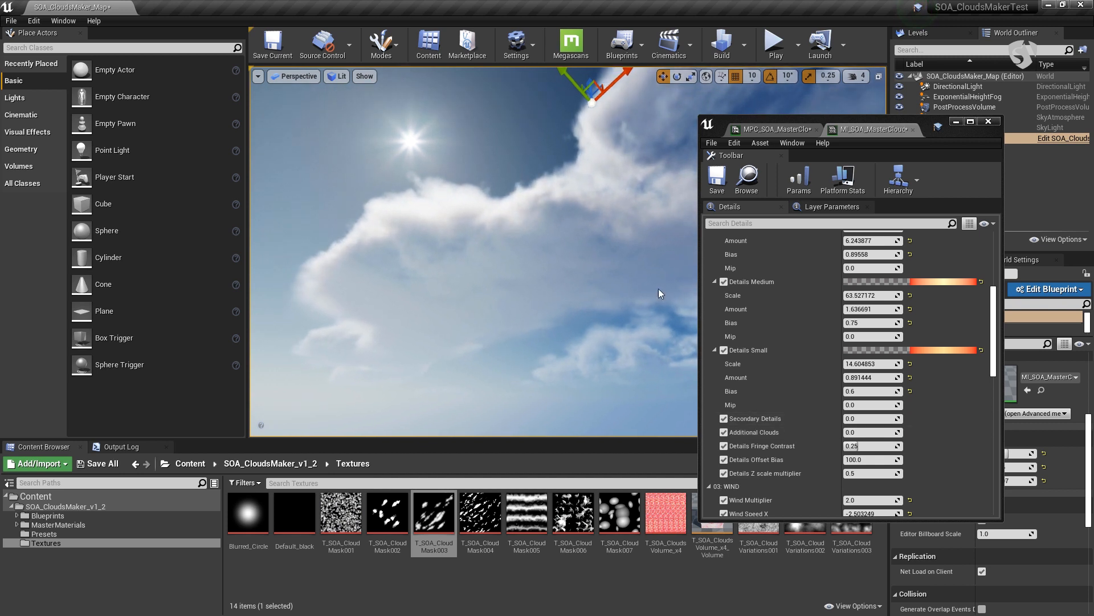
right_click_drag(578, 264, 620, 199)
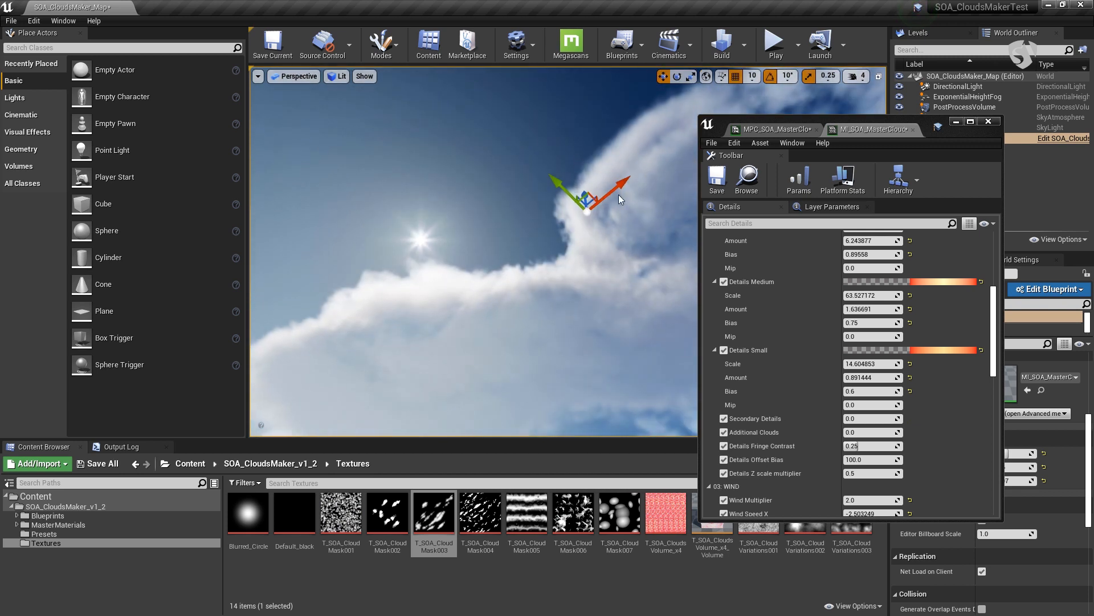
- Stop the cloud movement by setting the Wind Multiplier to 0
scroll(741, 394, "down", 5)
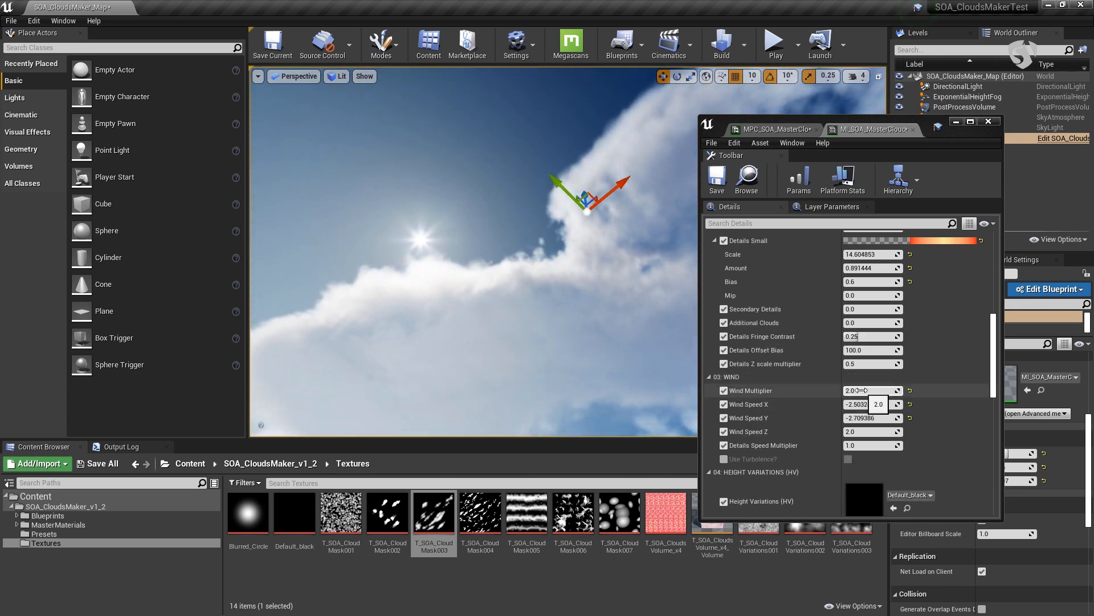
left_click(861, 390)
type("0")
key("Return")
right_click_drag(513, 257, 445, 268)
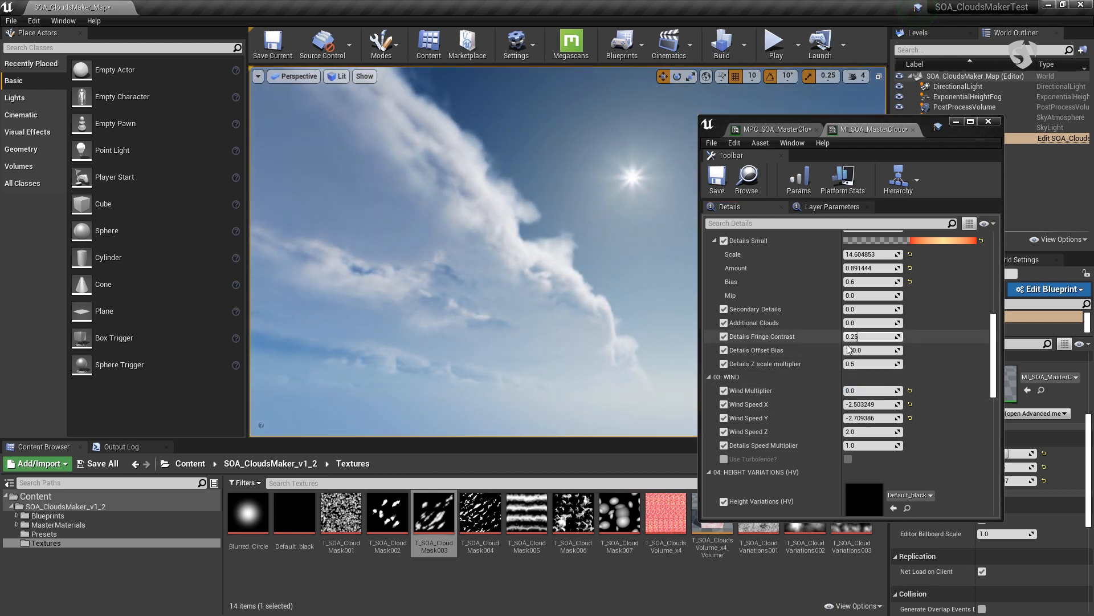
- Set Secondary Details to about 0.076 and inspect the clouds near the sun
scroll(849, 349, "up", 3)
left_click_drag(853, 400, 867, 401)
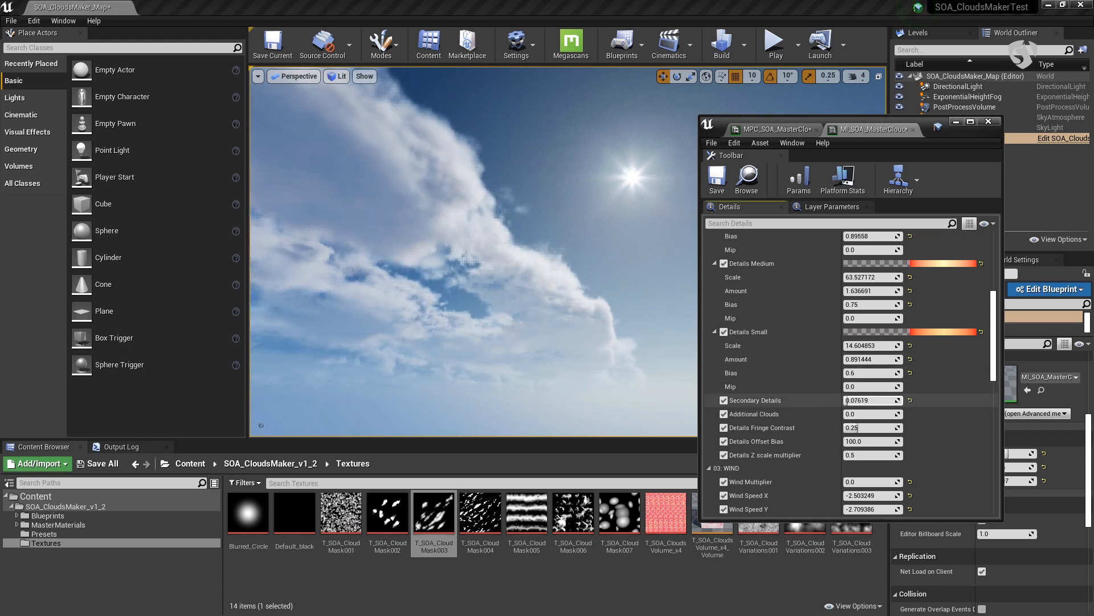
right_click_drag(587, 324, 587, 324)
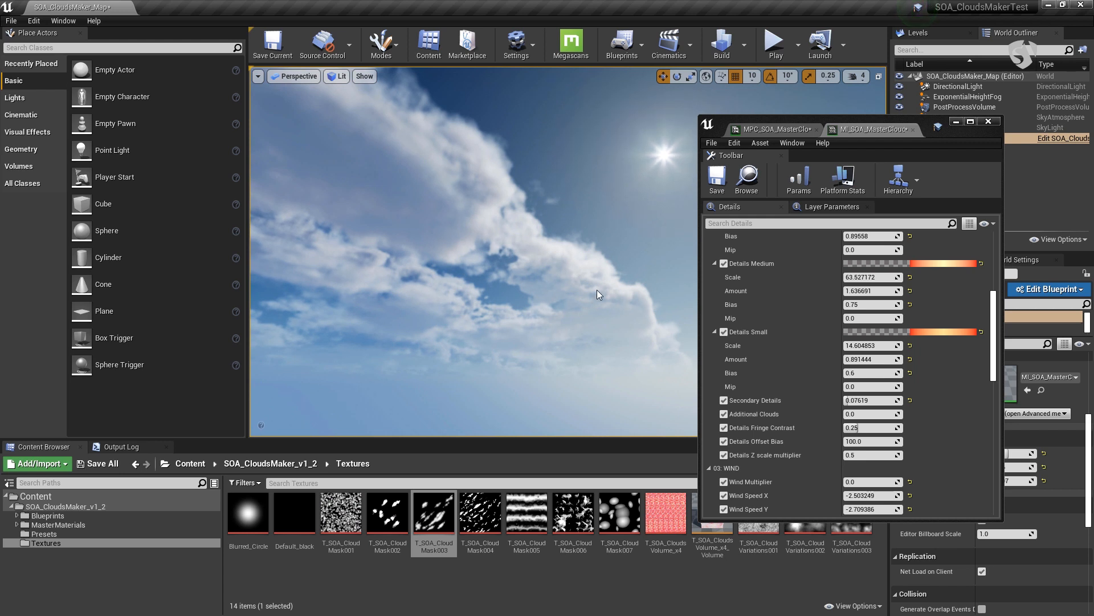
right_click_drag(687, 398, 679, 403)
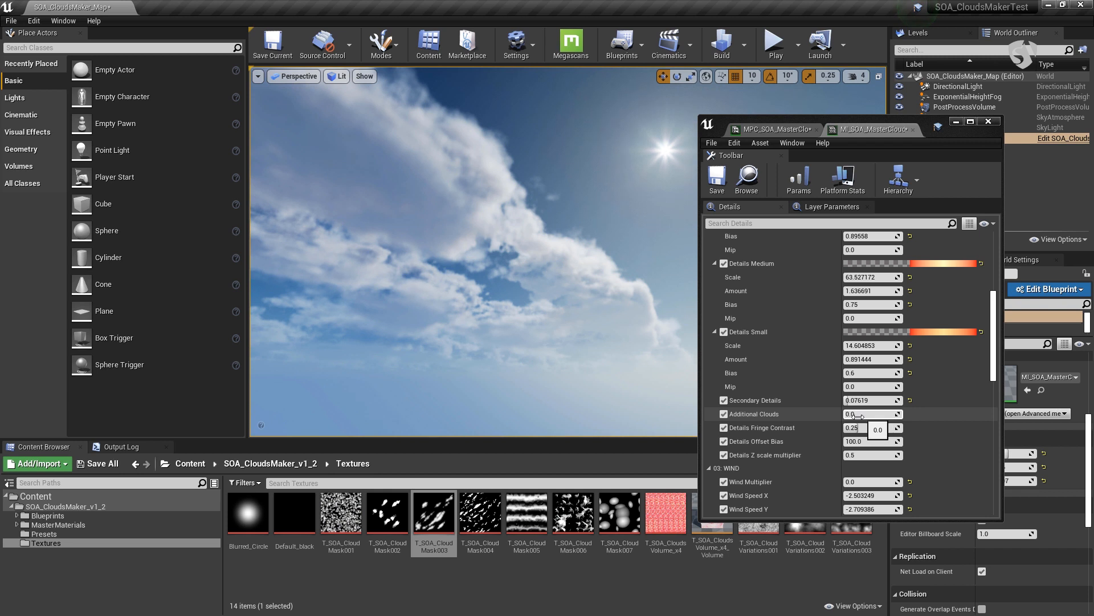
- Set Additional Clouds to about 46.67 and look around the sky
scroll(874, 330, "up", 5)
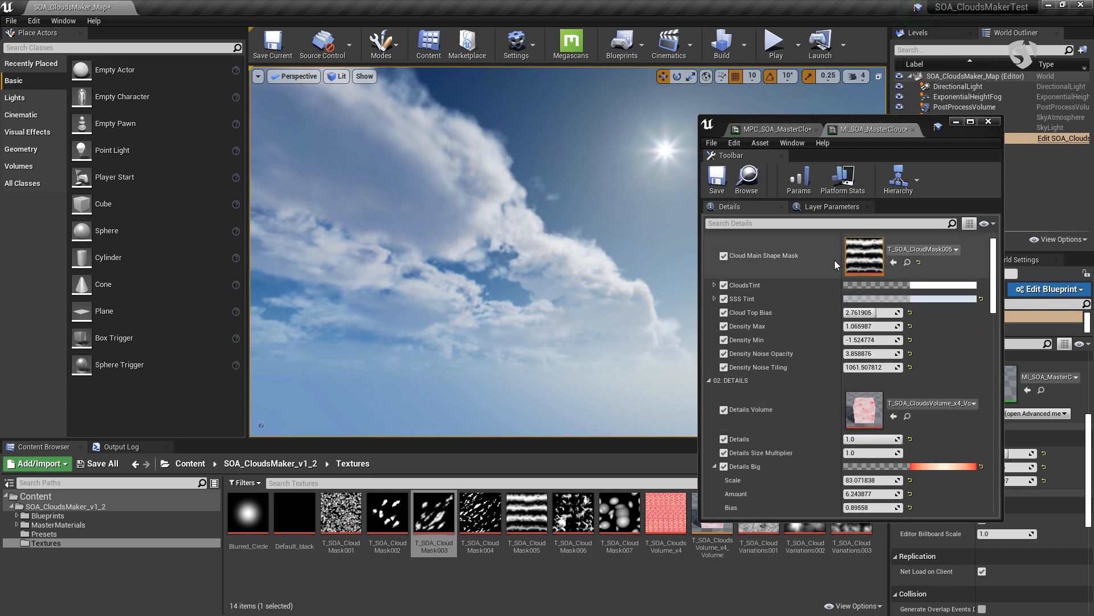
scroll(866, 296, "down", 5)
right_click_drag(545, 224, 627, 182)
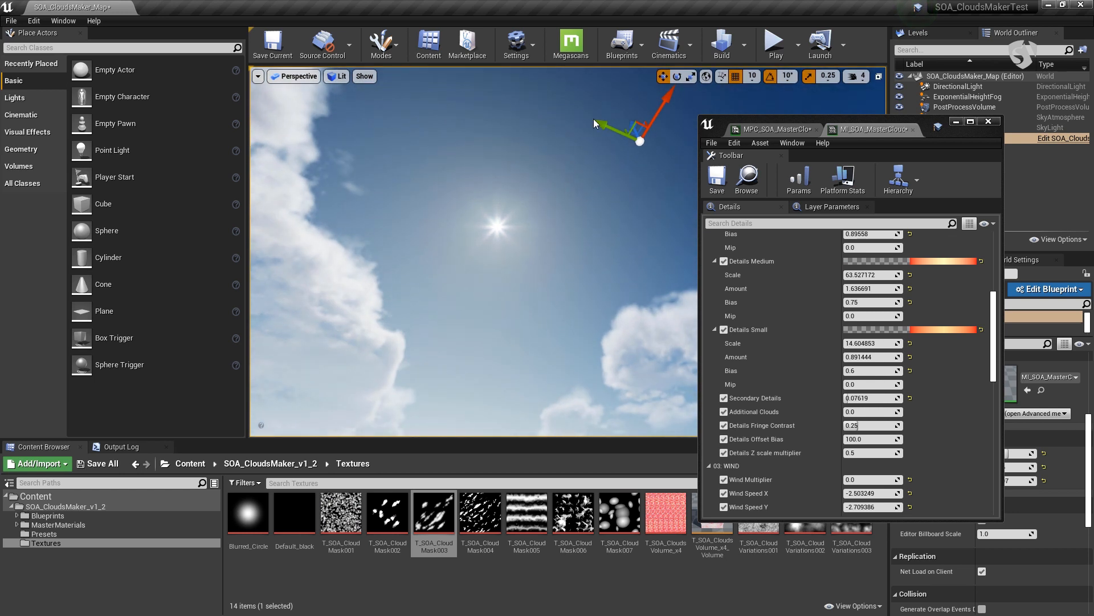
right_click_drag(627, 183, 565, 192)
mouse_move(857, 411)
left_mouse_down()
mouse_move(896, 411)
mouse_move(871, 411)
left_mouse_up()
right_click_drag(614, 334, 650, 301)
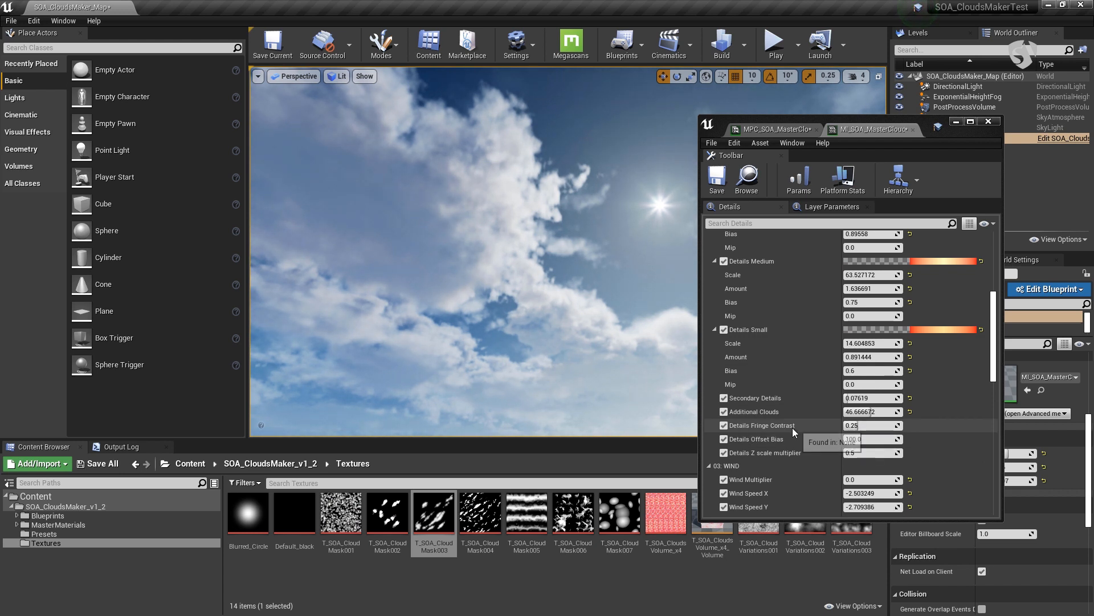
- Try low and high Details Fringe Contrast values, up to 1.0, and inspect the cloud edges
right_click_drag(475, 116, 466, 101)
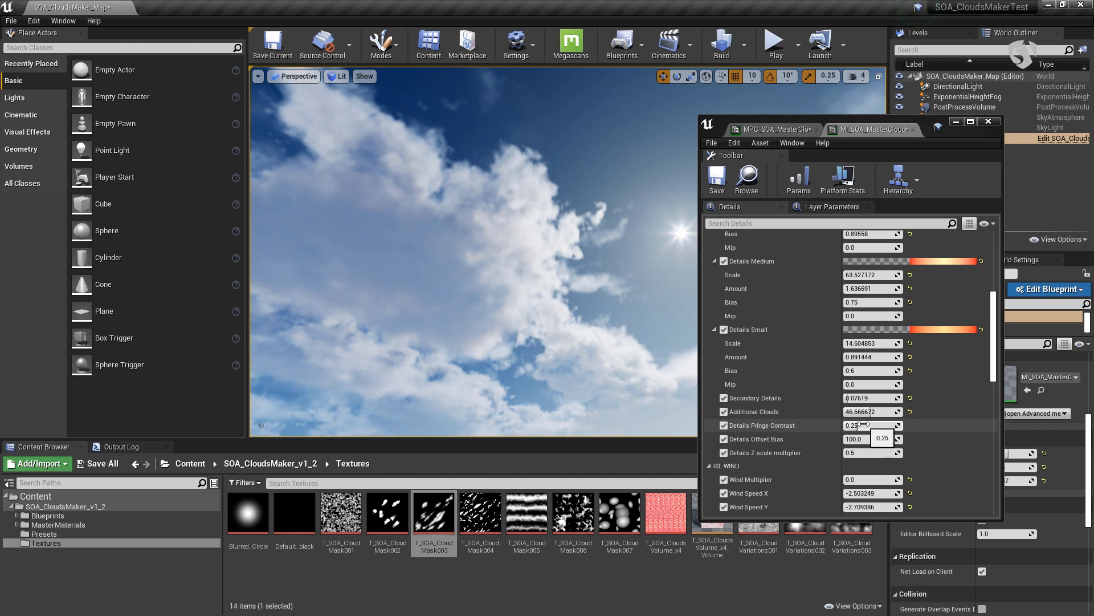
left_click_drag(860, 425, 842, 425)
mouse_move(593, 297)
right_mouse_down()
mouse_move(604, 262)
mouse_move(609, 302)
right_mouse_up()
left_click_drag(852, 427, 901, 426)
right_click_drag(627, 279, 593, 310)
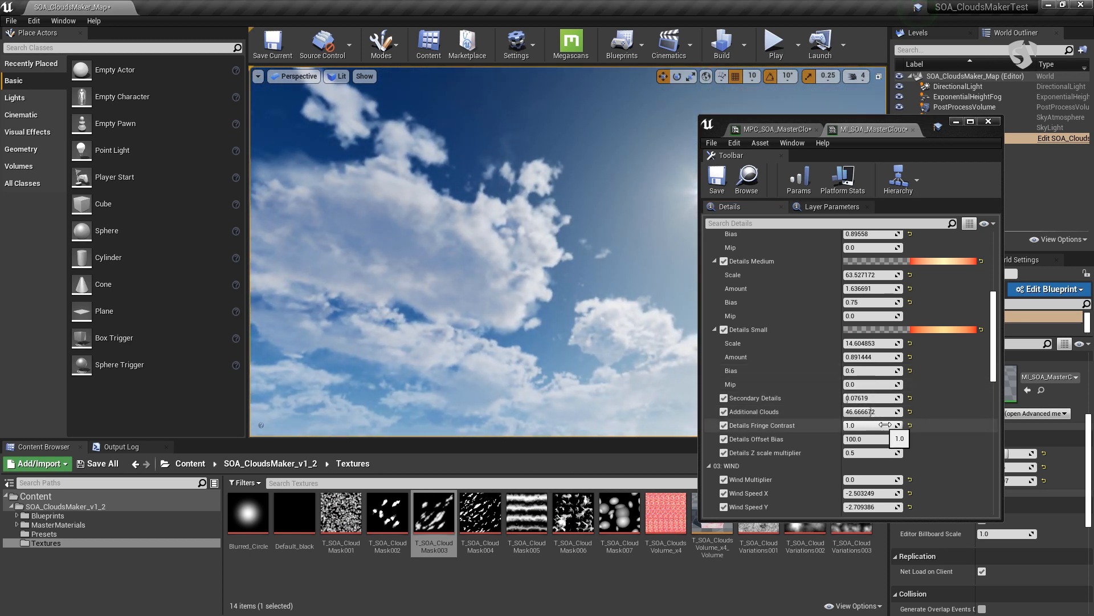
- Set the Details Fringe Contrast to about 0.36
left_click_drag(887, 425, 846, 425)
left_click_drag(859, 426, 864, 425)
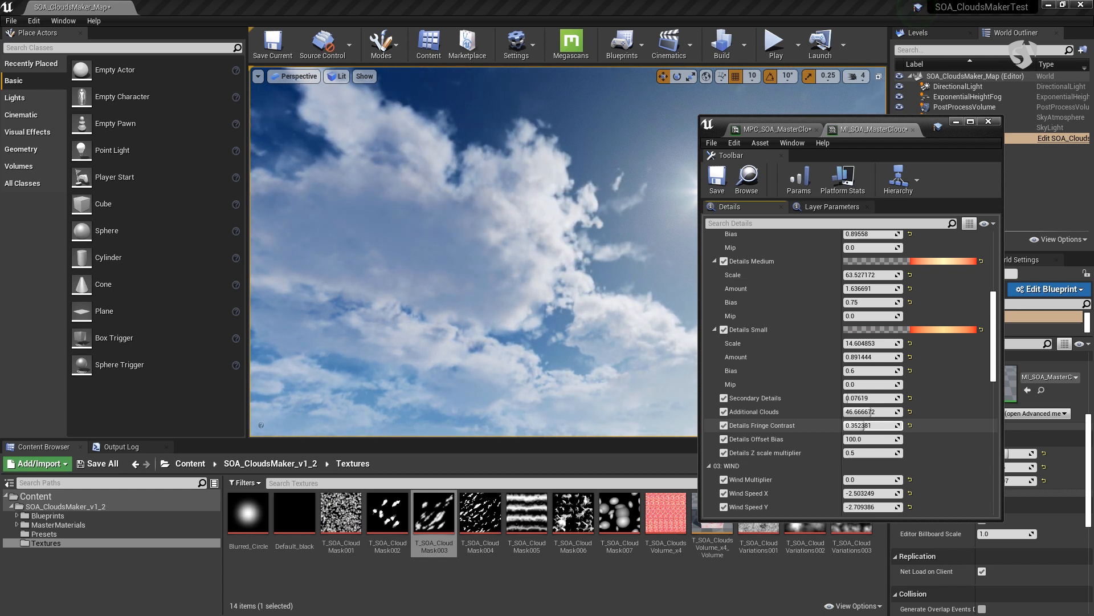
scroll(807, 447, "down", 3)
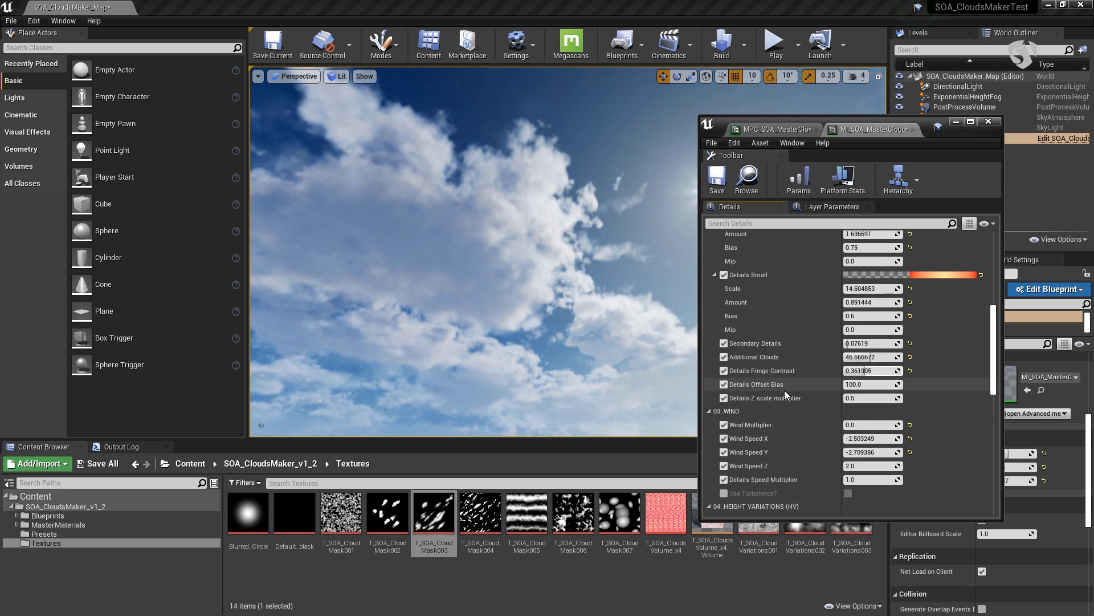
scroll(836, 310, "up", 5)
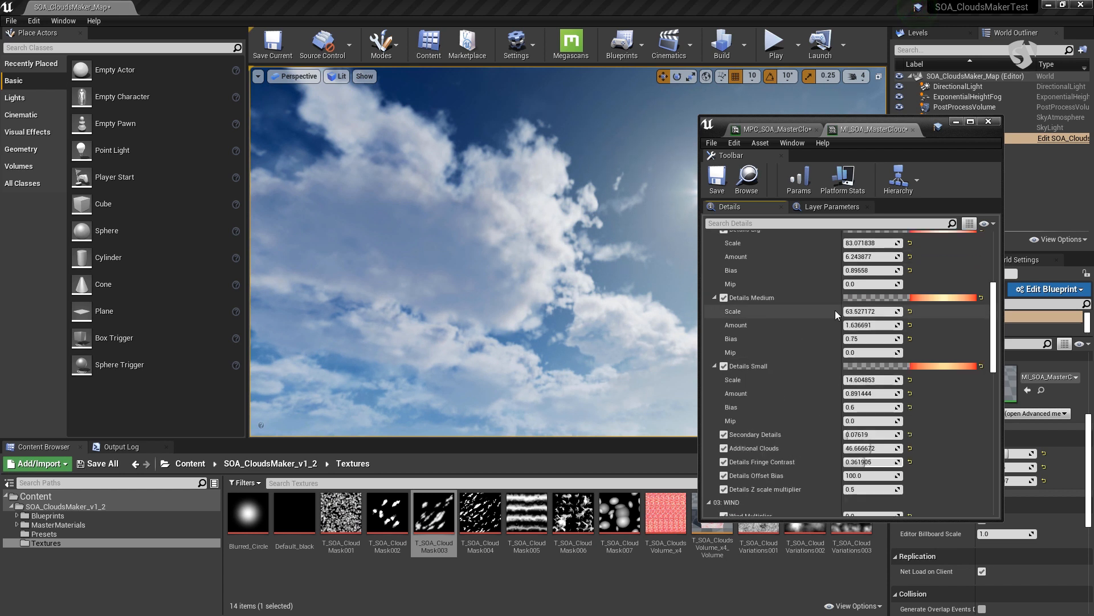
- Set the Offset X default value in the material parameter collection to about 13.75 and return to the material instance
left_click(785, 126)
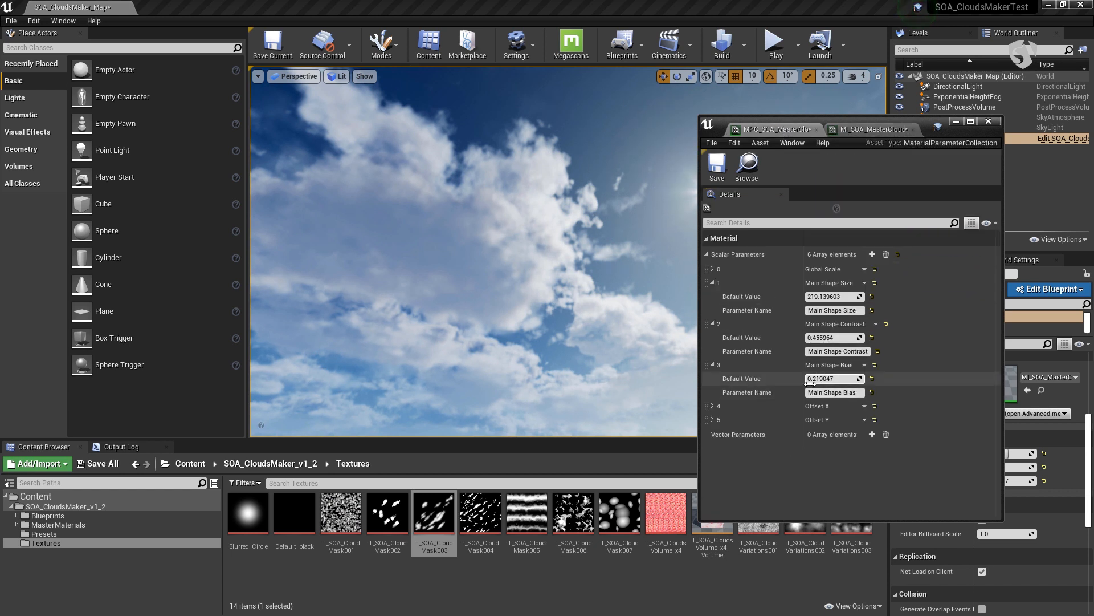
left_click(712, 406)
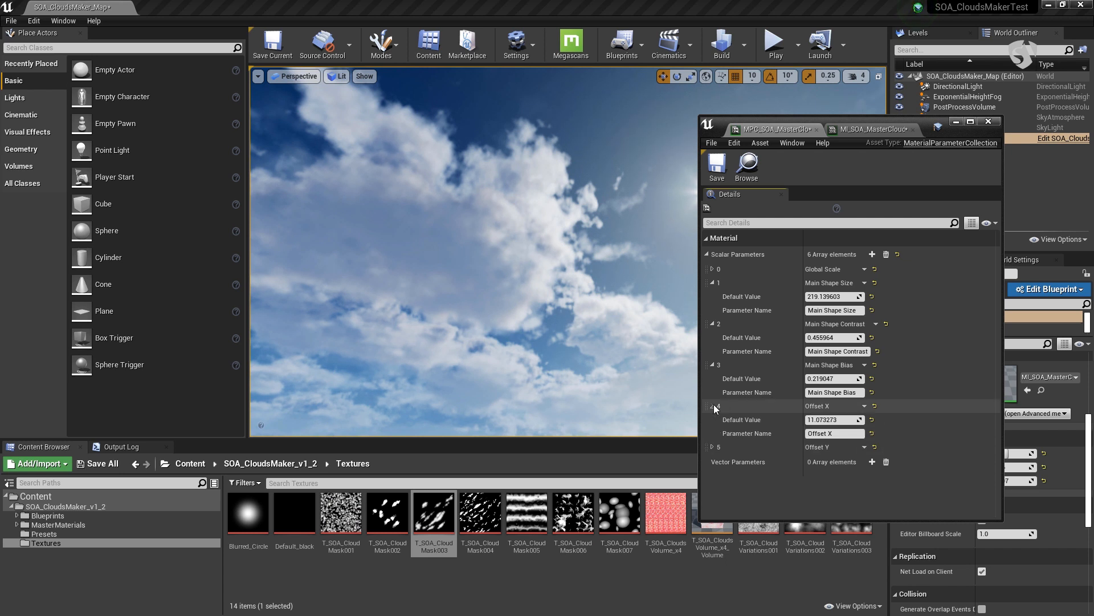
mouse_move(833, 419)
left_mouse_down()
mouse_move(855, 419)
mouse_move(833, 420)
left_mouse_up()
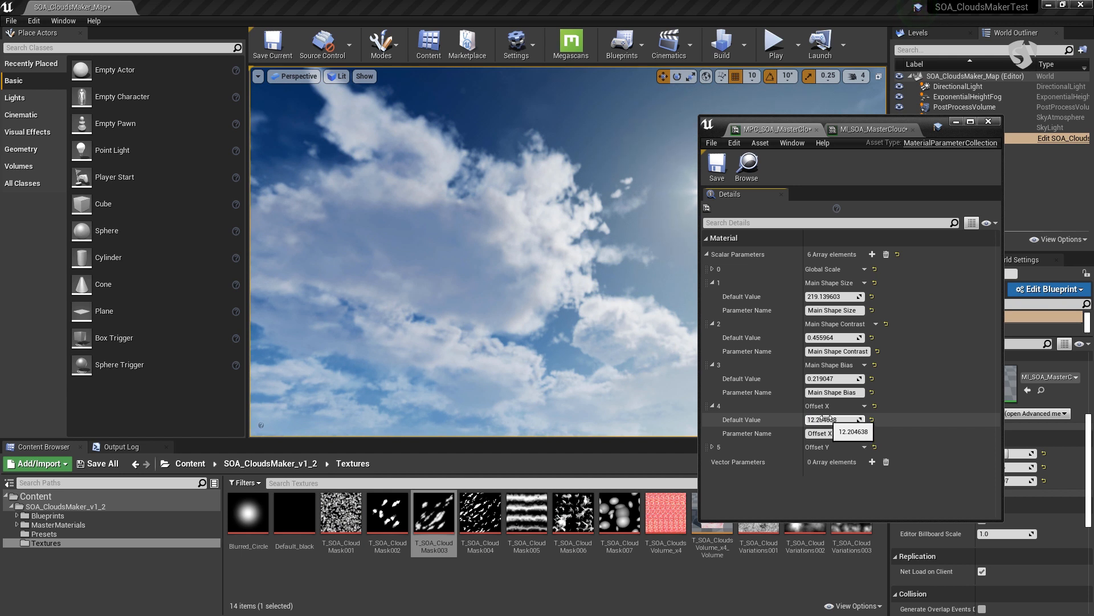
mouse_move(834, 420)
left_mouse_down()
mouse_move(864, 420)
mouse_move(838, 419)
left_mouse_up()
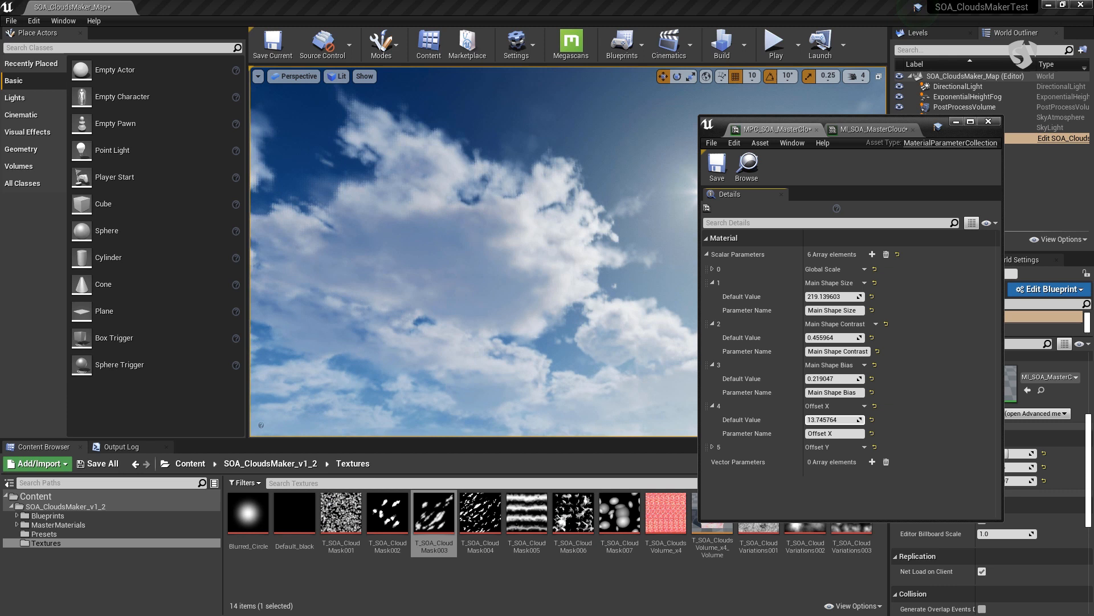
left_click(840, 135)
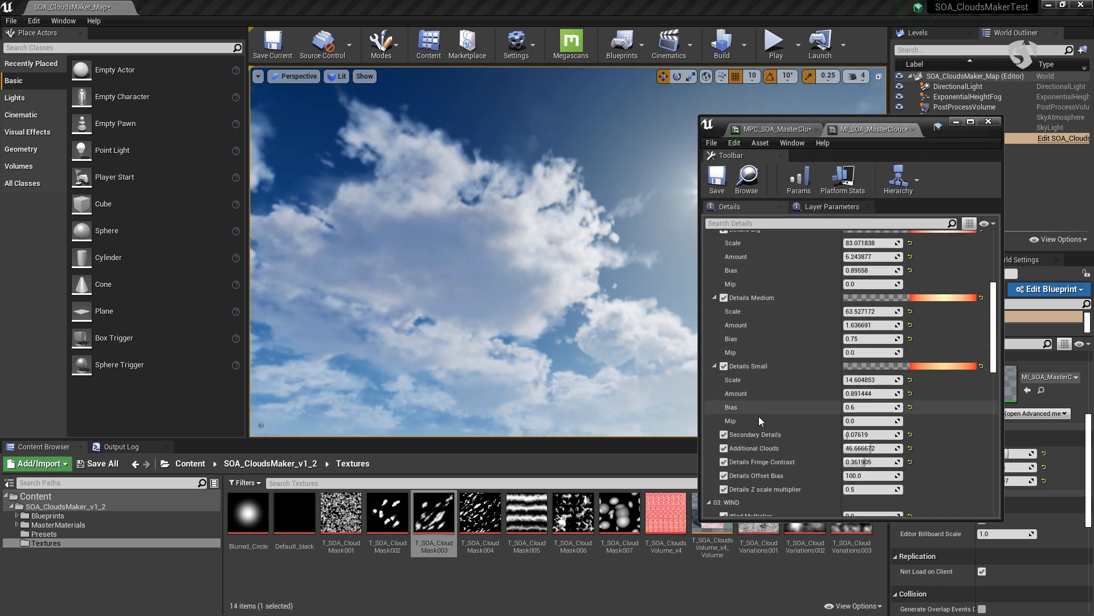
- Try a Details Offset Bias of about 52.41 and shift the parameter collection's Offset X default to about 10.44
left_click_drag(867, 476, 843, 475)
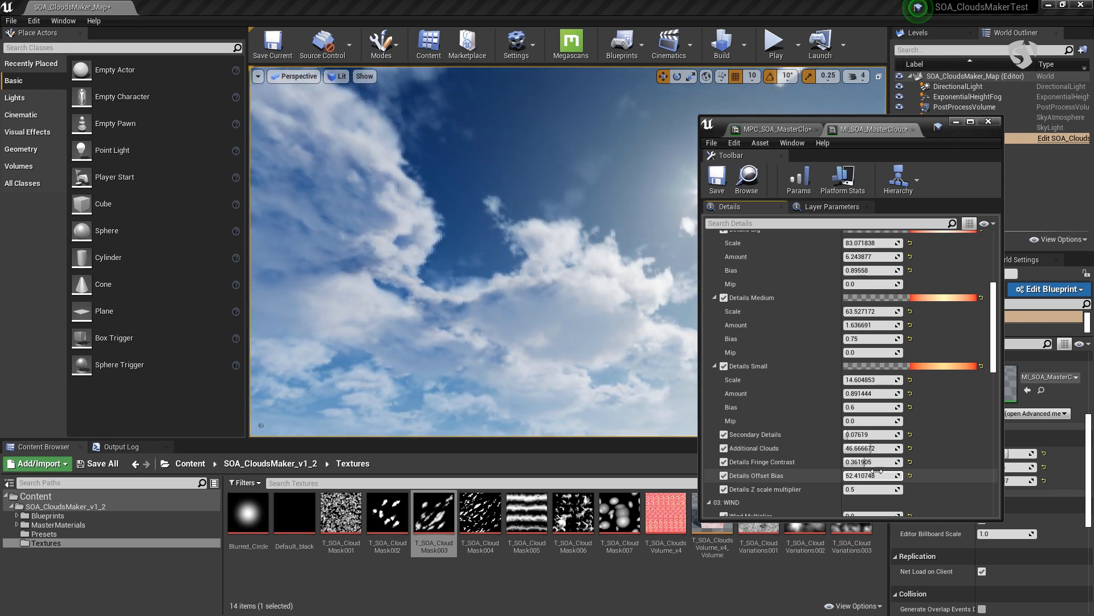
left_click(790, 124)
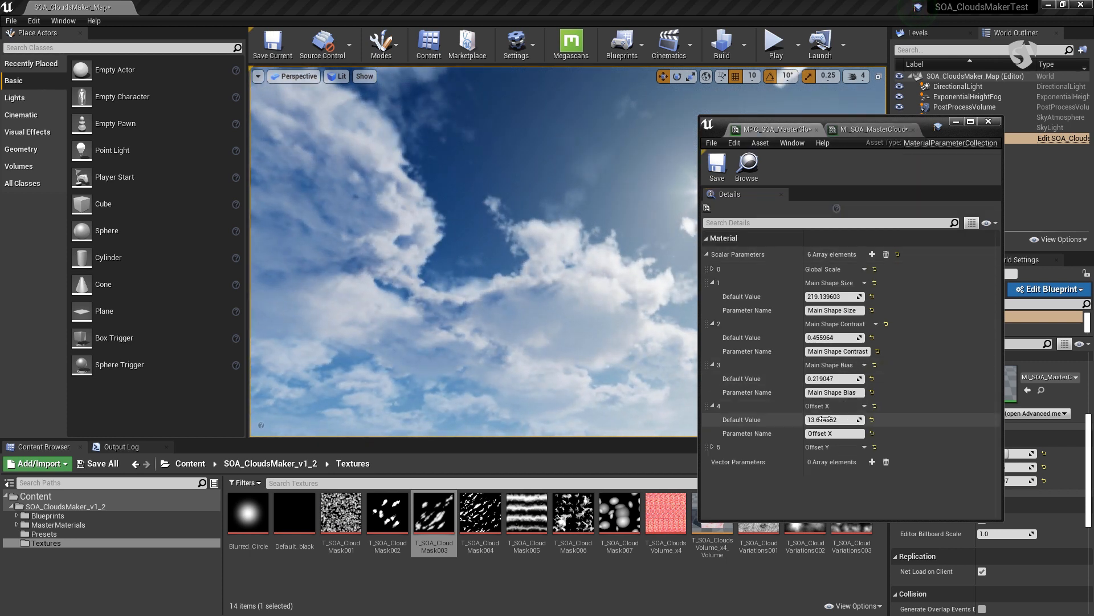
left_click_drag(832, 419, 815, 419)
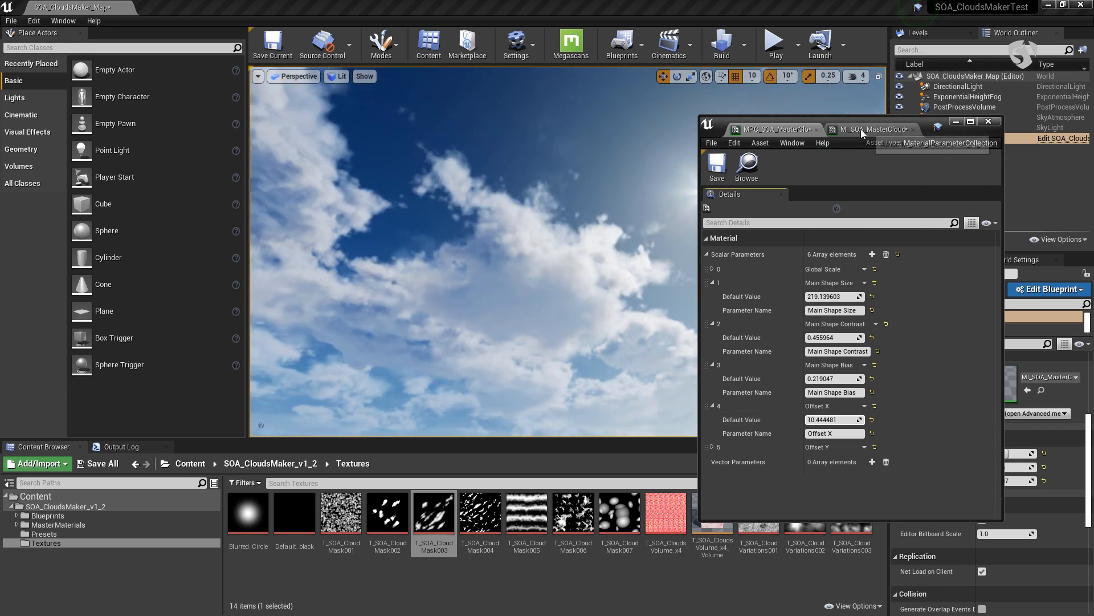
- Try a Details Offset Bias of about 406.49 in the material instance and raise the collection's Offset X default to compare the clouds
left_click(863, 129)
left_click_drag(866, 475, 912, 474)
left_click(781, 129)
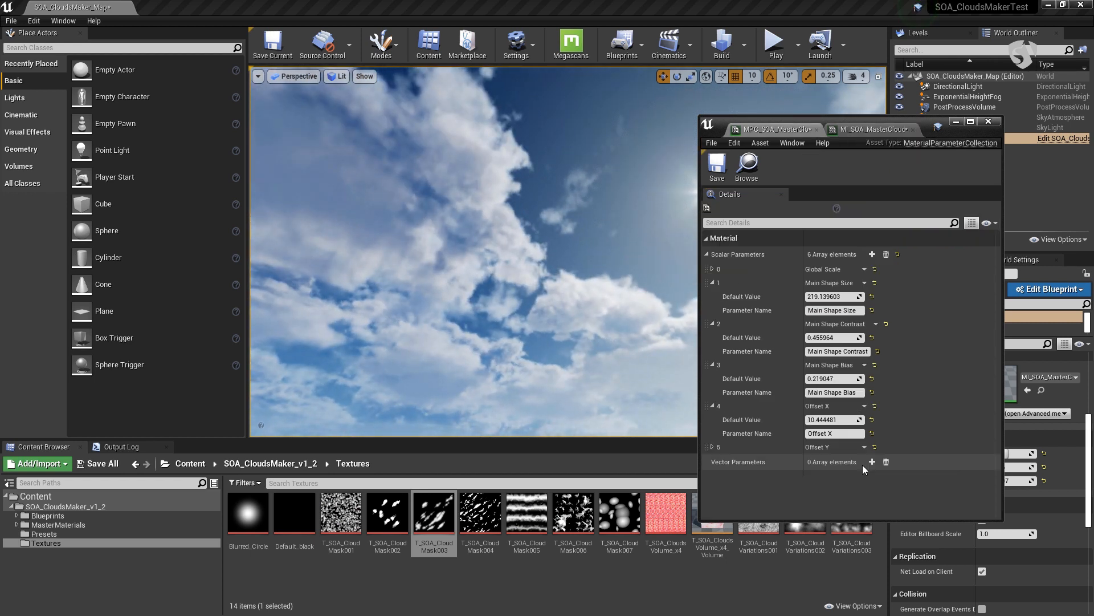
left_click_drag(835, 420, 867, 419)
- Set the Details Offset Bias to about 15.62 and the parameter collection's Offset X default value to about 85.38
left_click(848, 128)
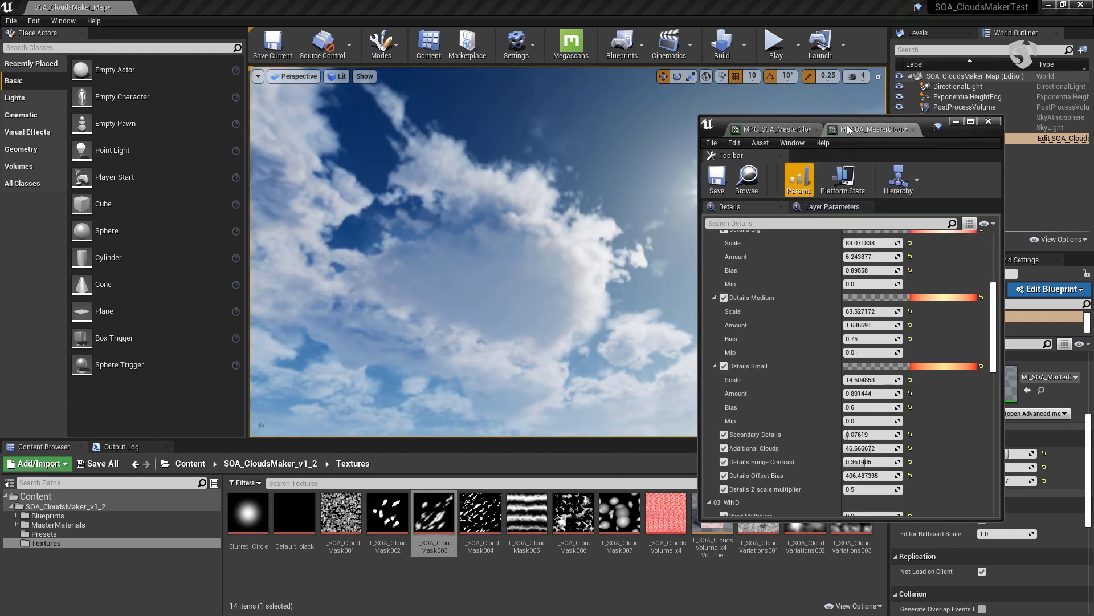
left_click_drag(849, 476, 823, 476)
left_click(778, 129)
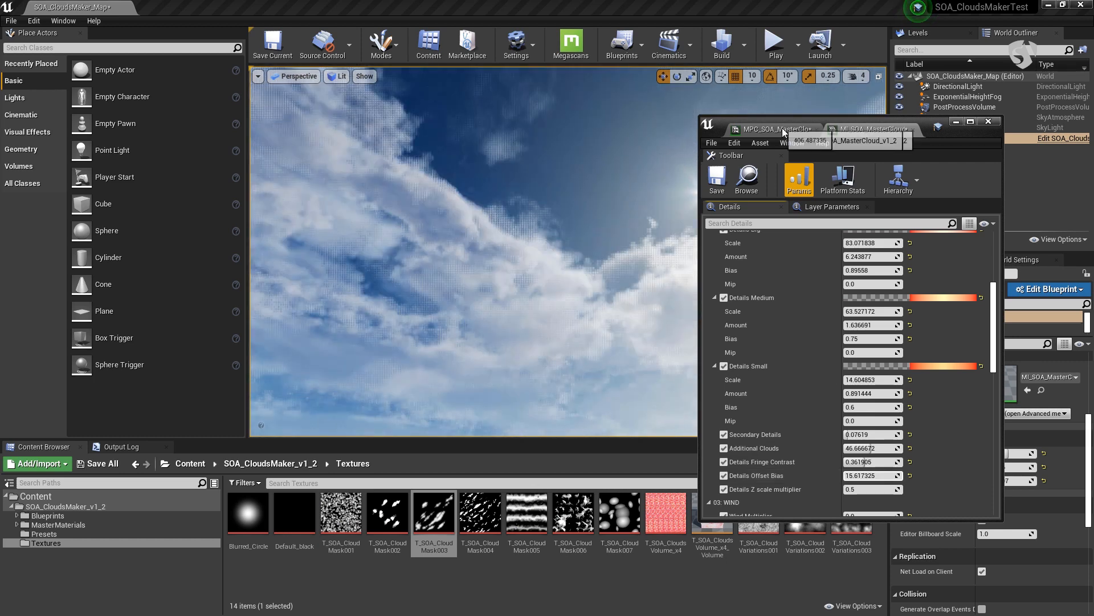
left_click_drag(843, 419, 860, 419)
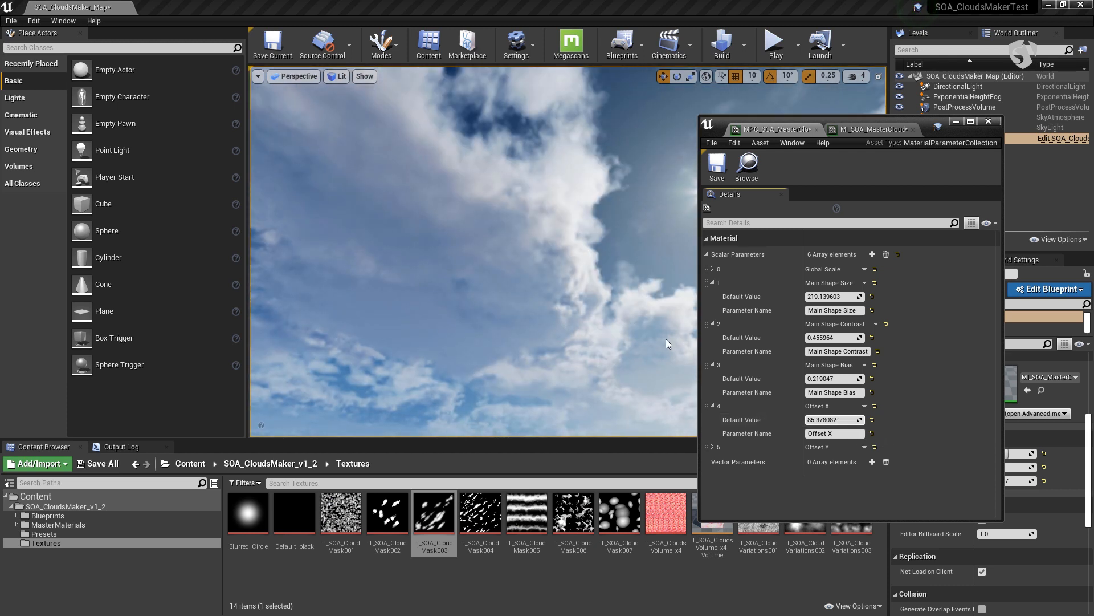
- Try a Details Z scale multiplier of 1.0 in the material instance, inspect the clouds, and settle on about 0.51
left_click(856, 130)
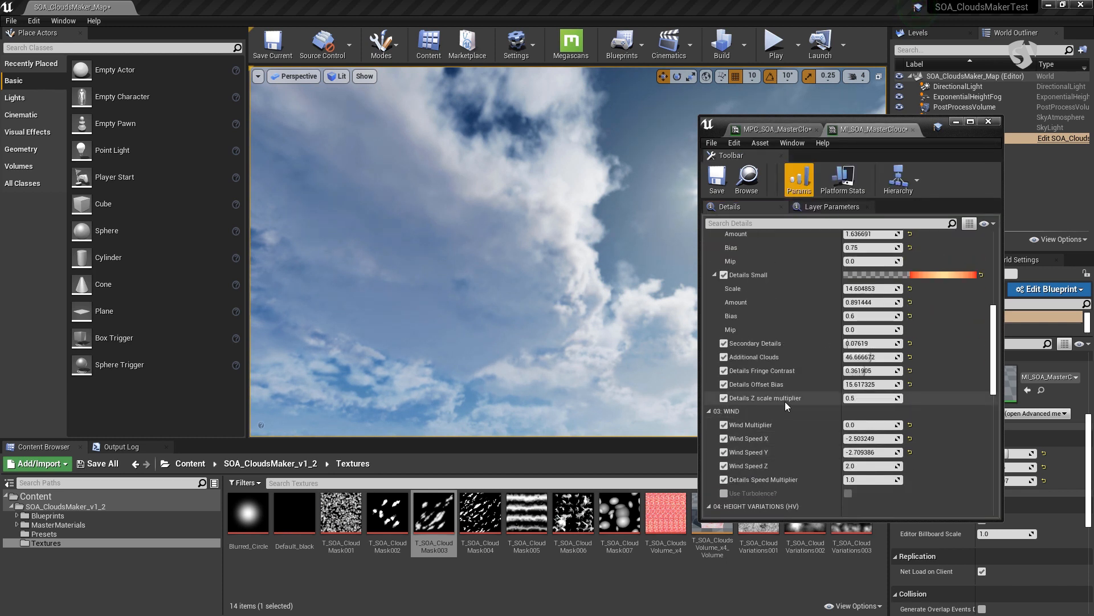
right_click_drag(644, 365, 684, 399)
right_click_drag(542, 310, 536, 292)
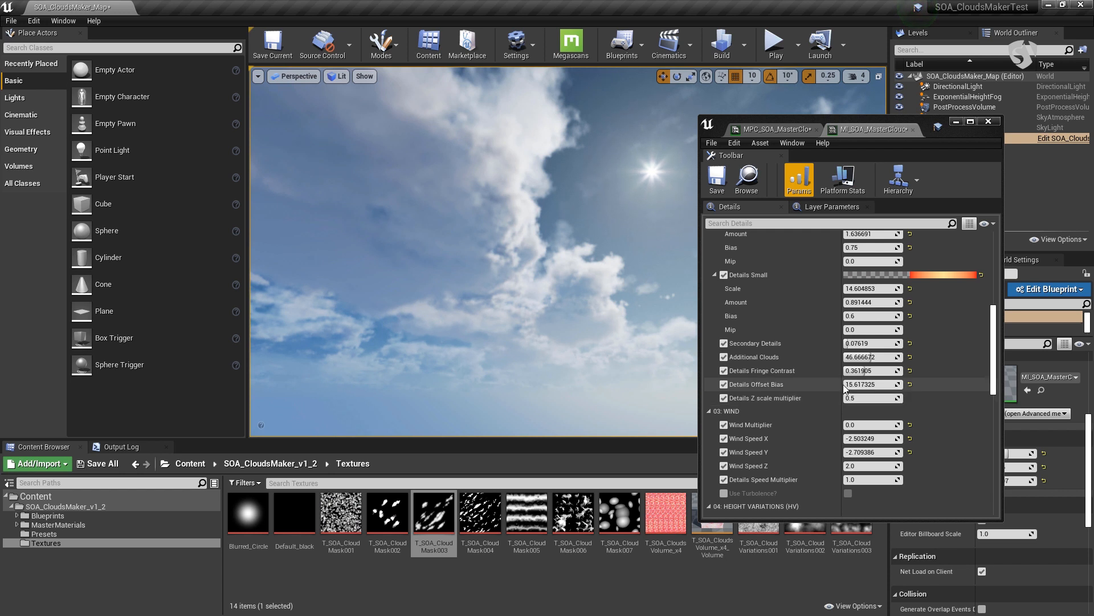
left_click(877, 398)
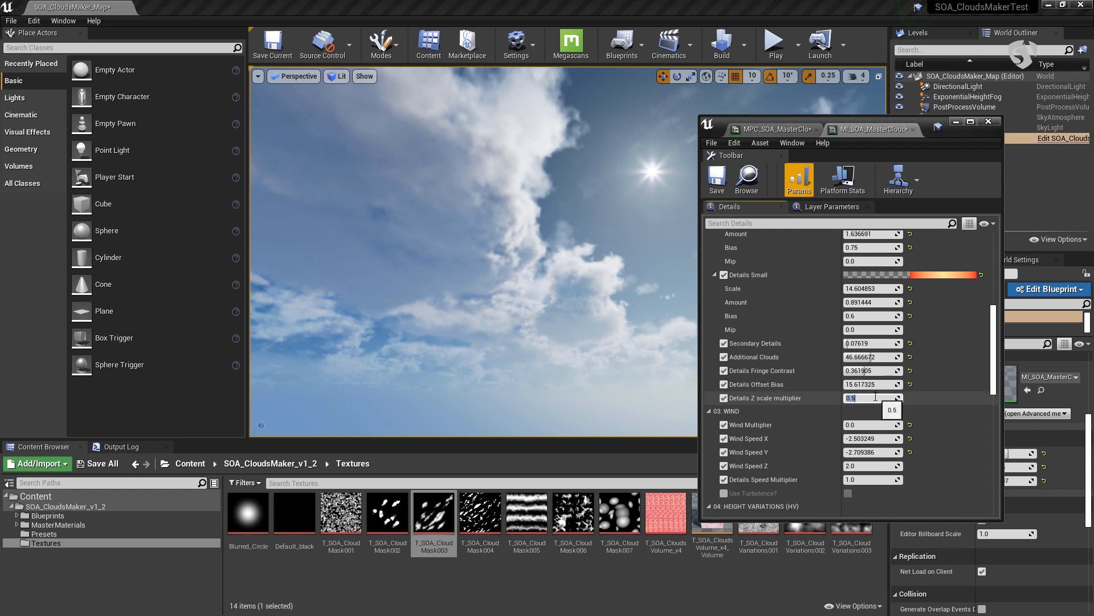
type("1")
key("Return")
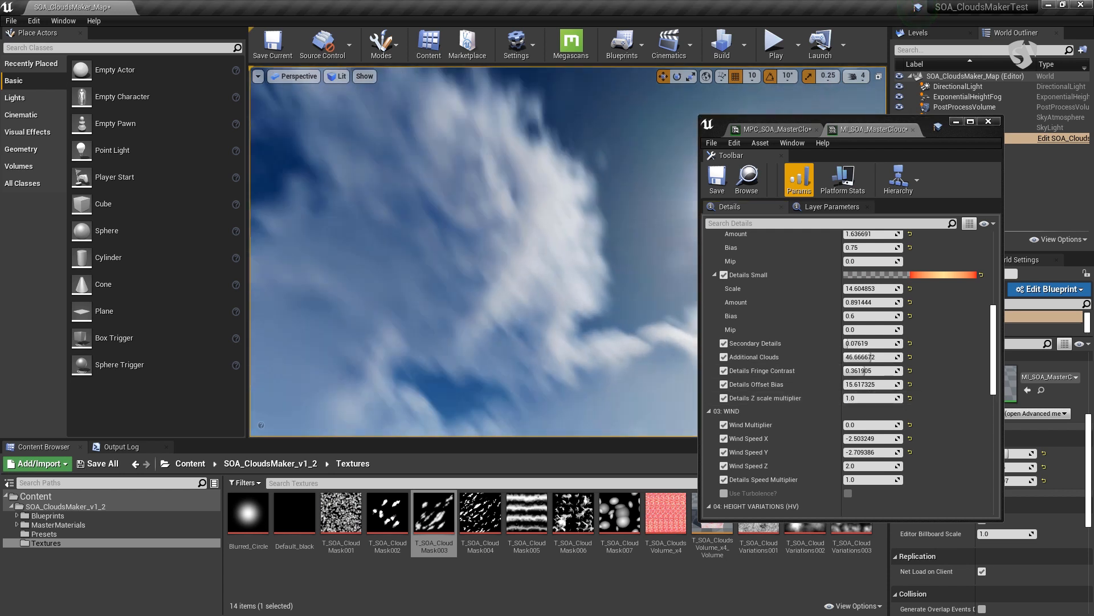
right_click_drag(473, 250, 580, 204)
right_click_drag(409, 168, 410, 168)
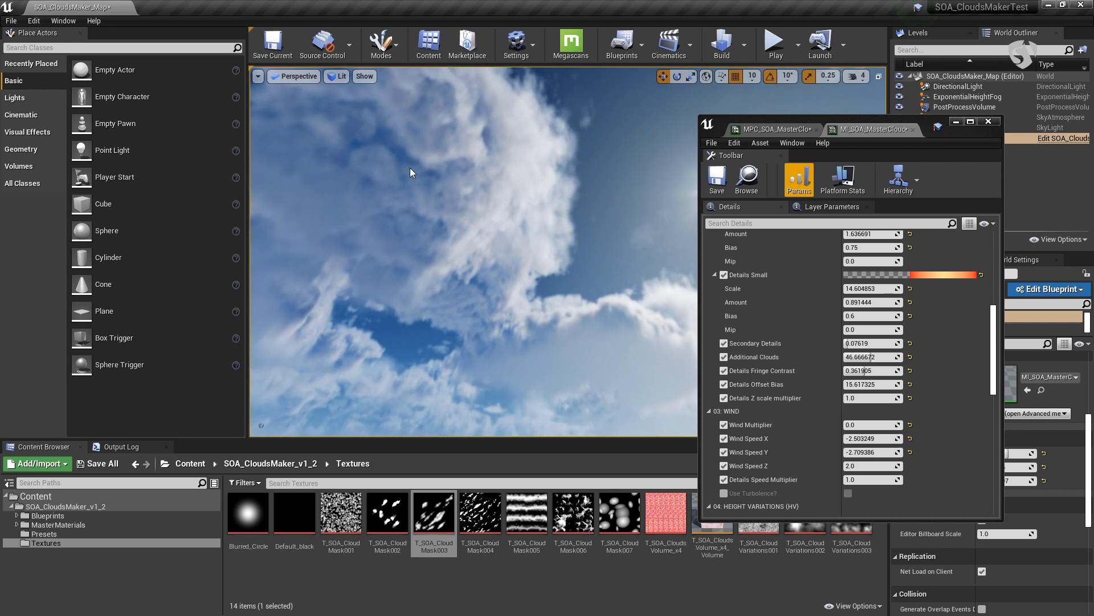
mouse_move(483, 221)
right_mouse_down()
mouse_move(442, 212)
mouse_move(478, 211)
right_mouse_up()
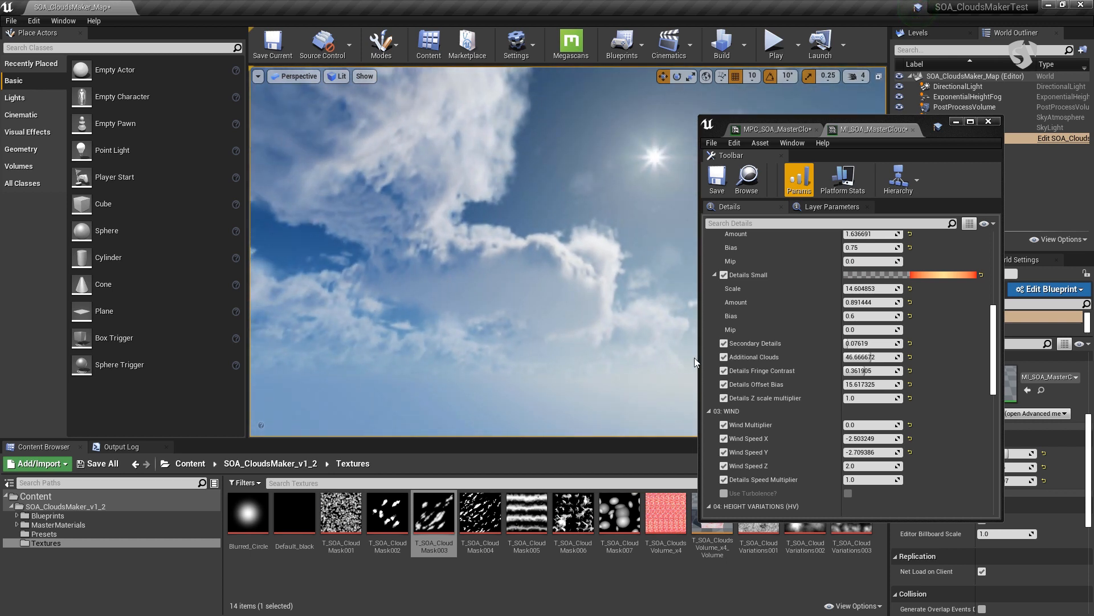
mouse_move(891, 400)
left_mouse_down()
mouse_move(846, 401)
mouse_move(878, 398)
left_mouse_up()
right_click_drag(624, 252, 693, 247)
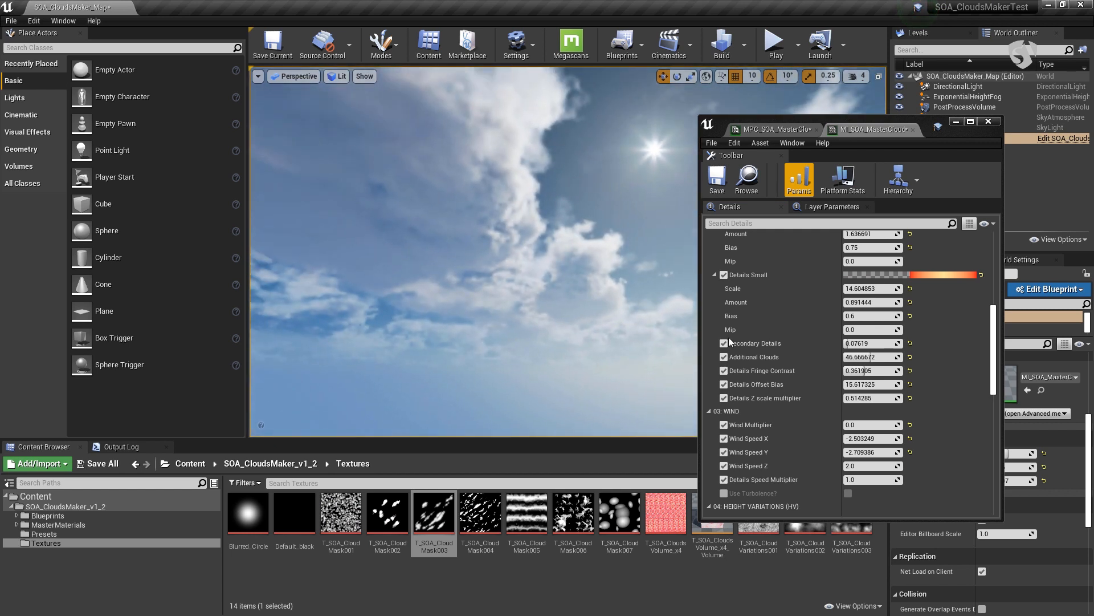
- Set the Wind Multiplier to 1, raise it to 10, and watch the clouds move across the sky
scroll(871, 359, "down", 2)
scroll(871, 359, "down", 3)
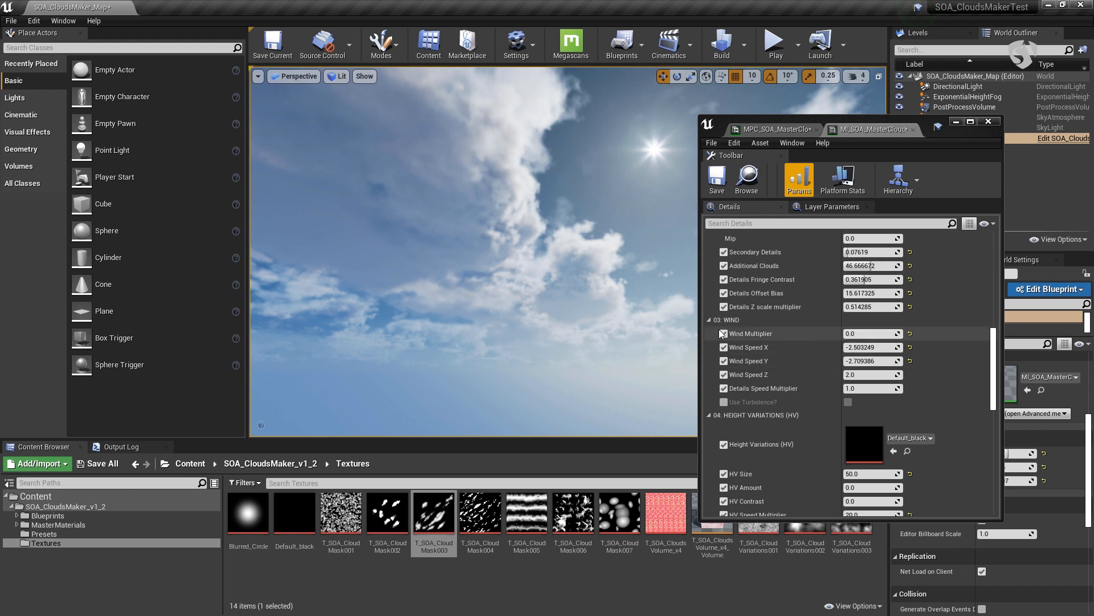
left_click(880, 334)
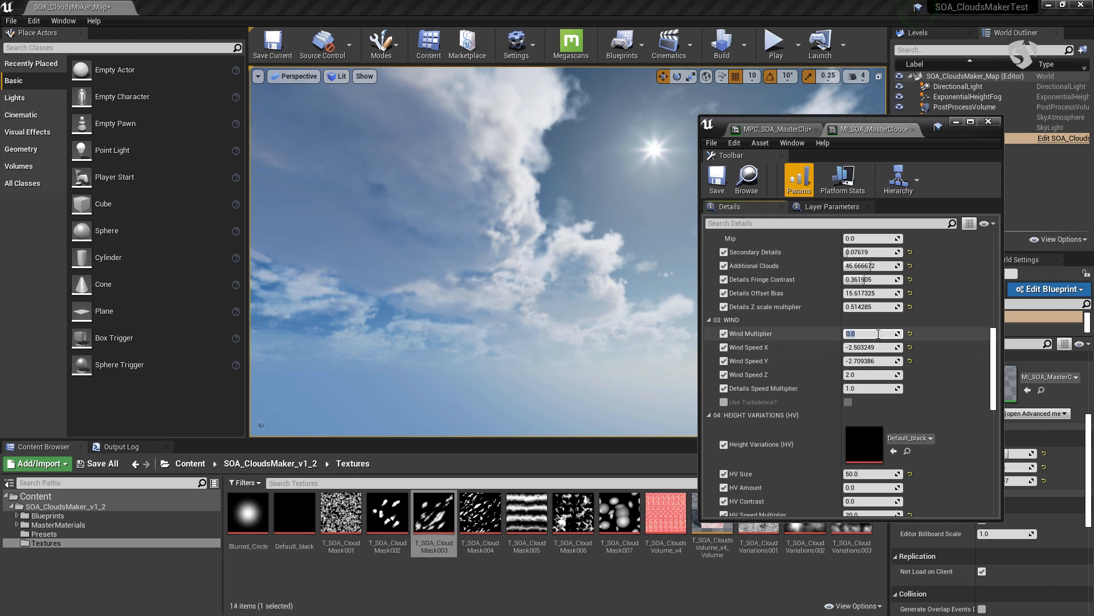
key("Return")
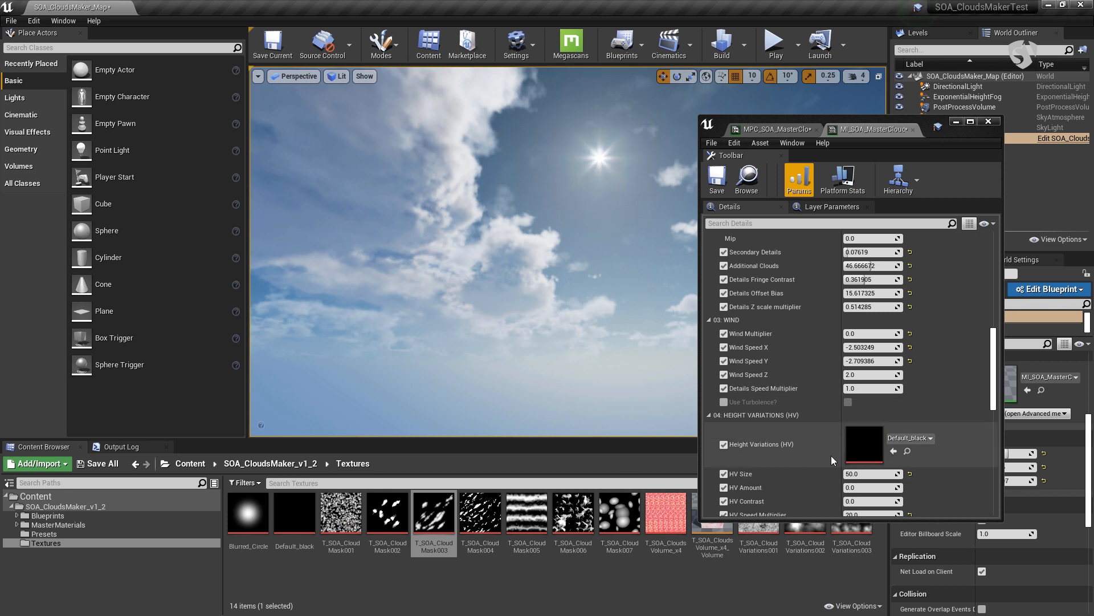
left_click(869, 334)
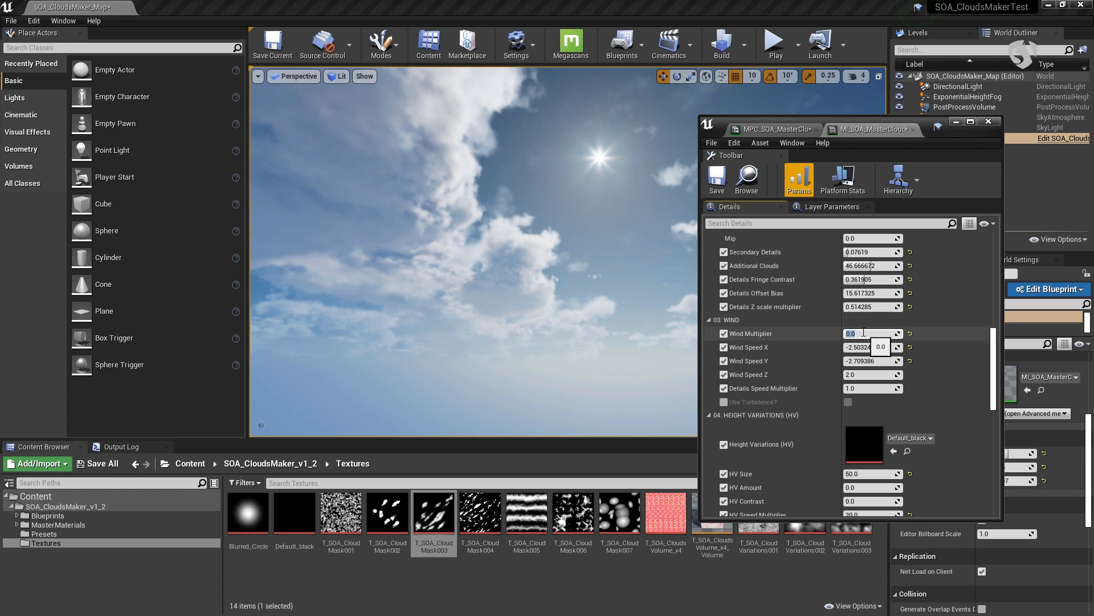
type("1")
key("Return")
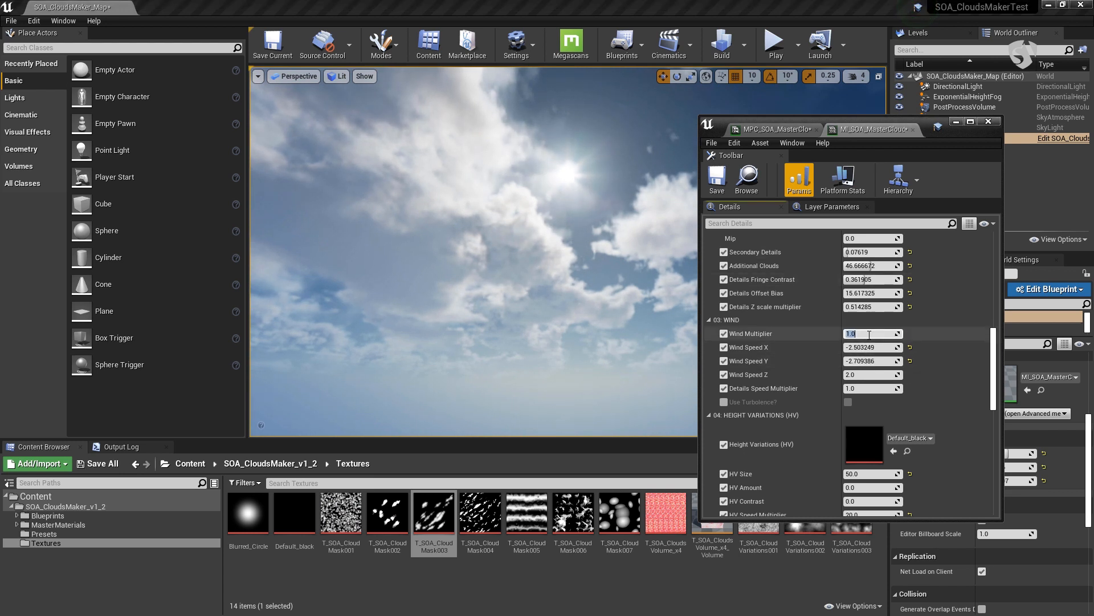
type("10")
key("Return")
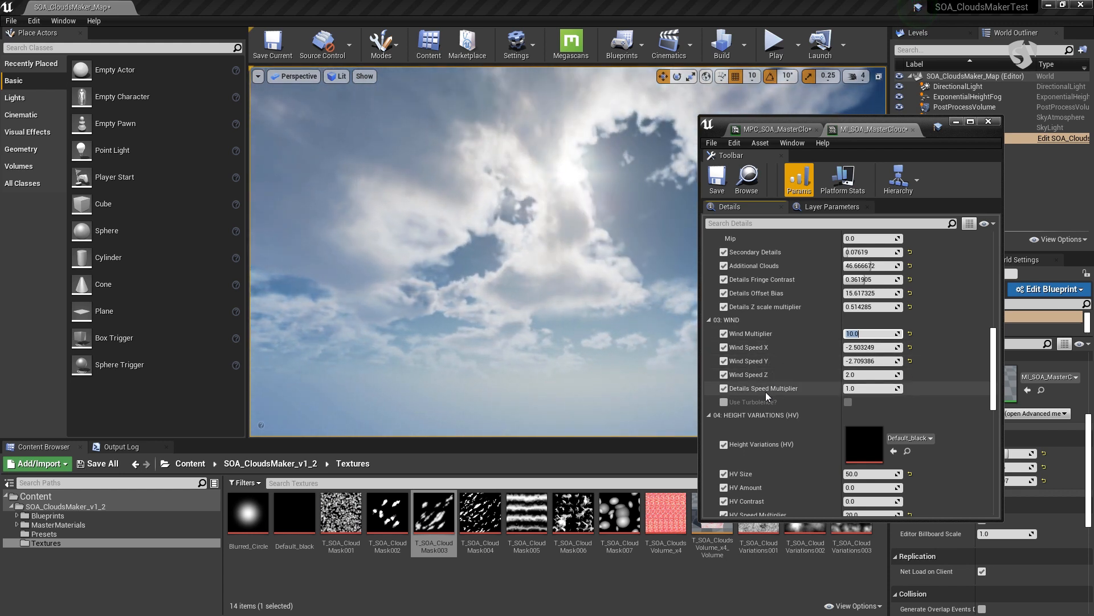
right_click_drag(613, 326, 584, 327)
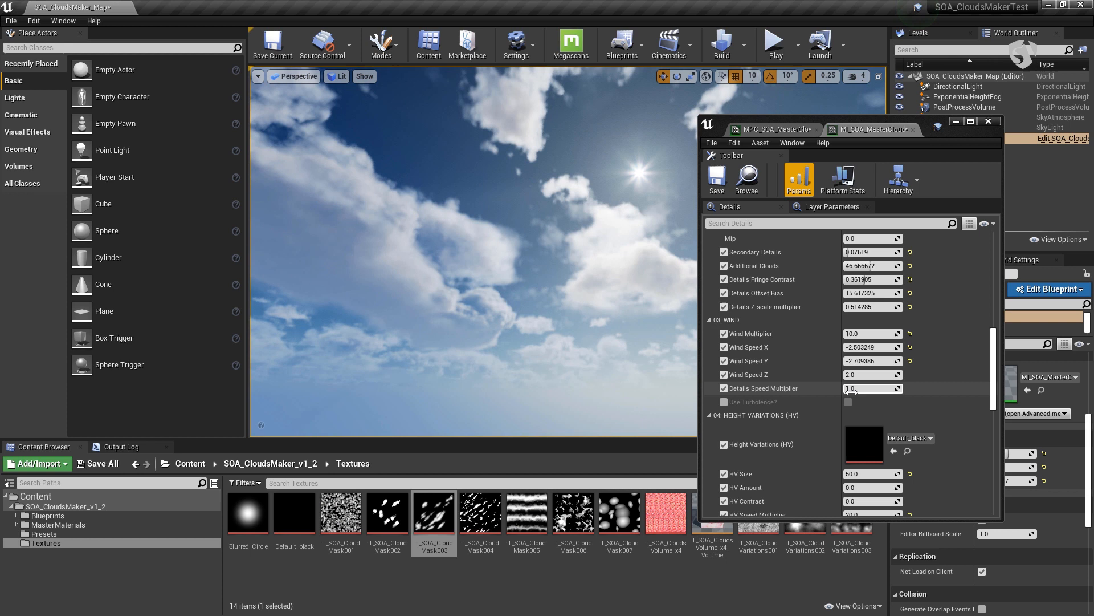
- Override the Use Turbulence option in the Wind group and switch it on, and look around the sky
scroll(822, 372, "up", 2)
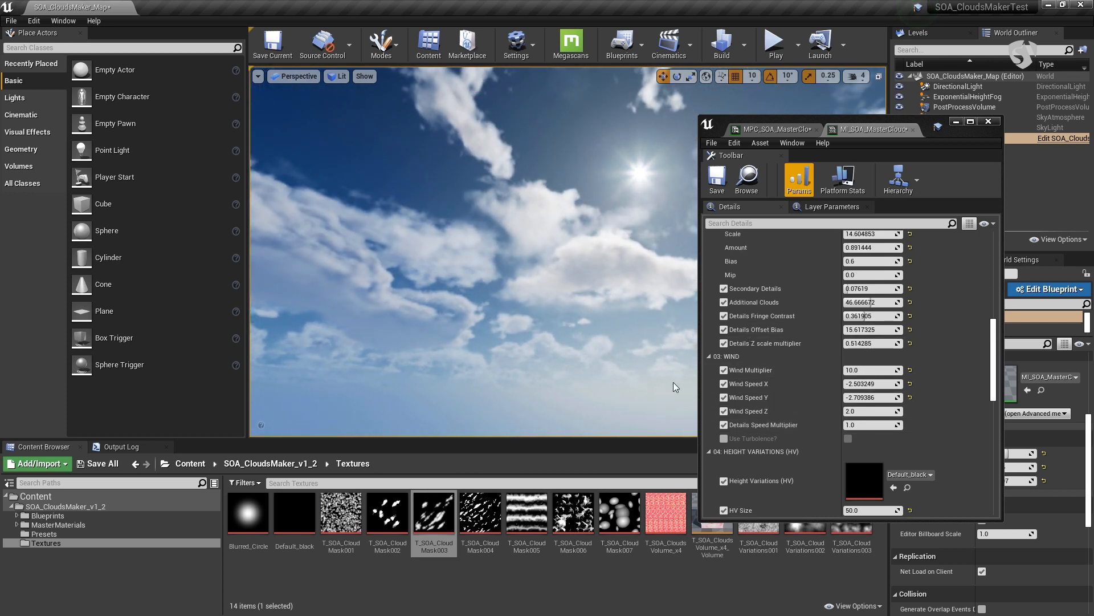
scroll(744, 427, "down", 3)
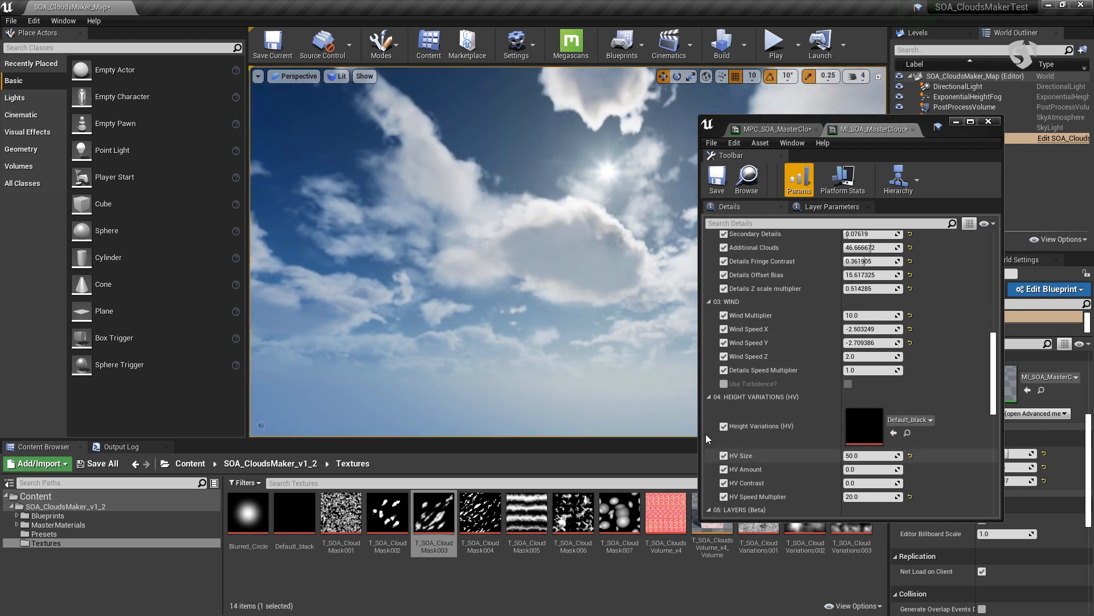
left_click(724, 385)
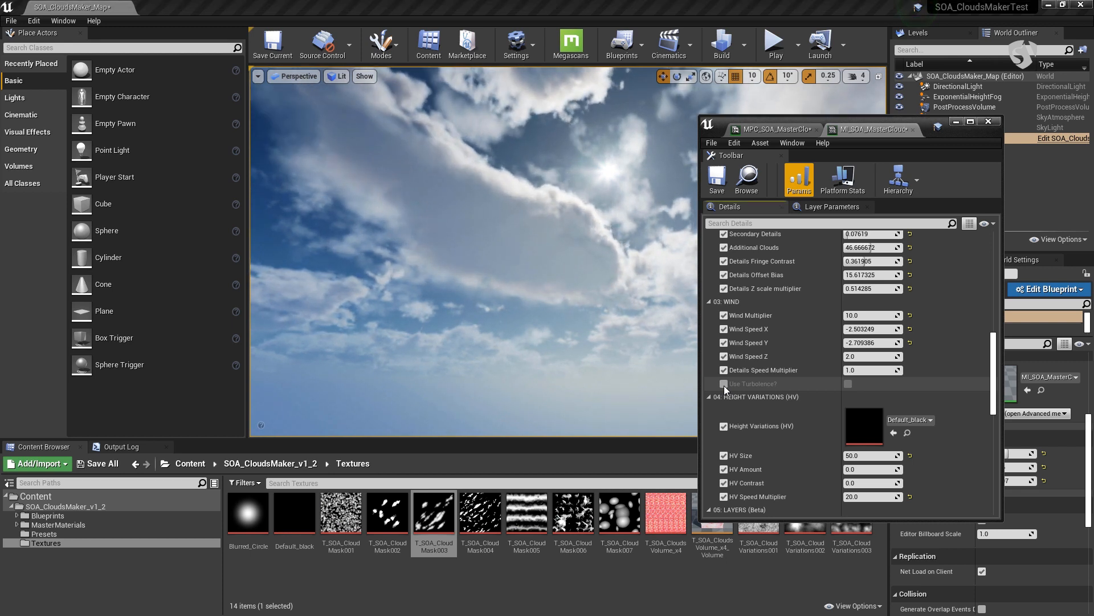
left_click(849, 384)
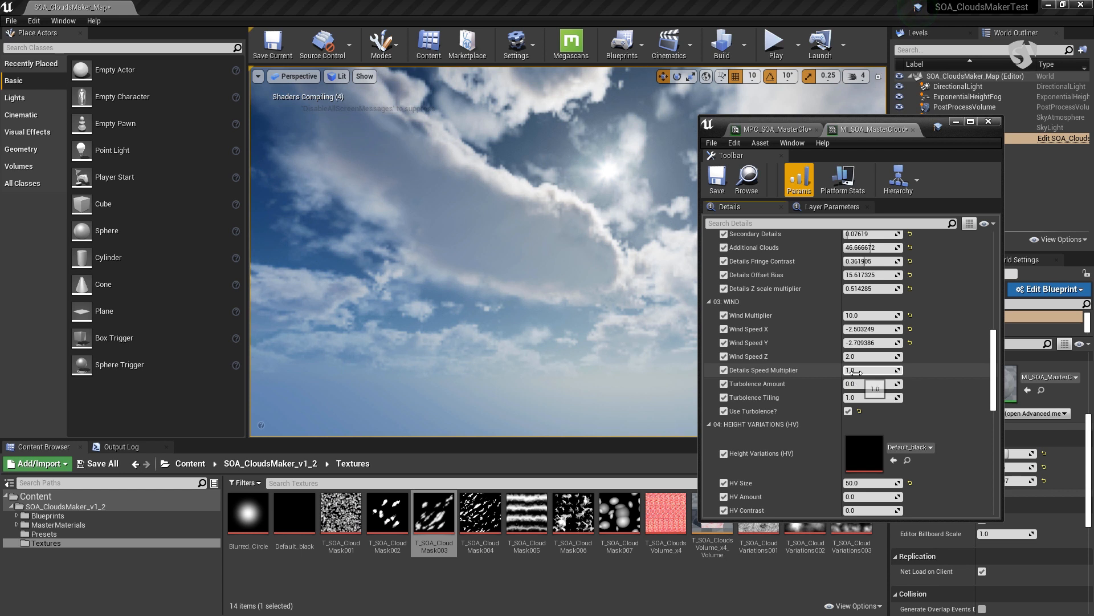
right_click_drag(449, 184, 393, 228)
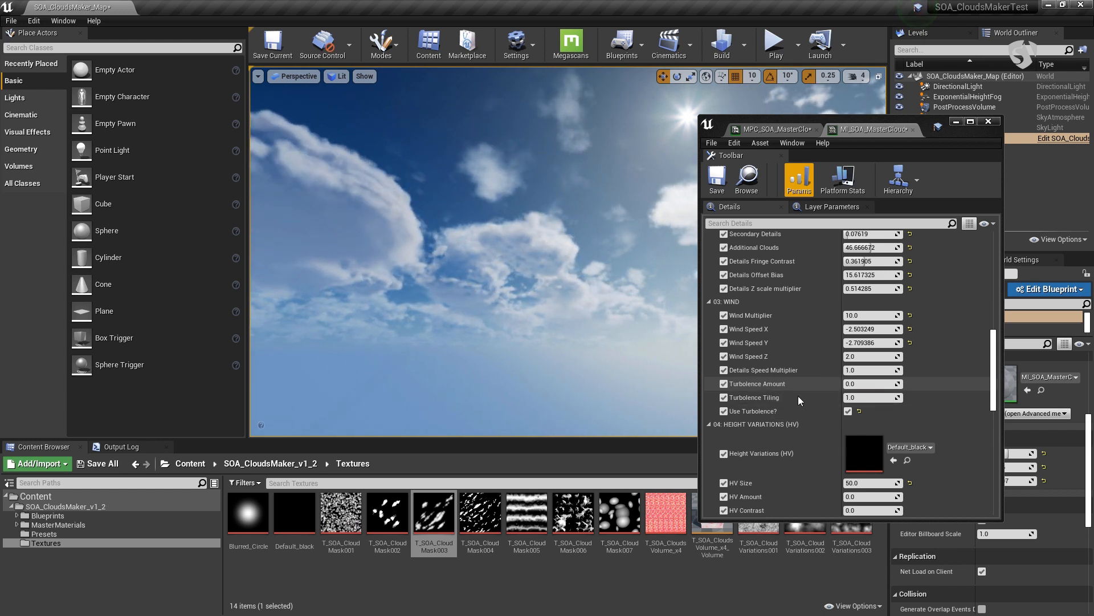
- Try a Turbulence Tiling of 100 with the Turbulence Amount raised to about 0.46 and inspect the clouds
left_click_drag(860, 383, 885, 405)
left_click(871, 397)
type("100")
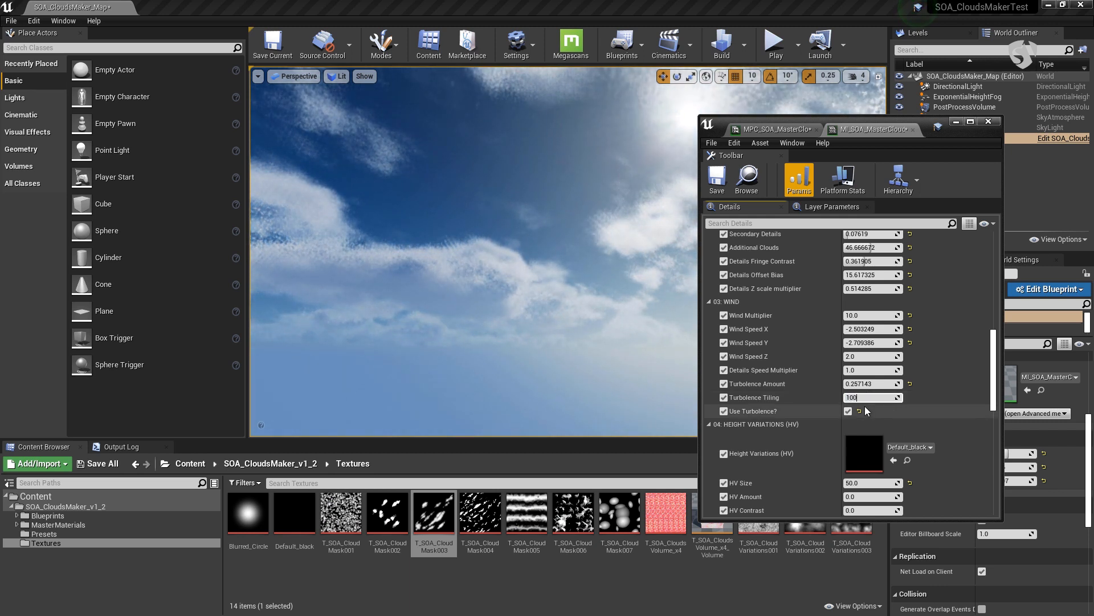
key("Return")
left_click_drag(866, 383, 886, 383)
right_click_drag(615, 274, 639, 220)
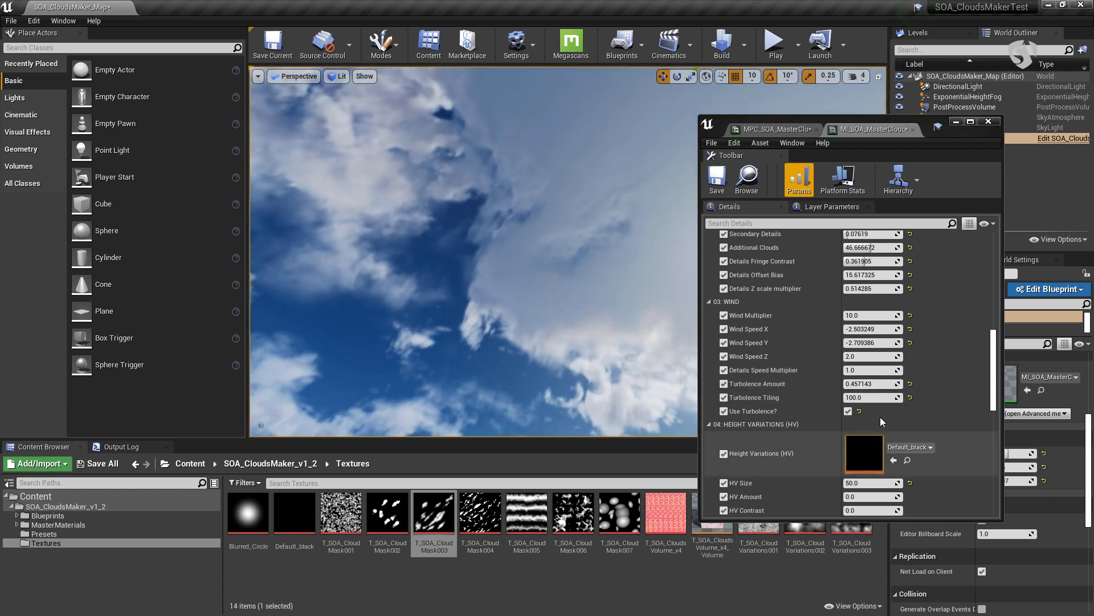
- Try a Turbulence Tiling of about 37.19 with a stronger Turbulence Amount of about 0.68 and examine the distortion
left_click_drag(869, 397, 637, 240)
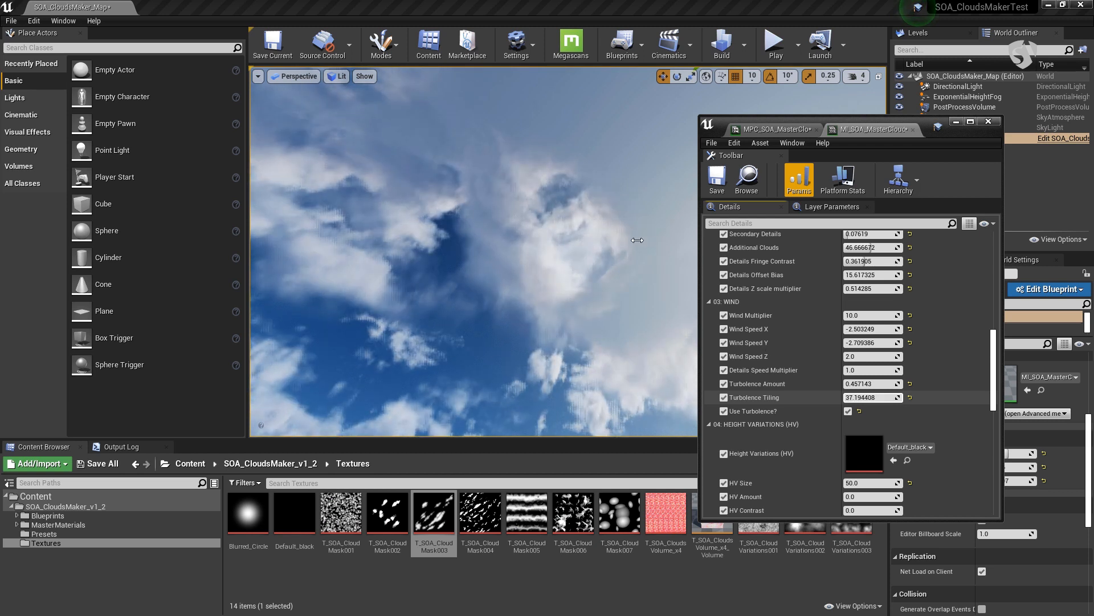
right_click_drag(567, 234, 576, 309)
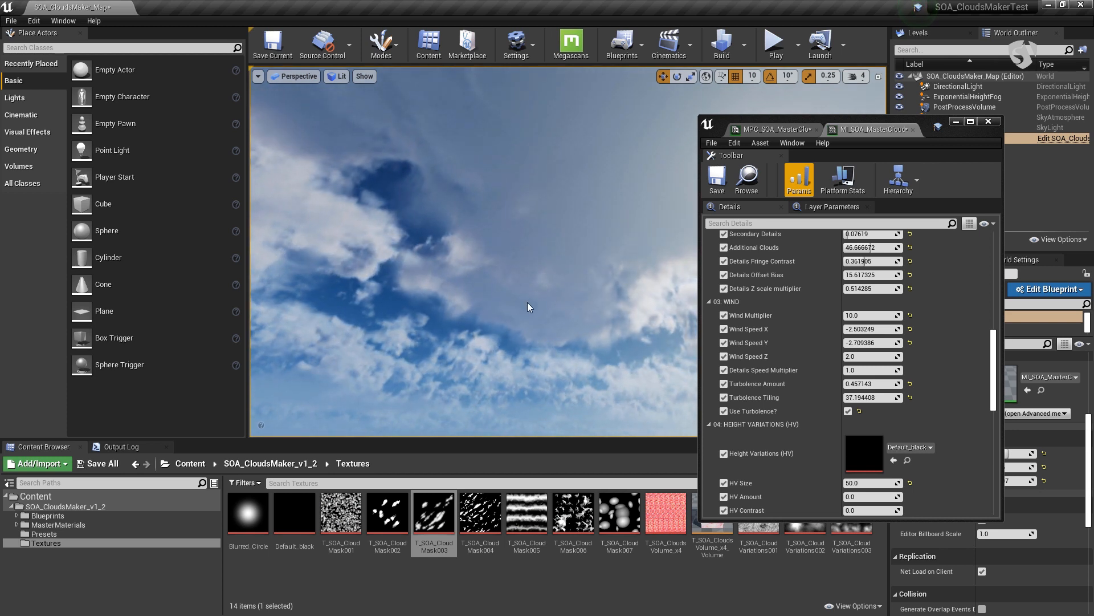
mouse_move(872, 383)
left_mouse_down()
mouse_move(923, 383)
mouse_move(885, 384)
left_mouse_up()
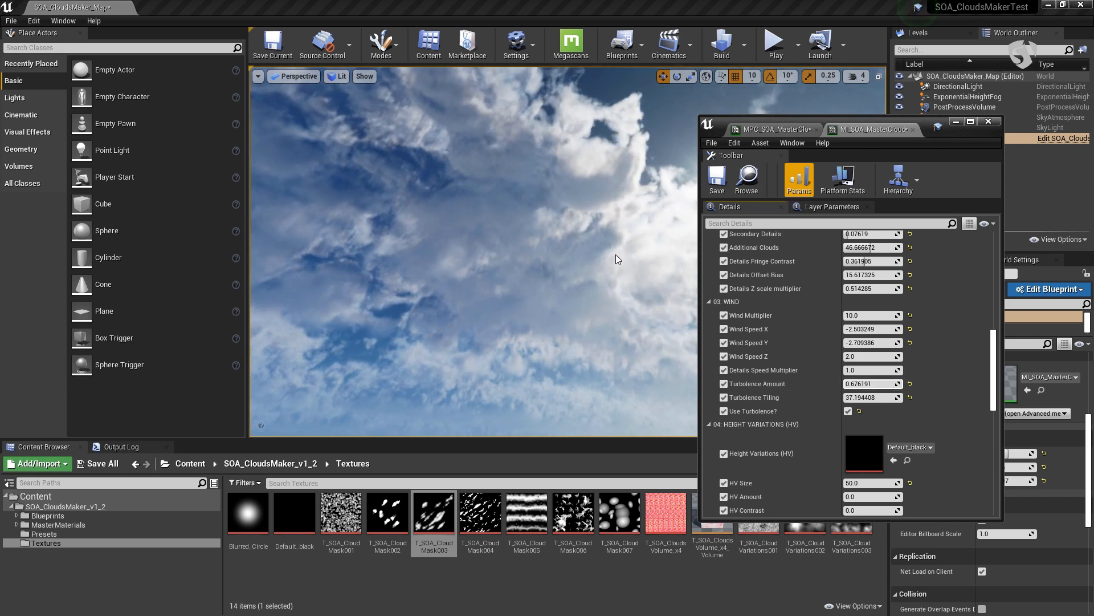
- Reduce the Turbulence Amount to about 0.03 and set the Turbulence Tiling to about 51.44
left_click_drag(892, 386, 851, 386)
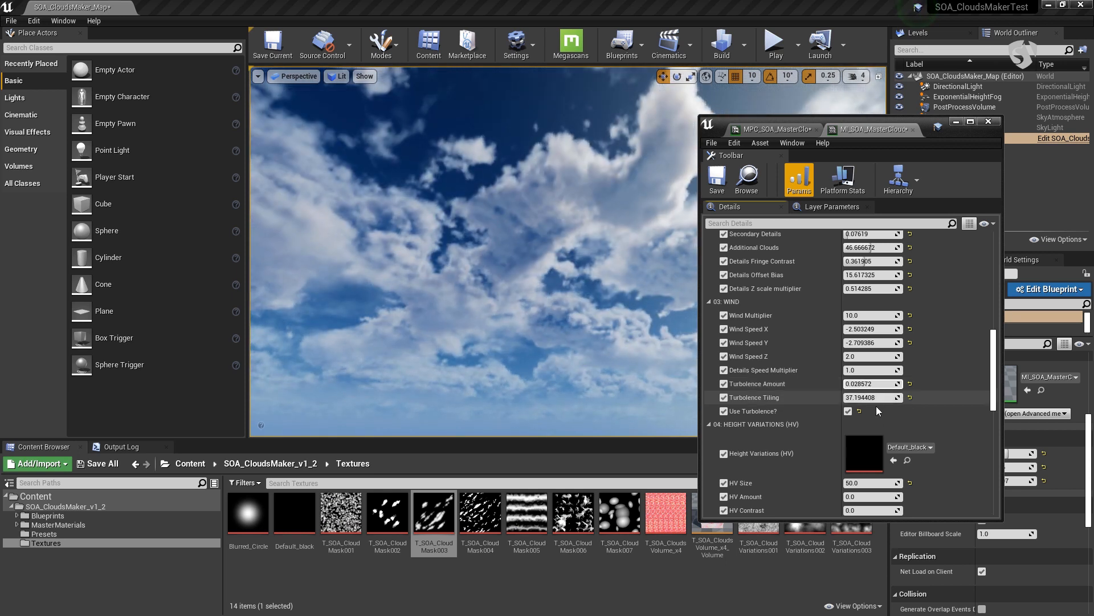
left_click_drag(872, 397, 850, 397)
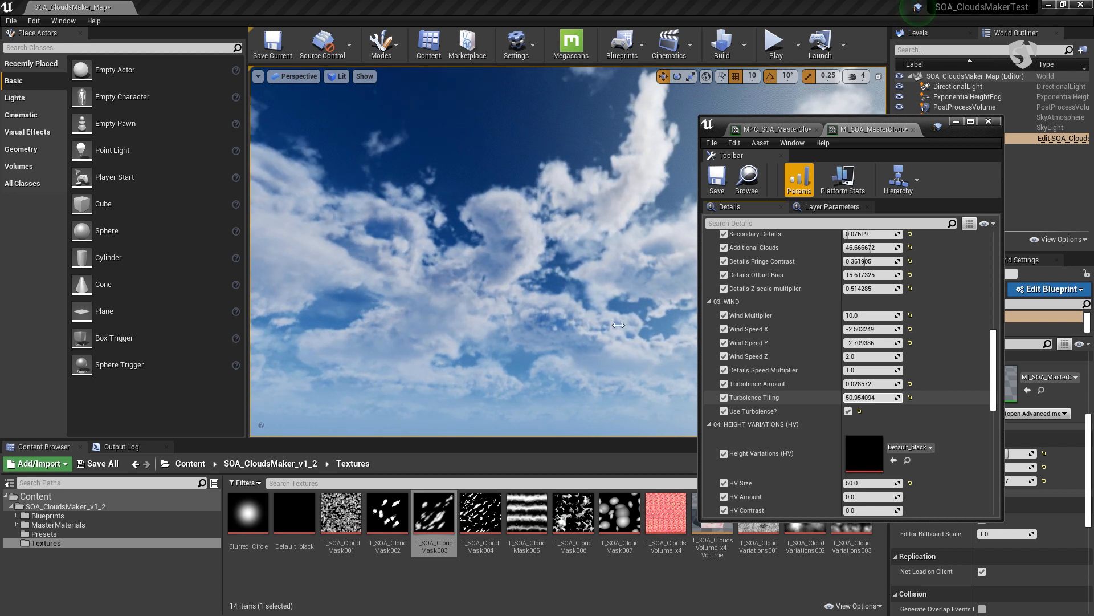
mouse_move(559, 310)
right_mouse_down()
mouse_move(558, 354)
mouse_move(559, 319)
right_mouse_up()
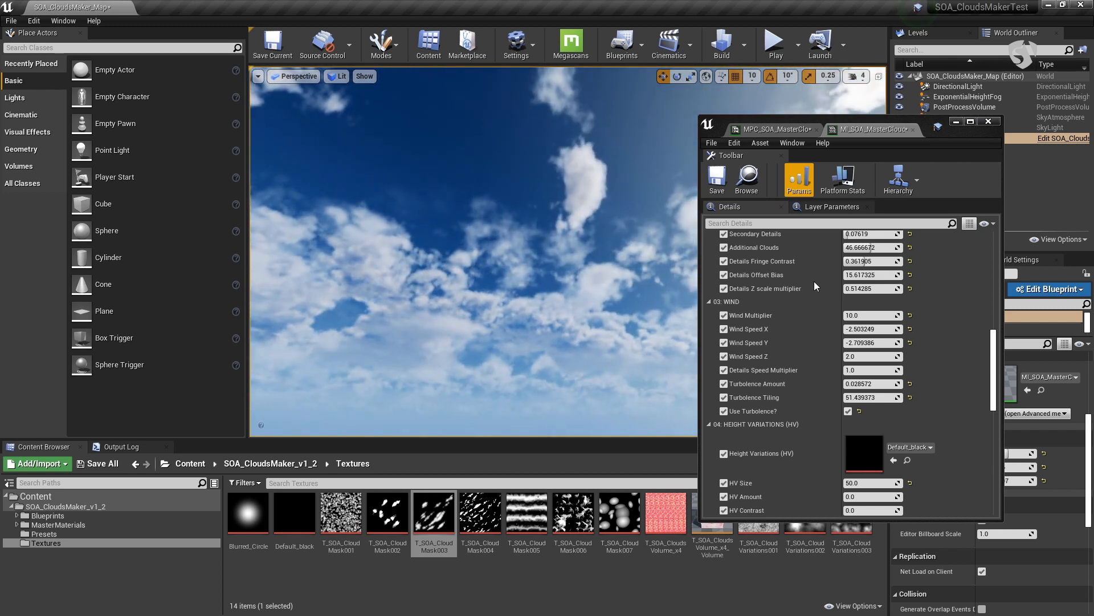
scroll(843, 316, "up", 5)
scroll(869, 390, "down", 5)
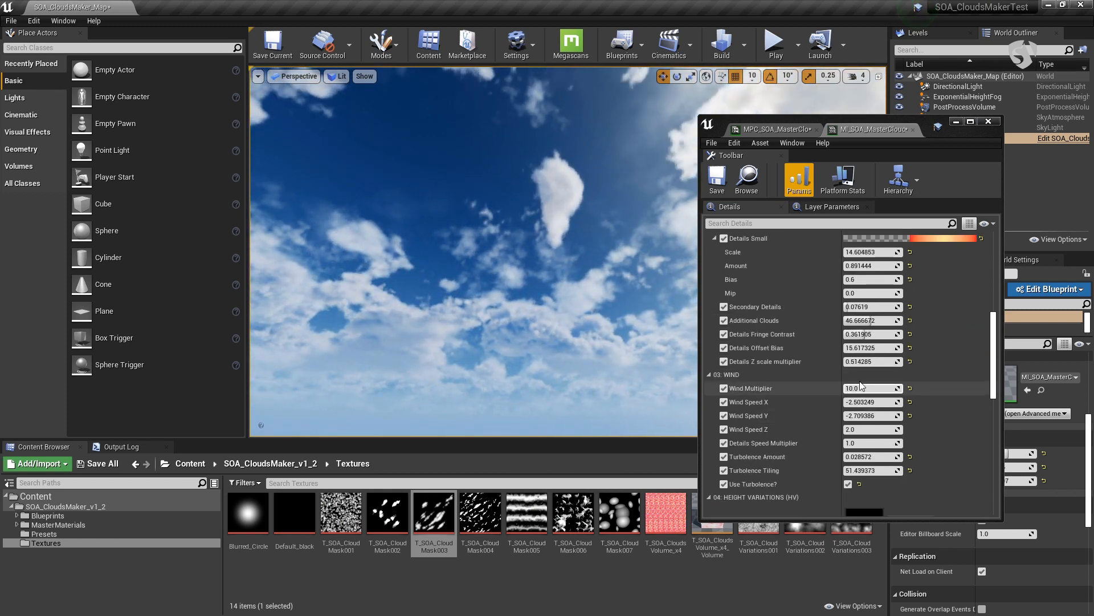
- Set the Wind Multiplier in the Wind group to 1
left_click(870, 388)
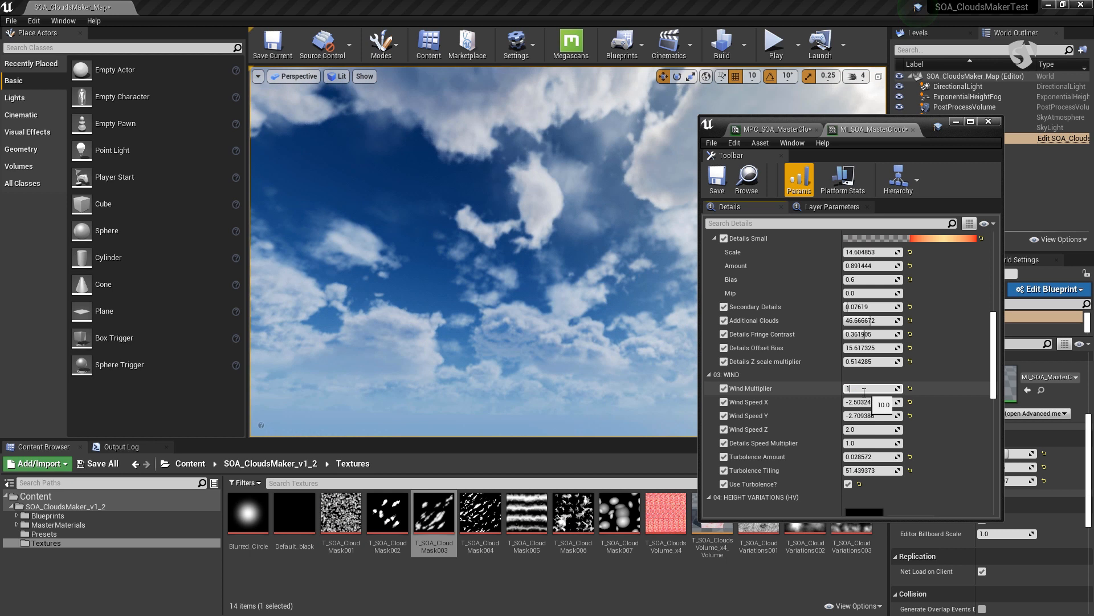
type("1")
key("Return")
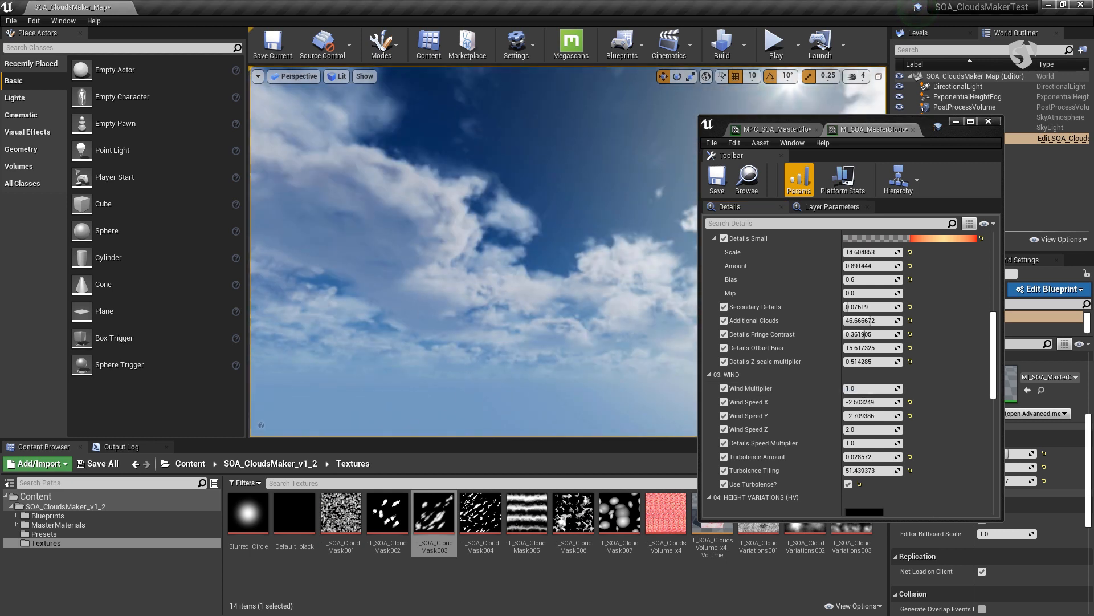
- Review the Wind, Height Variations and Layers (Beta) parameters and look around the sky
scroll(806, 251, "down", 2)
scroll(806, 340, "up", 5)
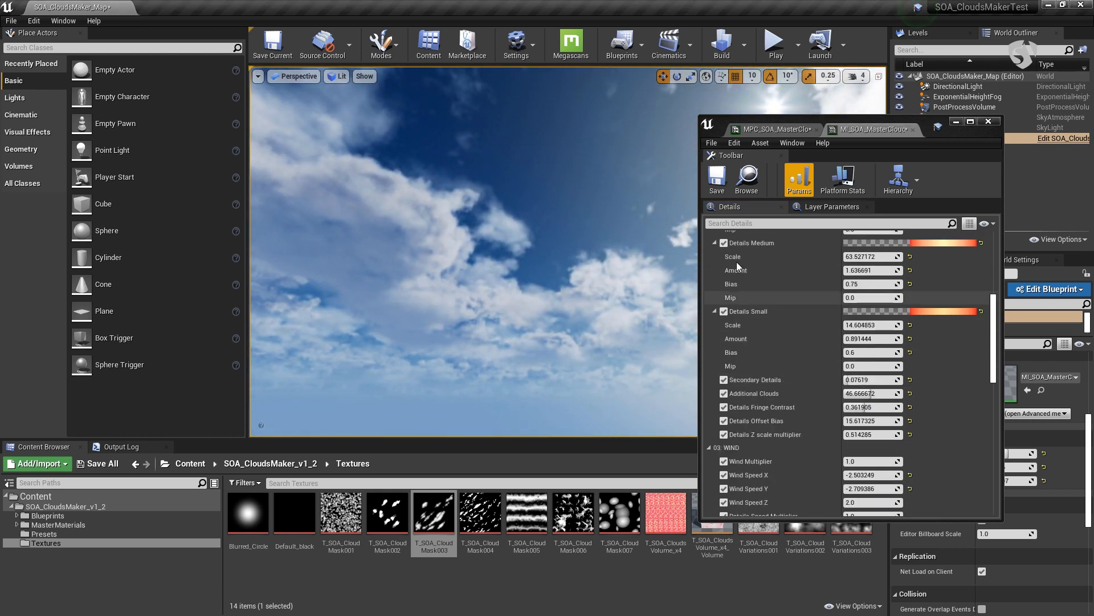
scroll(829, 409, "down", 5)
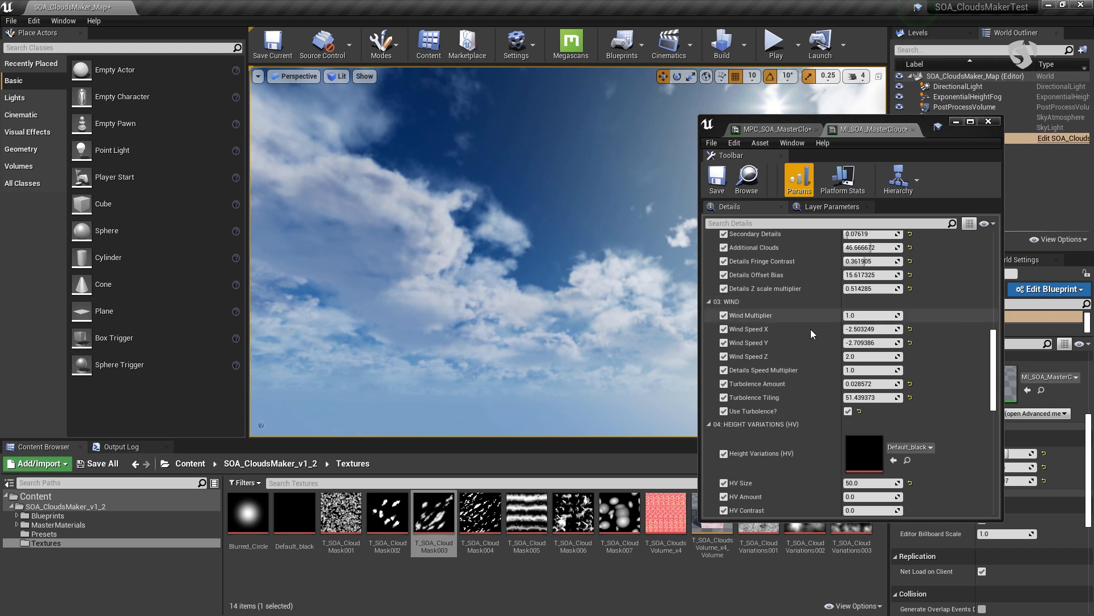
scroll(809, 342, "down", 3)
scroll(761, 363, "down", 3)
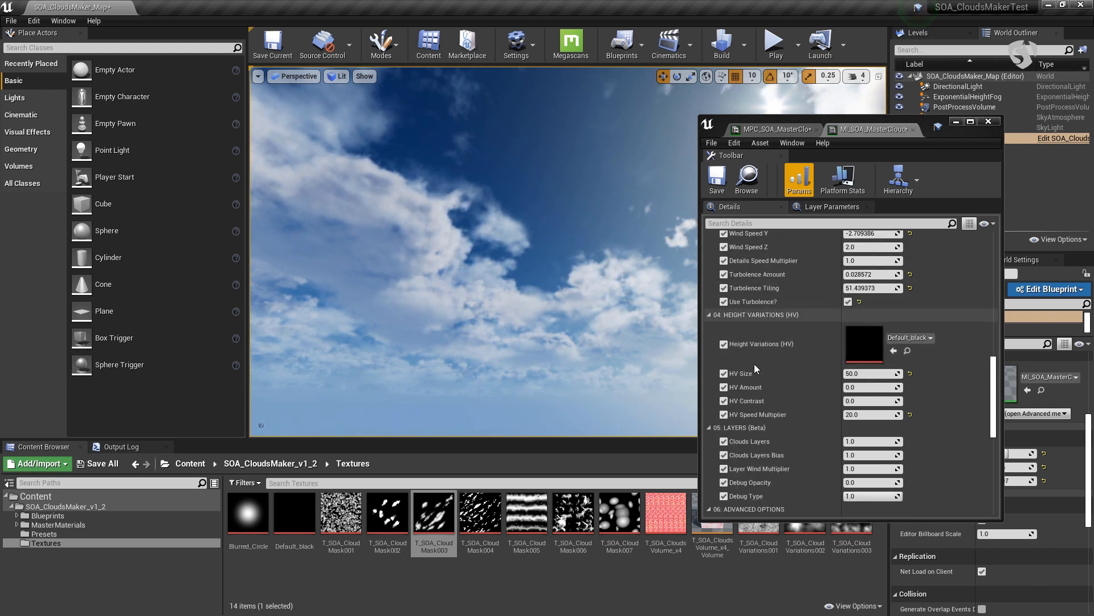
scroll(752, 332, "up", 1)
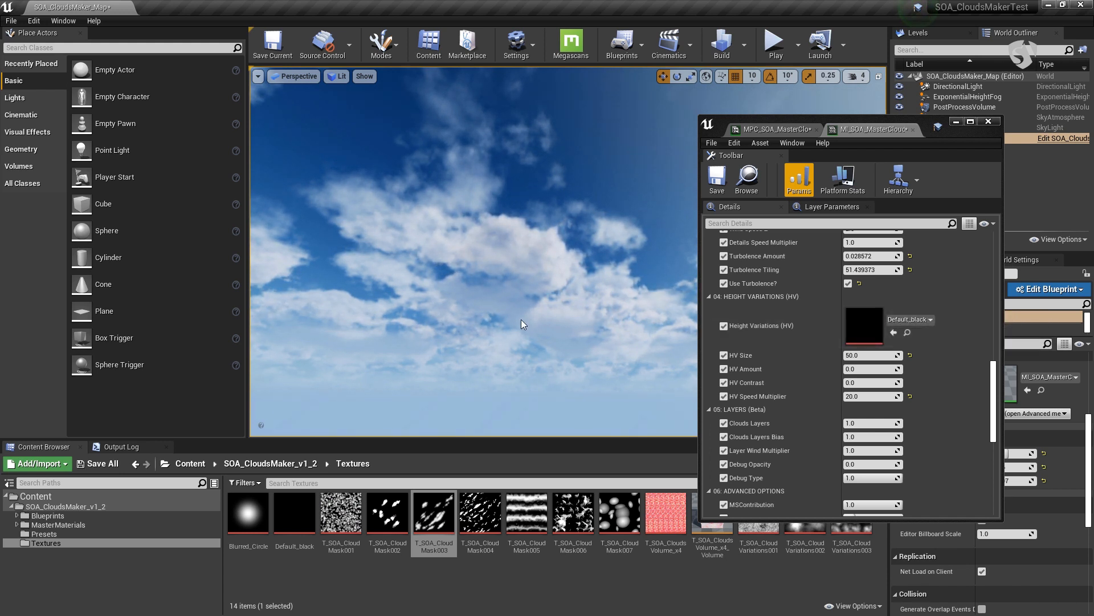
scroll(778, 377, "down", 3)
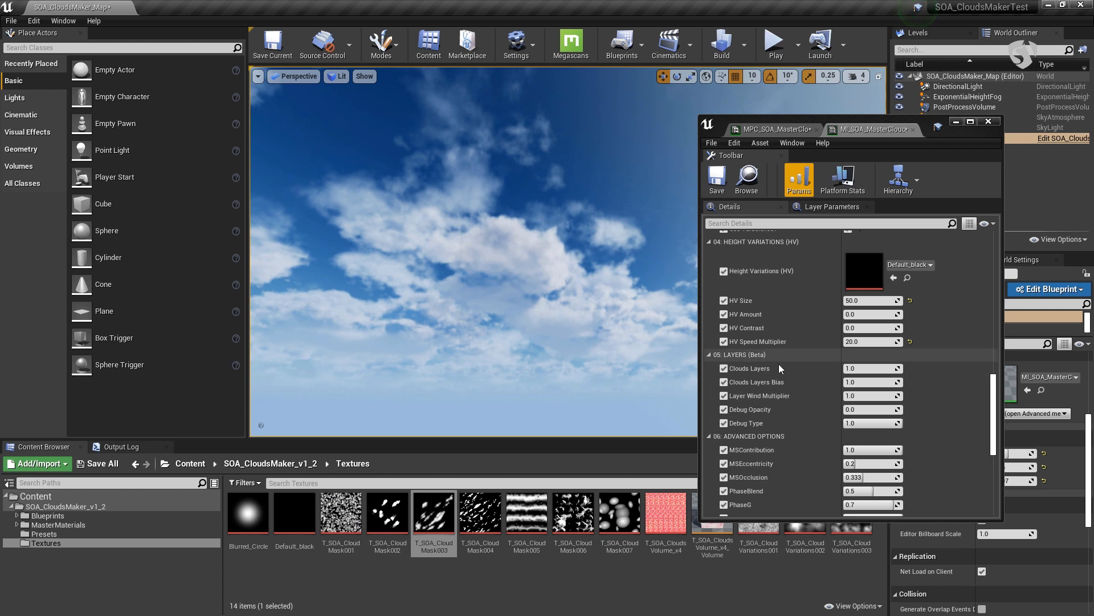
right_click_drag(577, 347, 635, 364)
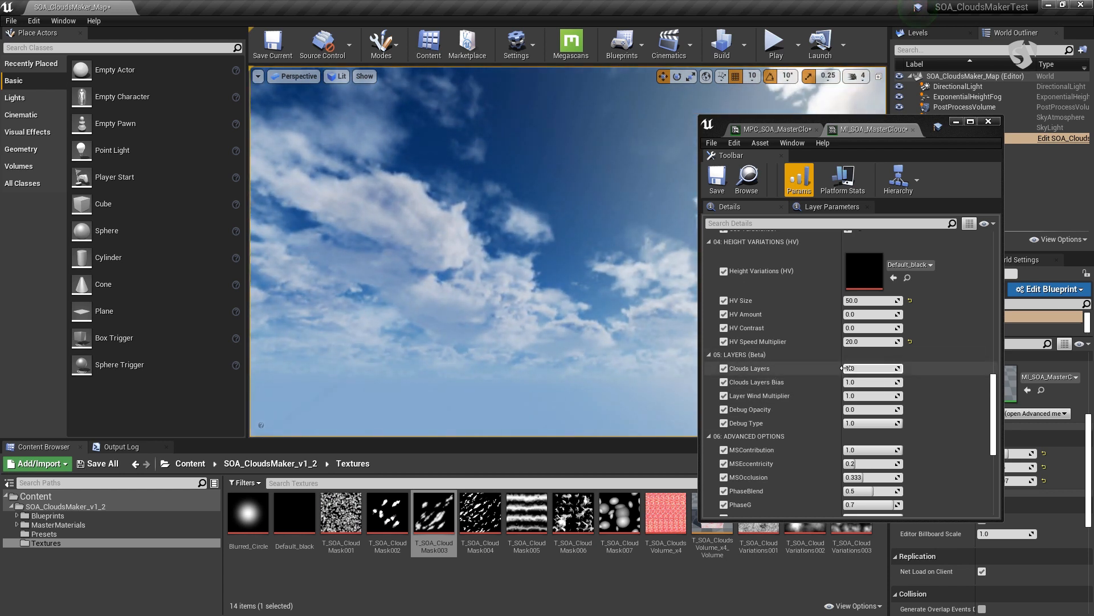
right_click_drag(594, 330, 644, 334)
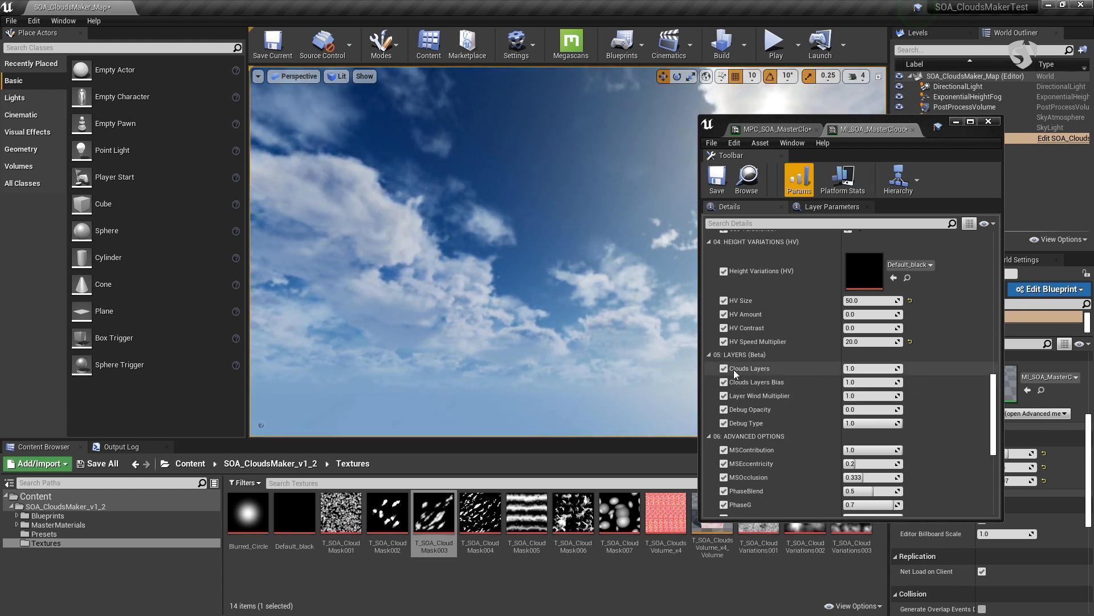
- Try 2 Clouds Layers with a Debug Opacity of 1 and inspect the color-coded layers
left_click(859, 370)
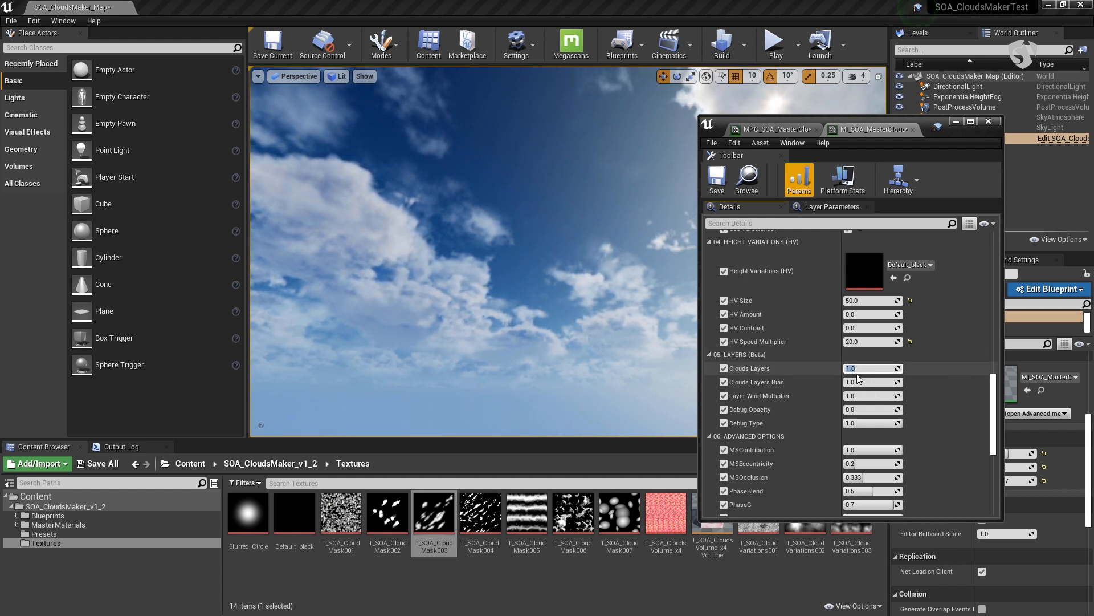
type("2")
key("Return")
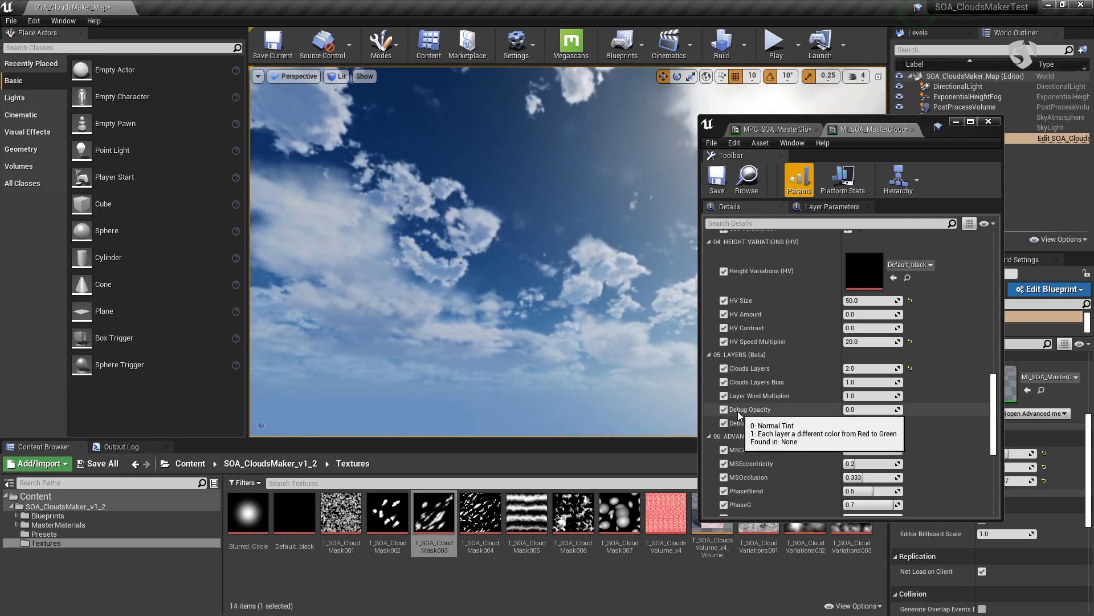
left_click(861, 410)
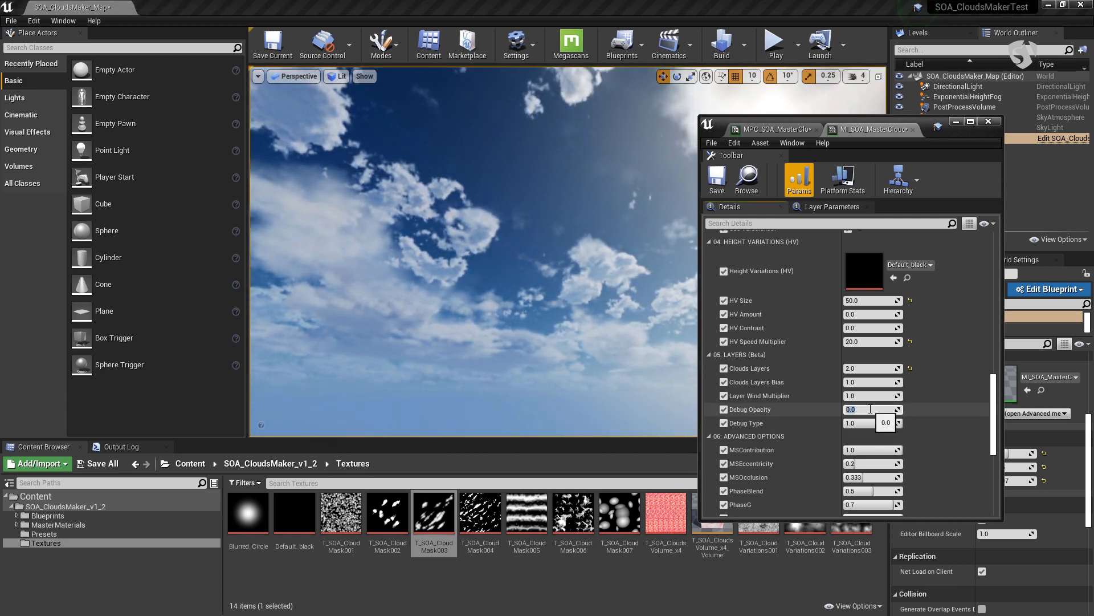
type("1")
key("Return")
mouse_move(493, 342)
right_mouse_down()
mouse_move(547, 342)
mouse_move(501, 333)
right_mouse_up()
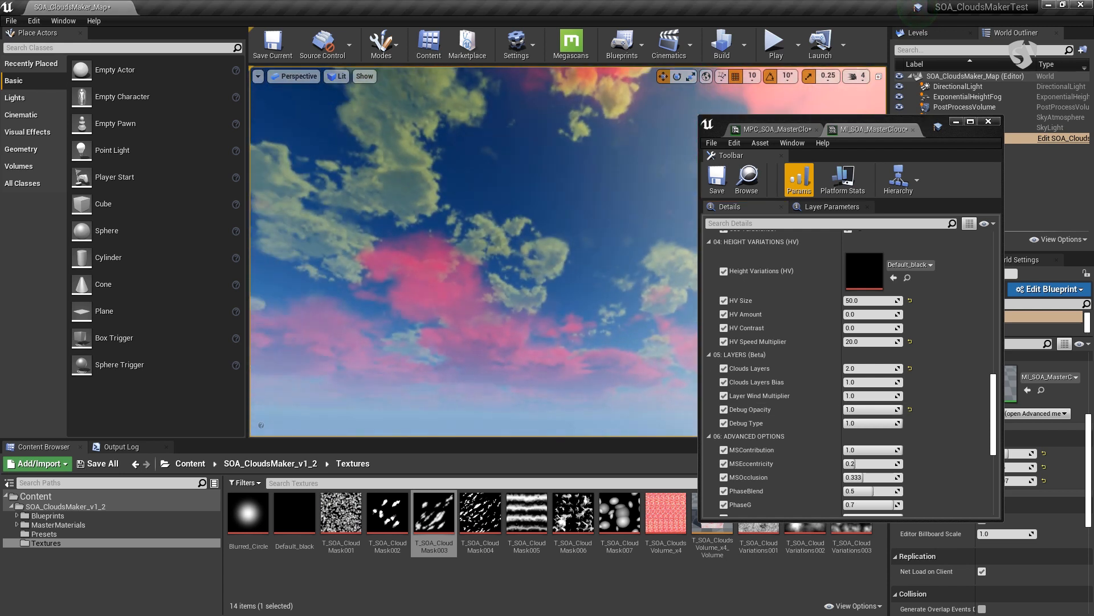
- Try 3 Clouds Layers with a Clouds Layers Bias of about 1.98 and of about 0.69
left_click(861, 369)
type("3")
key("Return")
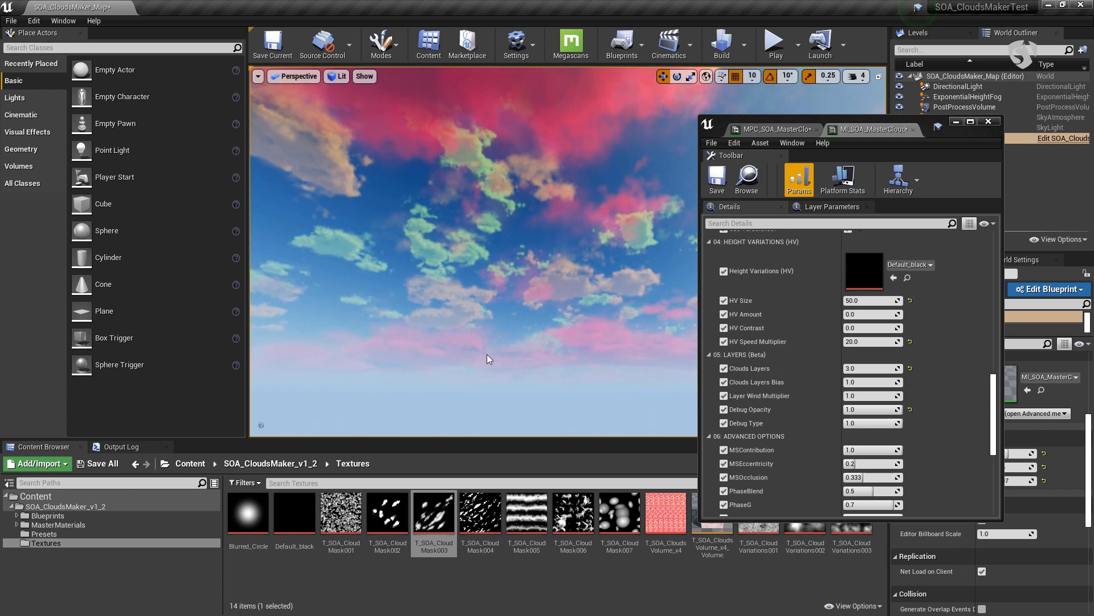
left_click_drag(874, 383, 890, 383)
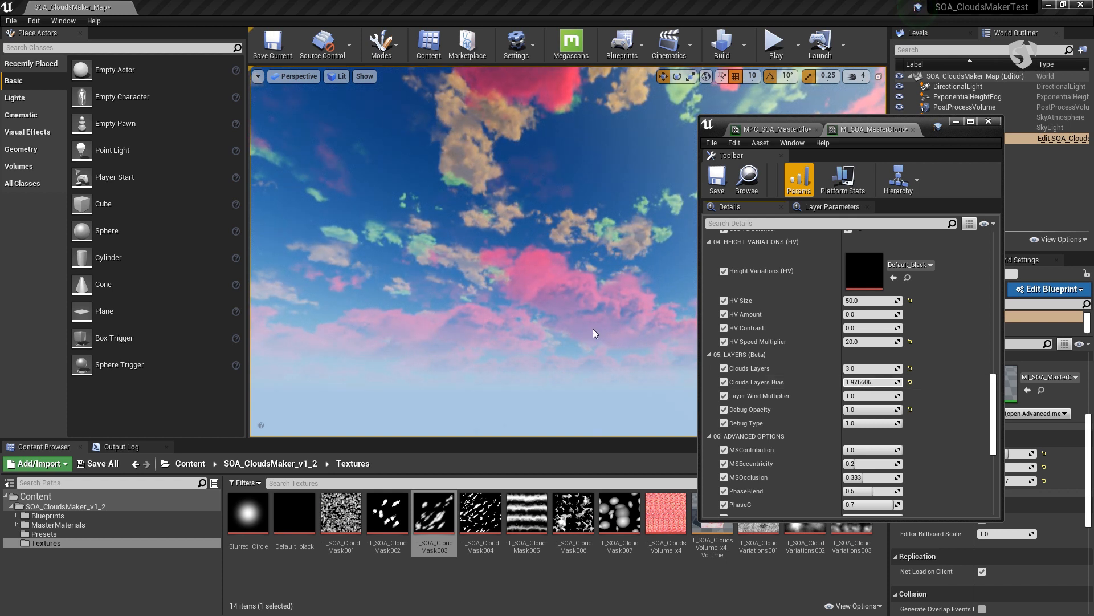
mouse_move(875, 383)
left_mouse_down()
mouse_move(841, 383)
mouse_move(854, 383)
left_mouse_up()
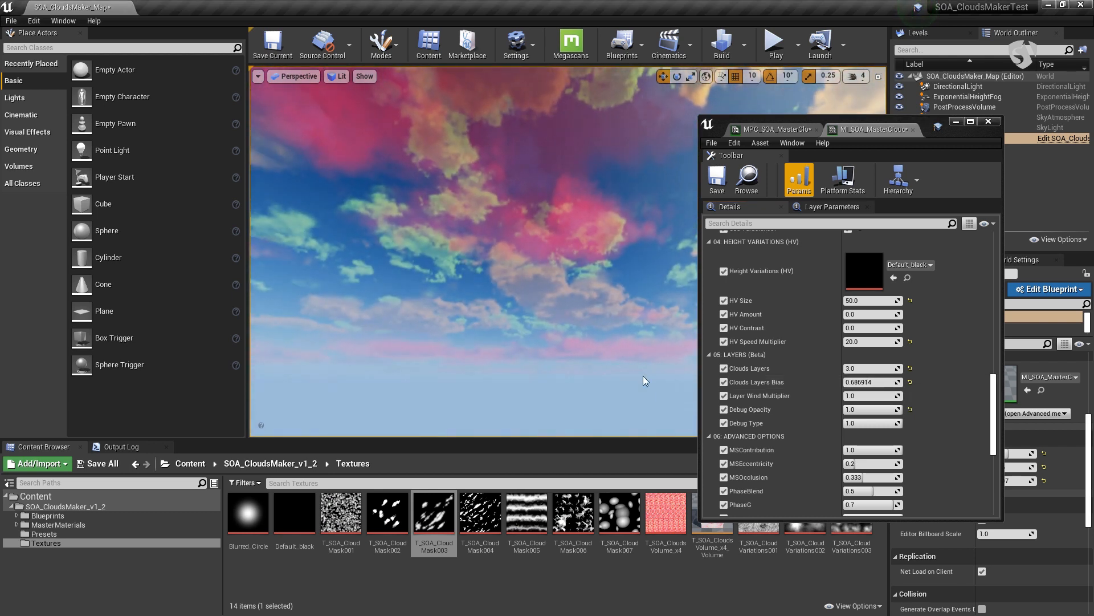
- Reset Clouds Layers Bias and Clouds Layers to 1 and Debug Opacity to 0
left_click(891, 383)
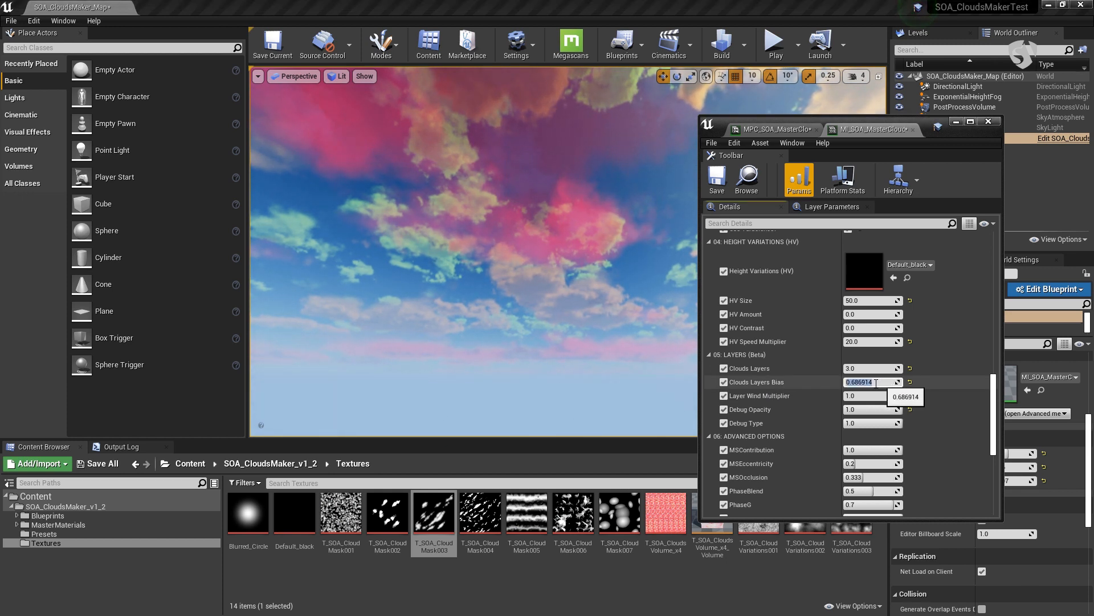
type("1")
key("Return")
left_click(868, 369)
type("1")
key("Return")
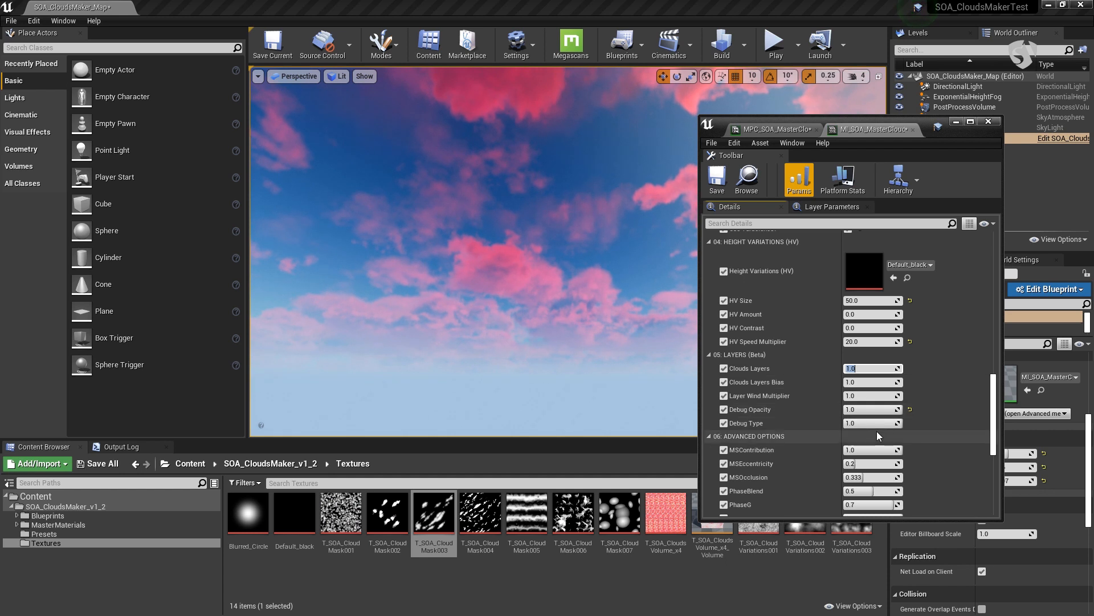
left_click_drag(869, 411, 856, 411)
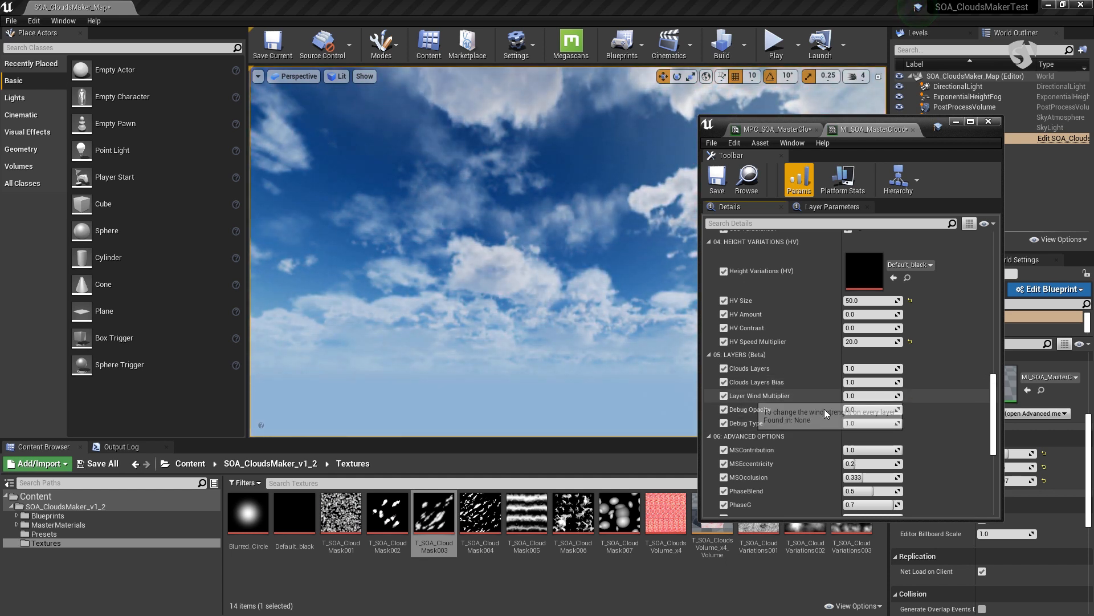
- Raise MSEccentricity in the Advanced Options group to about 0.27 and inspect the clouds from several directions
scroll(825, 410, "down", 3)
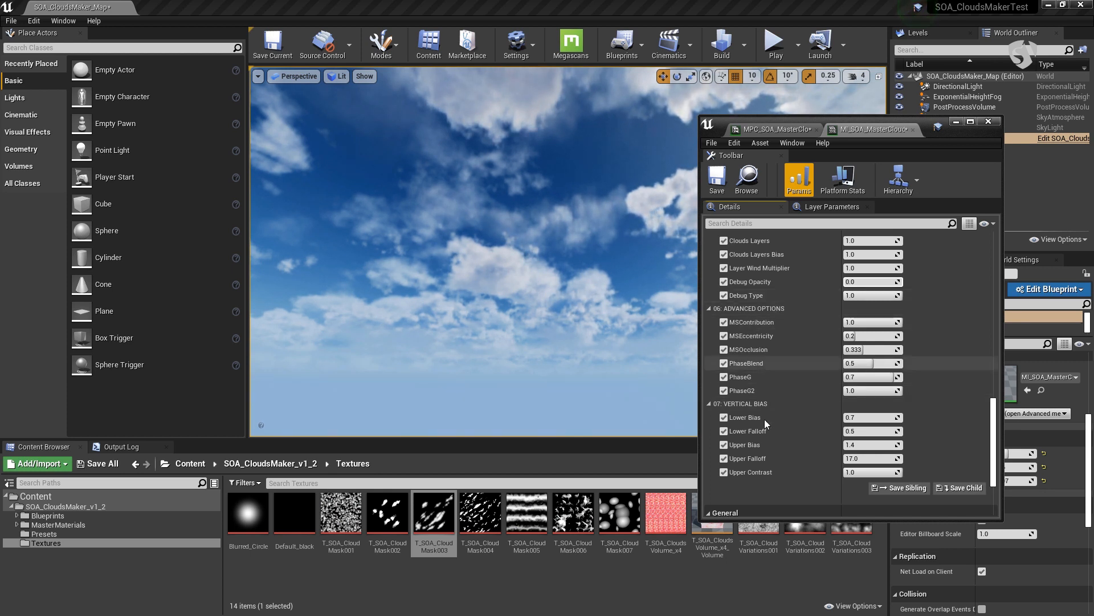
right_click_drag(592, 306, 399, 305)
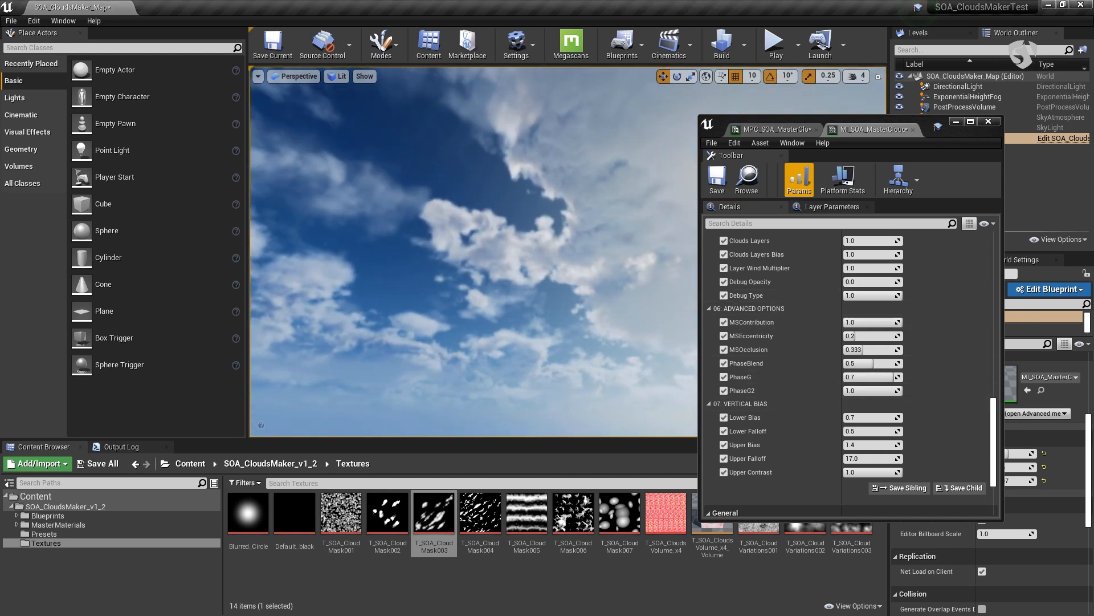
left_click_drag(870, 336, 883, 336)
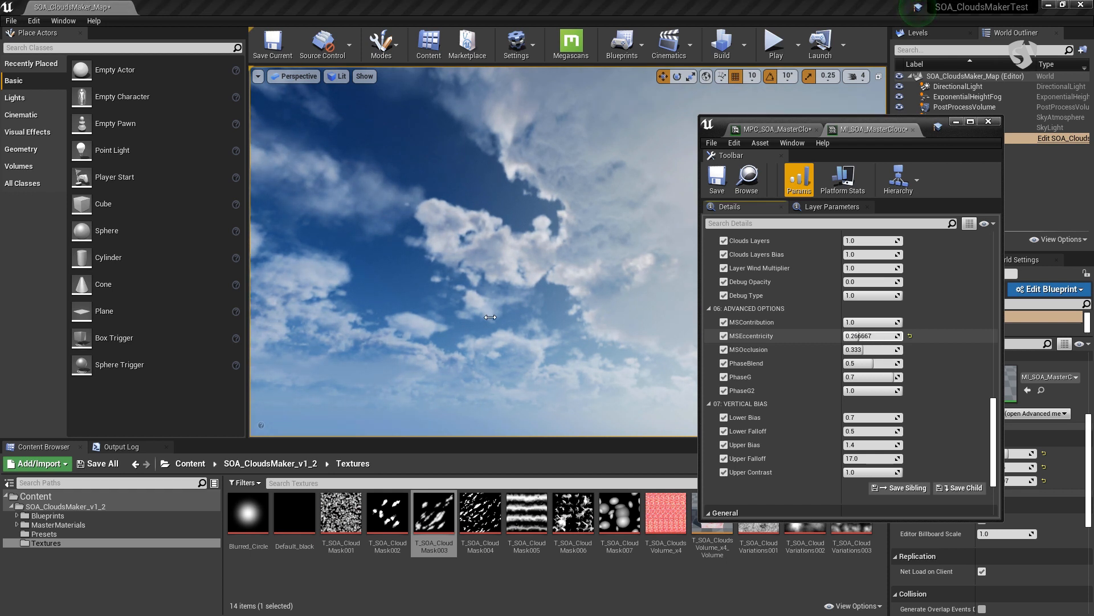
right_click_drag(437, 318, 402, 312)
right_click_drag(513, 296, 556, 304)
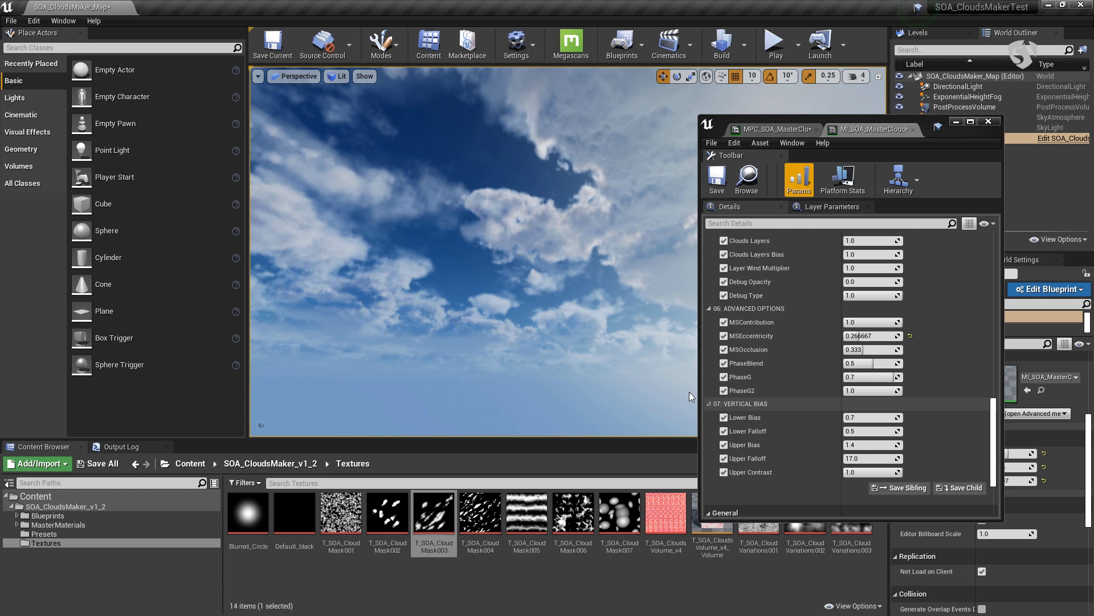
right_click_drag(556, 321, 587, 281)
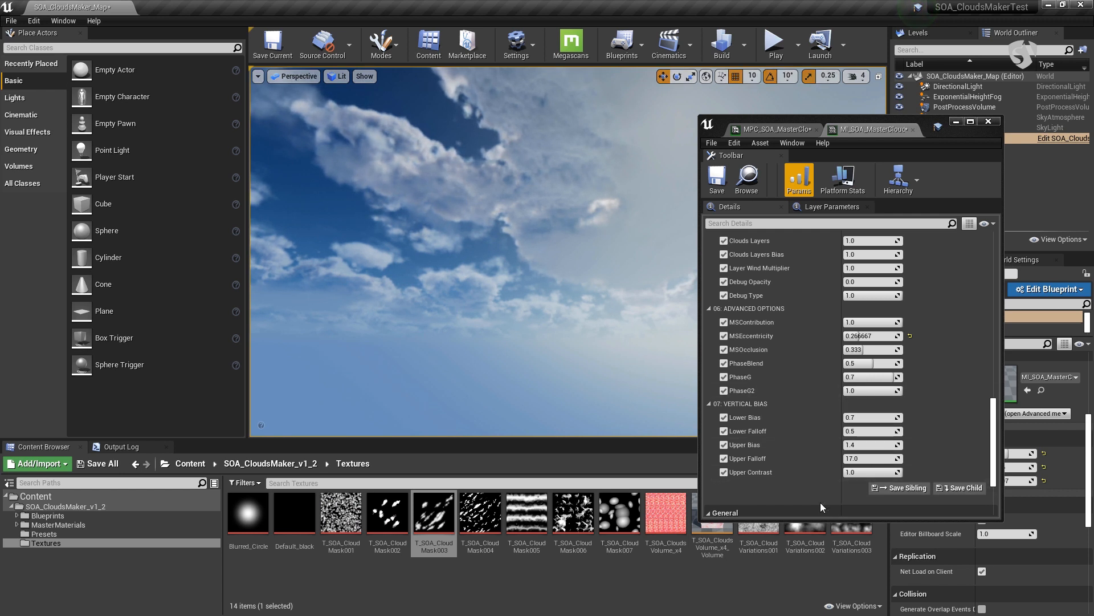
- Collapse the Vertical Bias, Advanced Options, Layers, Height Variations and Wind parameter groups
left_click(710, 404)
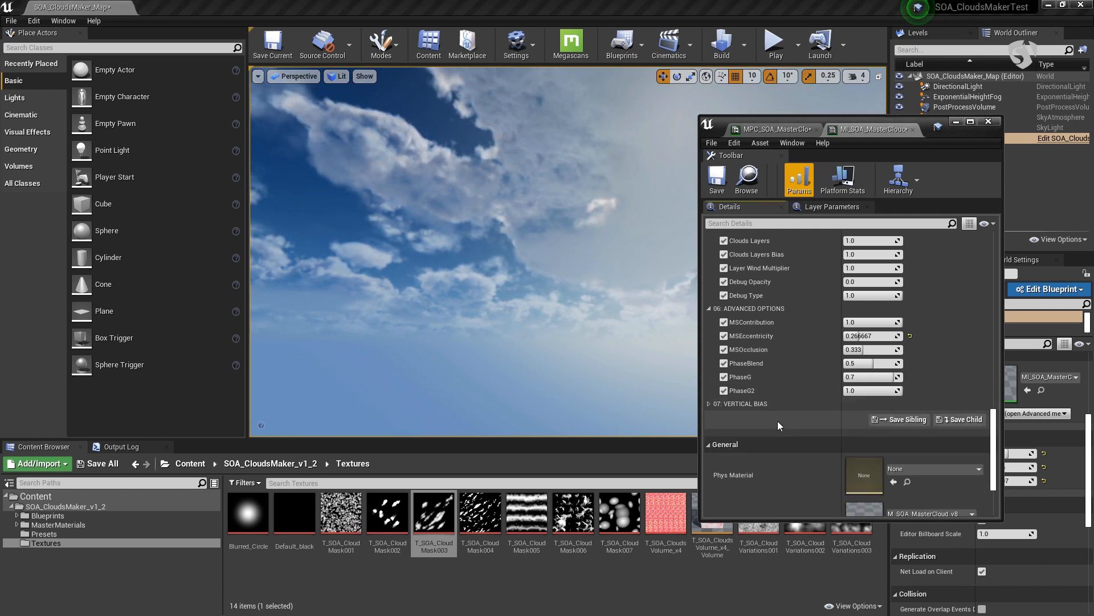
left_click(709, 405)
left_click(709, 405)
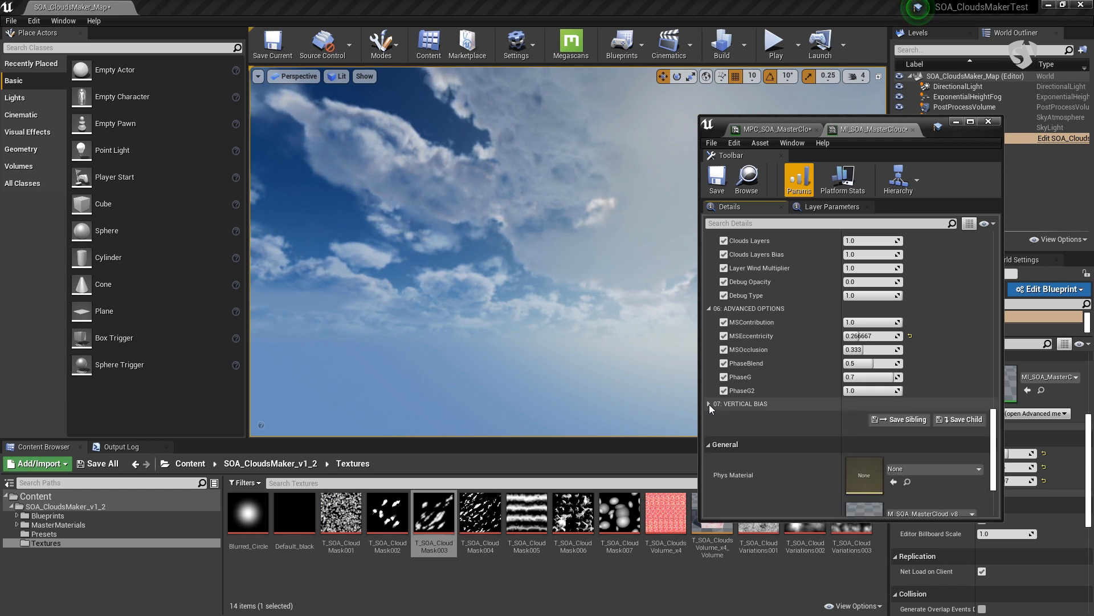
left_click(709, 309)
left_click(710, 338)
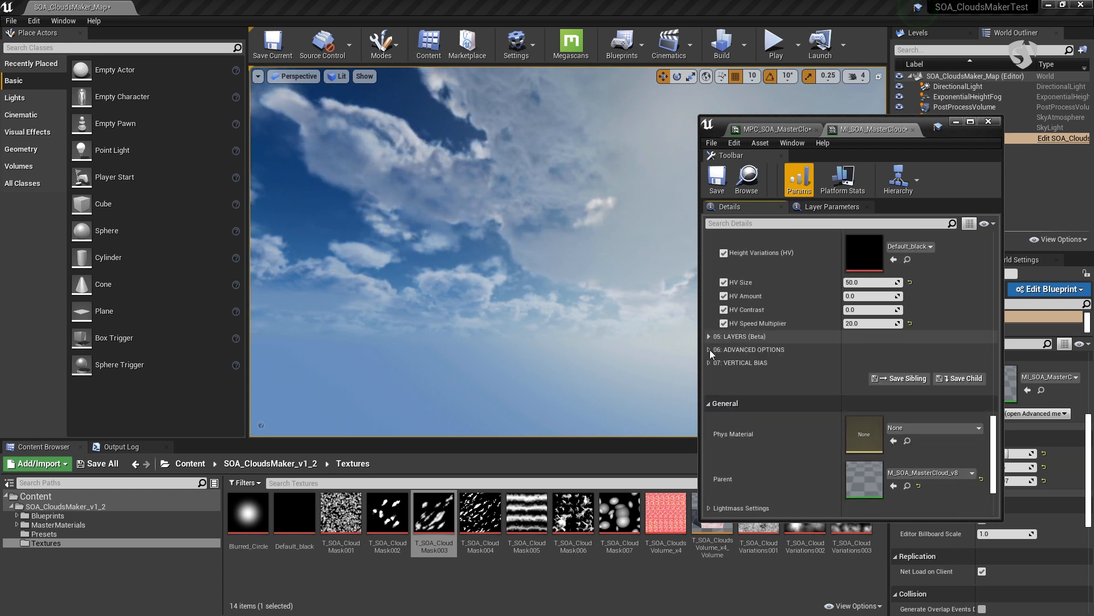
scroll(743, 348, "up", 2)
left_click(709, 370)
scroll(761, 384, "up", 2)
scroll(761, 384, "up", 1)
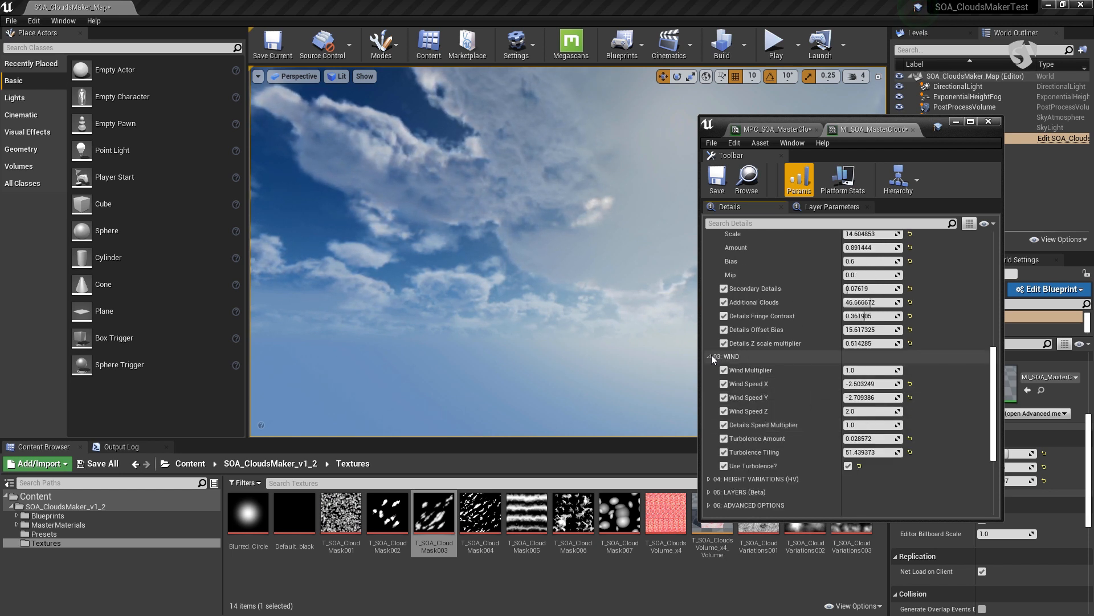
left_click(710, 357)
- Set Cloud Top Bias to about 1.24 and Density Max to about 0.25, and save the material instance
scroll(734, 374, "up", 5)
scroll(798, 328, "up", 10)
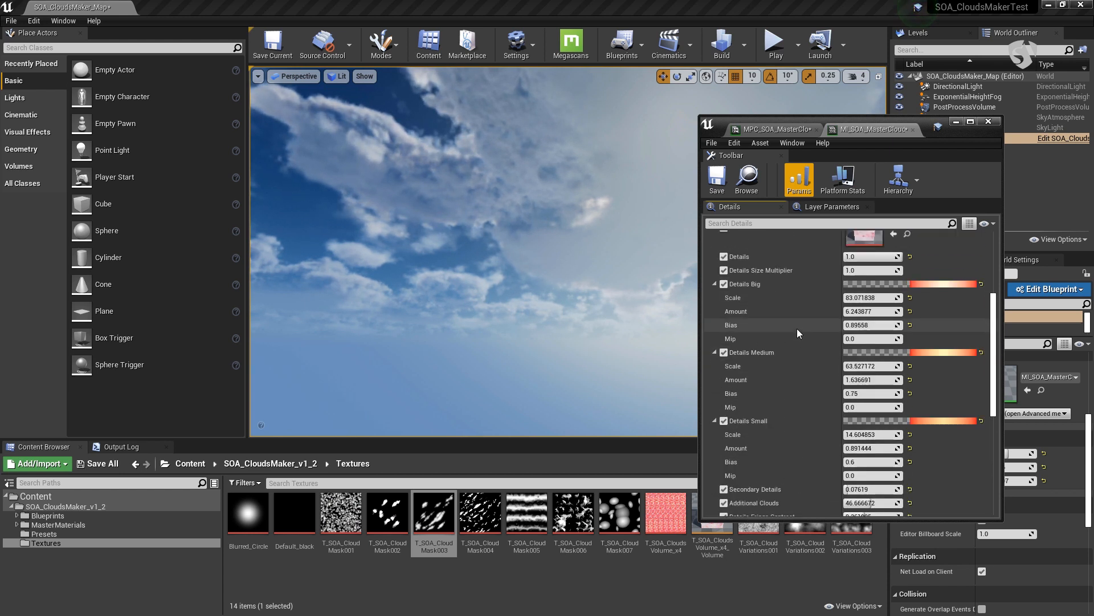
mouse_move(865, 340)
left_mouse_down()
mouse_move(833, 340)
mouse_move(847, 340)
left_mouse_up()
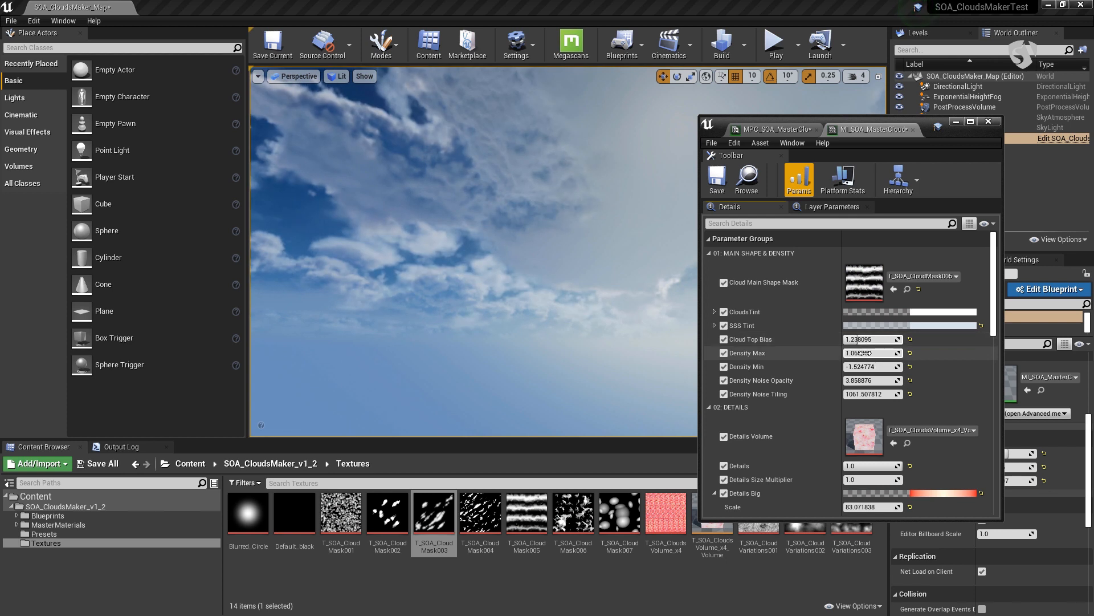
mouse_move(872, 353)
left_mouse_down()
mouse_move(852, 353)
mouse_move(861, 353)
left_mouse_up()
left_click(717, 180)
- Move the material instance window off the sky view and play the level in the viewport
left_click_drag(968, 141, 807, 389)
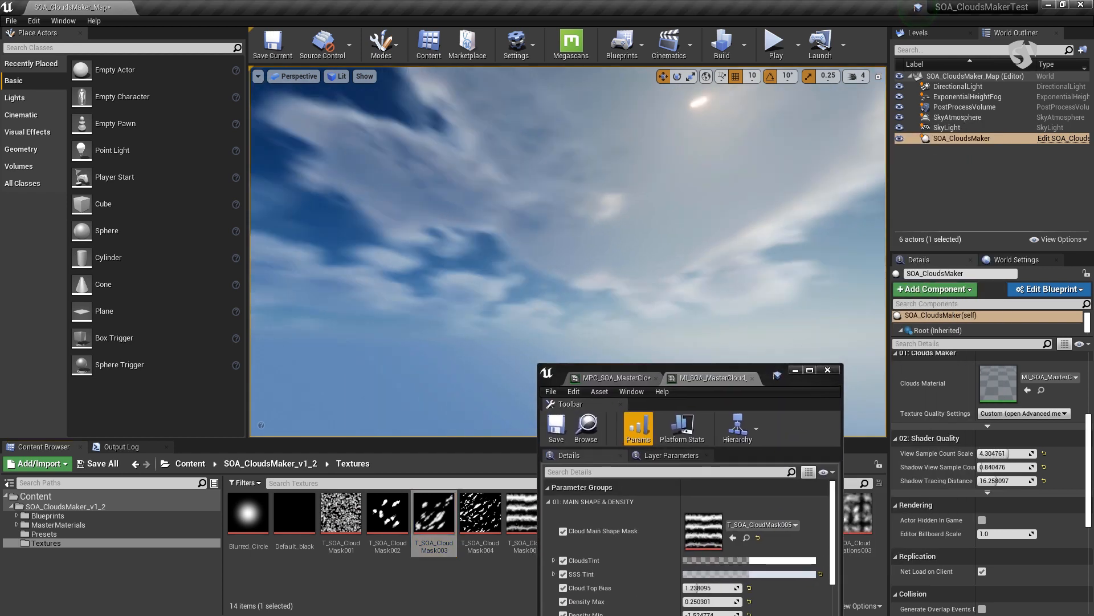
left_click(774, 43)
left_click(764, 184)
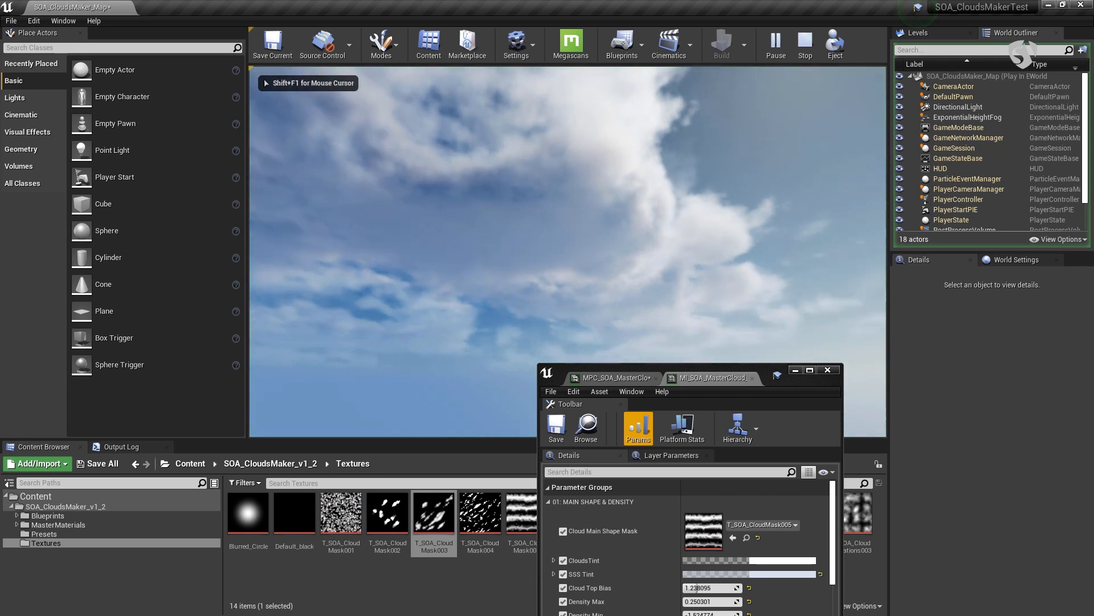